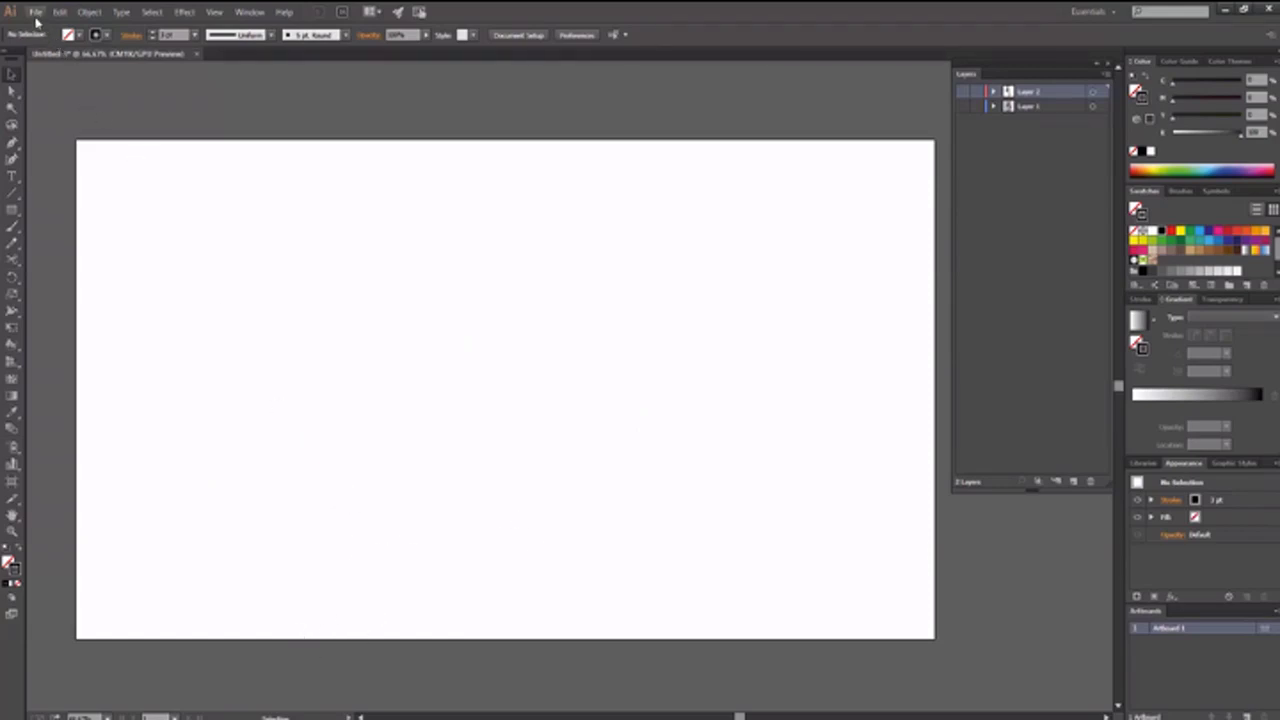
Open the CLARA image of the girl sketches from the EXPORTANDO DO ILLUSTRATOR PARA O TOON BOOM folder in Illustrator
click(35, 12)
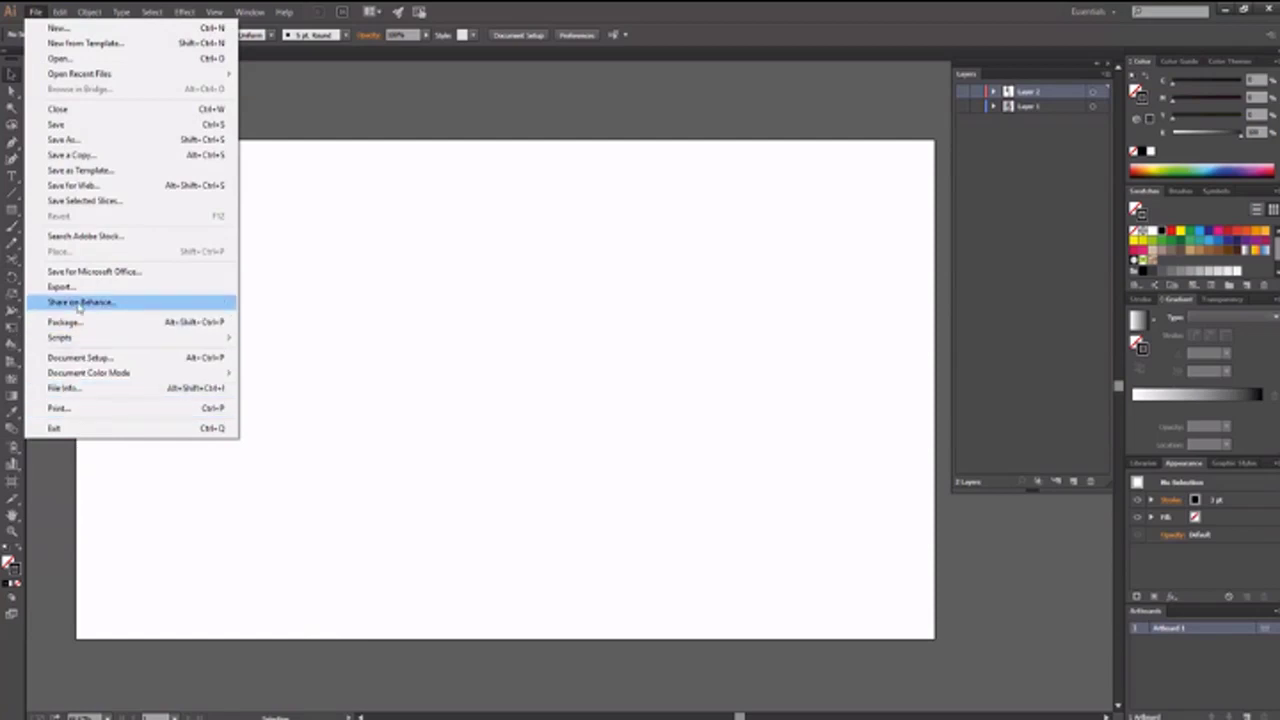
click(414, 429)
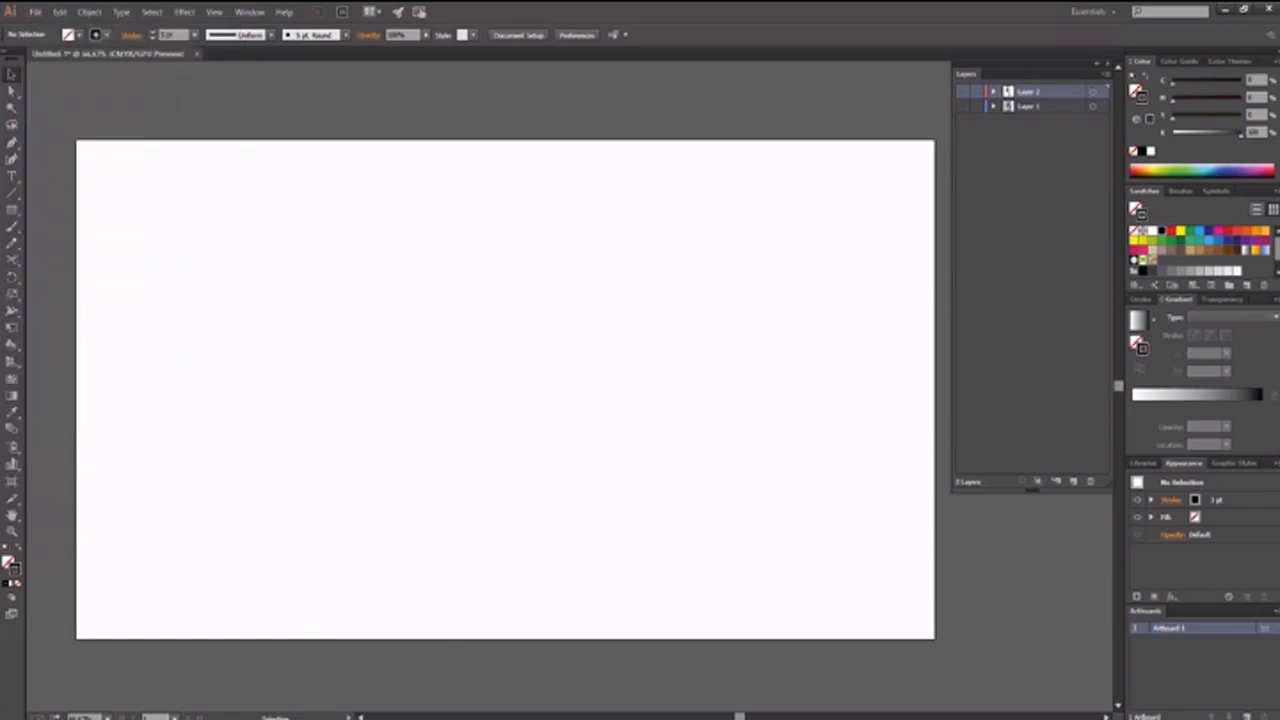
mouse_move(345, 712)
click(395, 680)
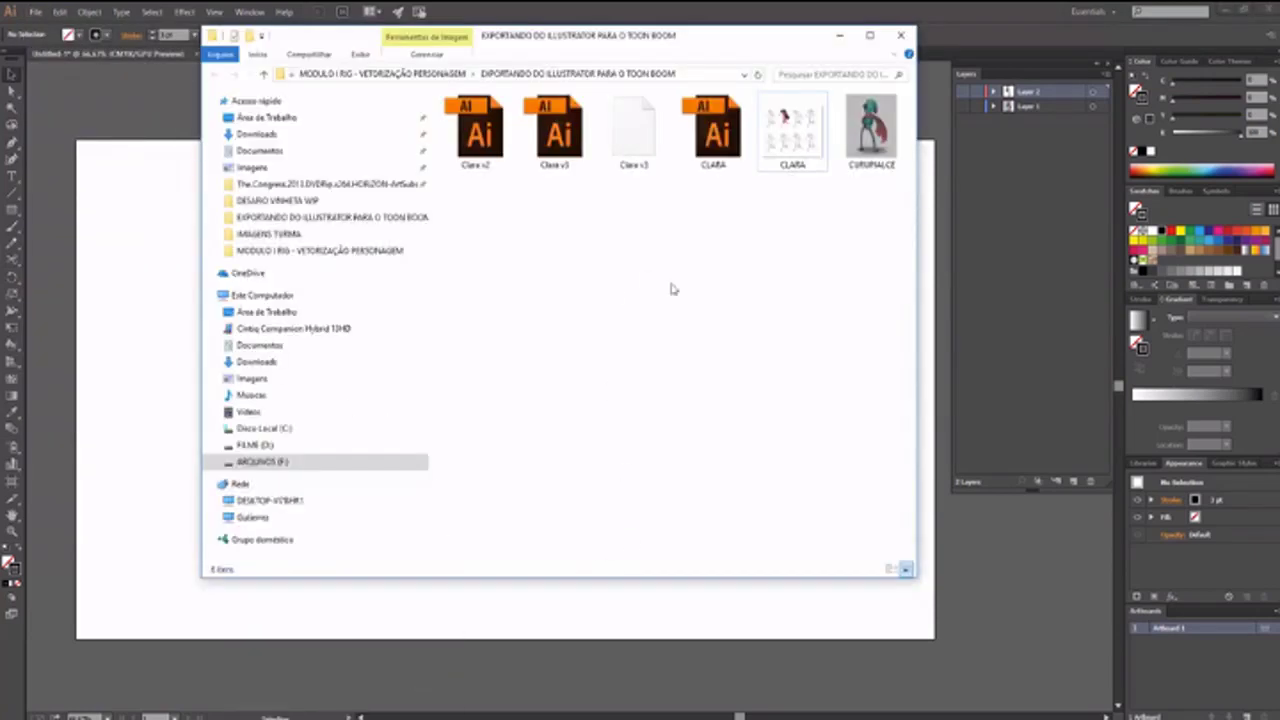
click(778, 135)
drag(672, 585, 651, 614)
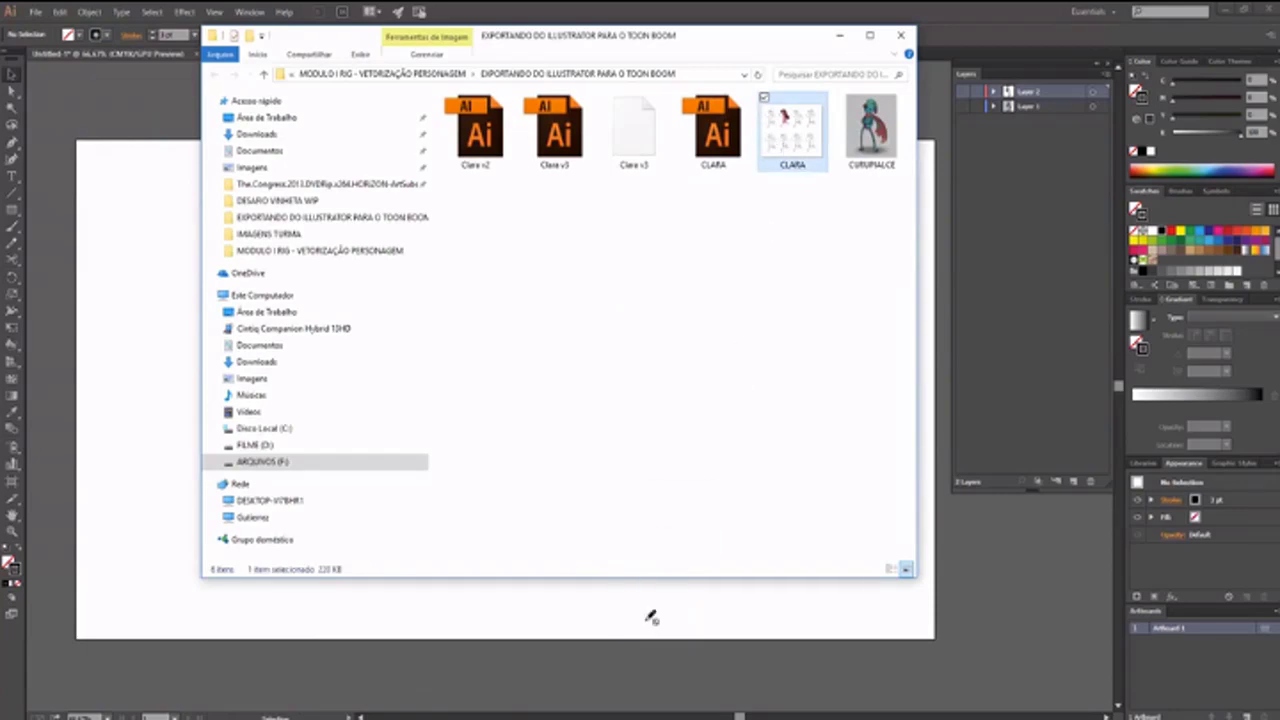
click(839, 40)
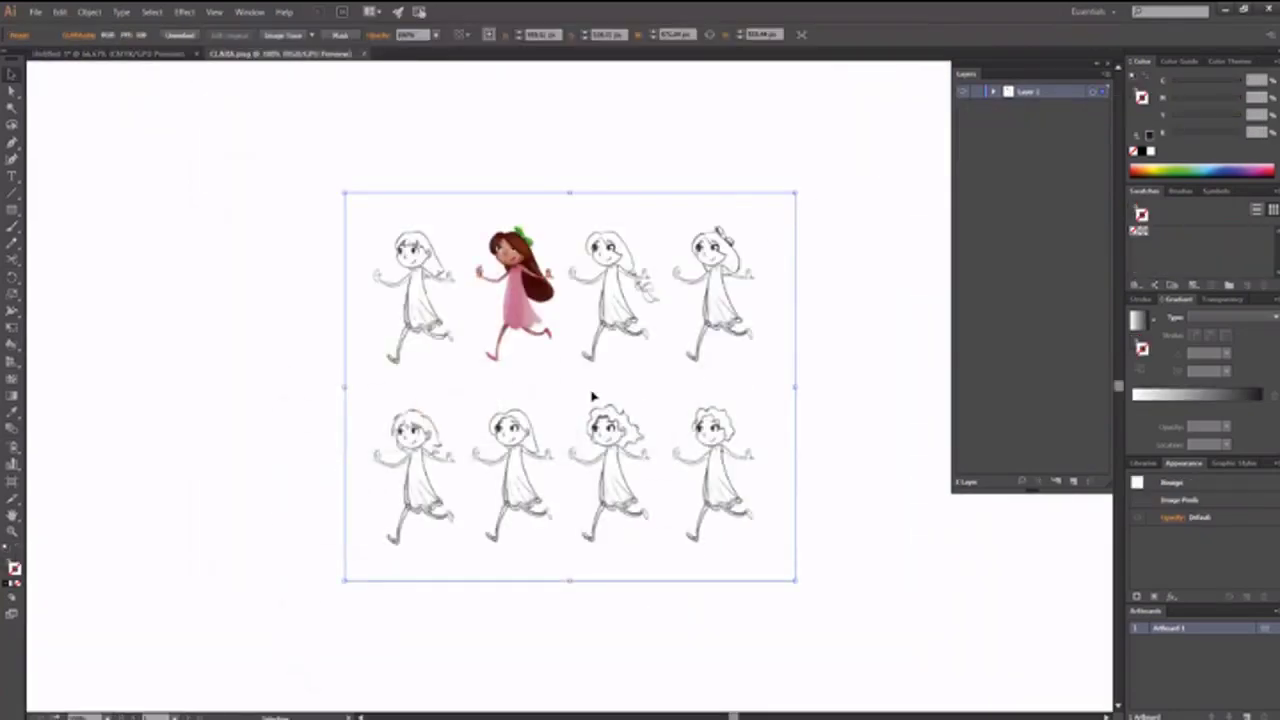
Enlarge the character sketch image from its corner and deselect it
drag(796, 192, 880, 117)
drag(840, 321, 727, 362)
click(848, 335)
Trace the hair of the straight-haired girl in the lower row as a closed Pen tool shape
key(z)
click(374, 421)
click(580, 456)
drag(700, 456, 507, 374)
key(v)
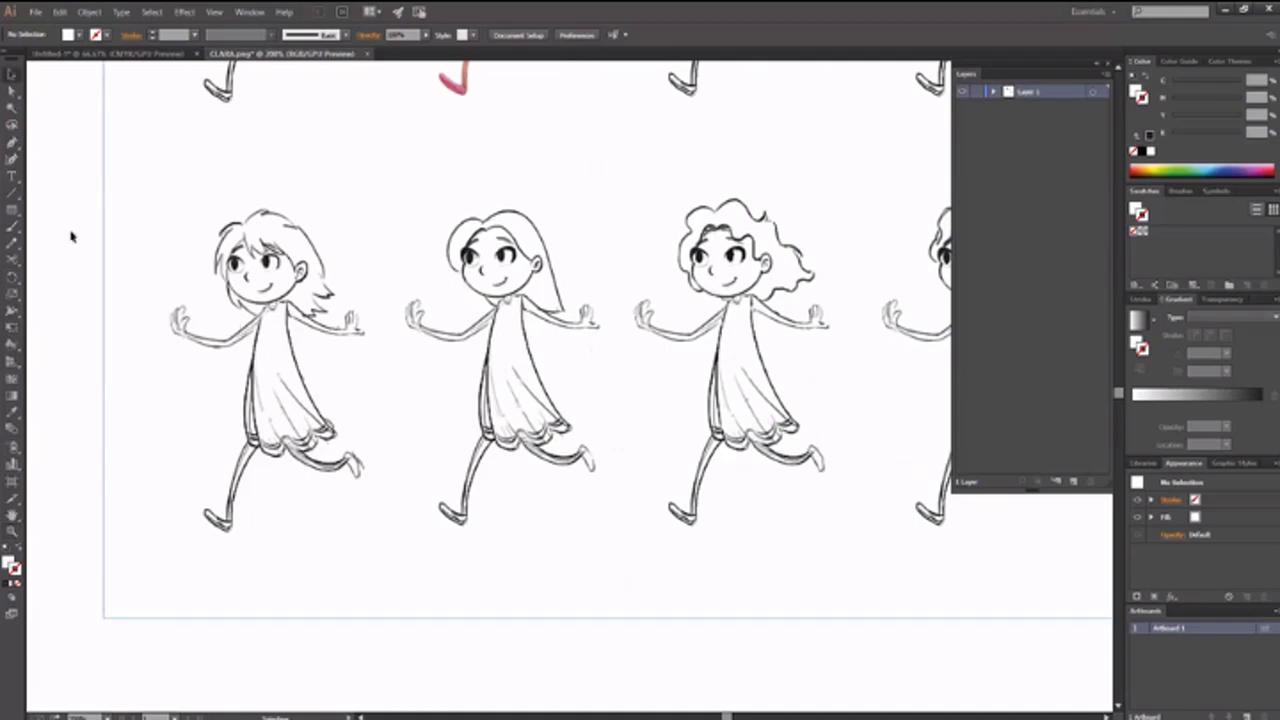
click(12, 143)
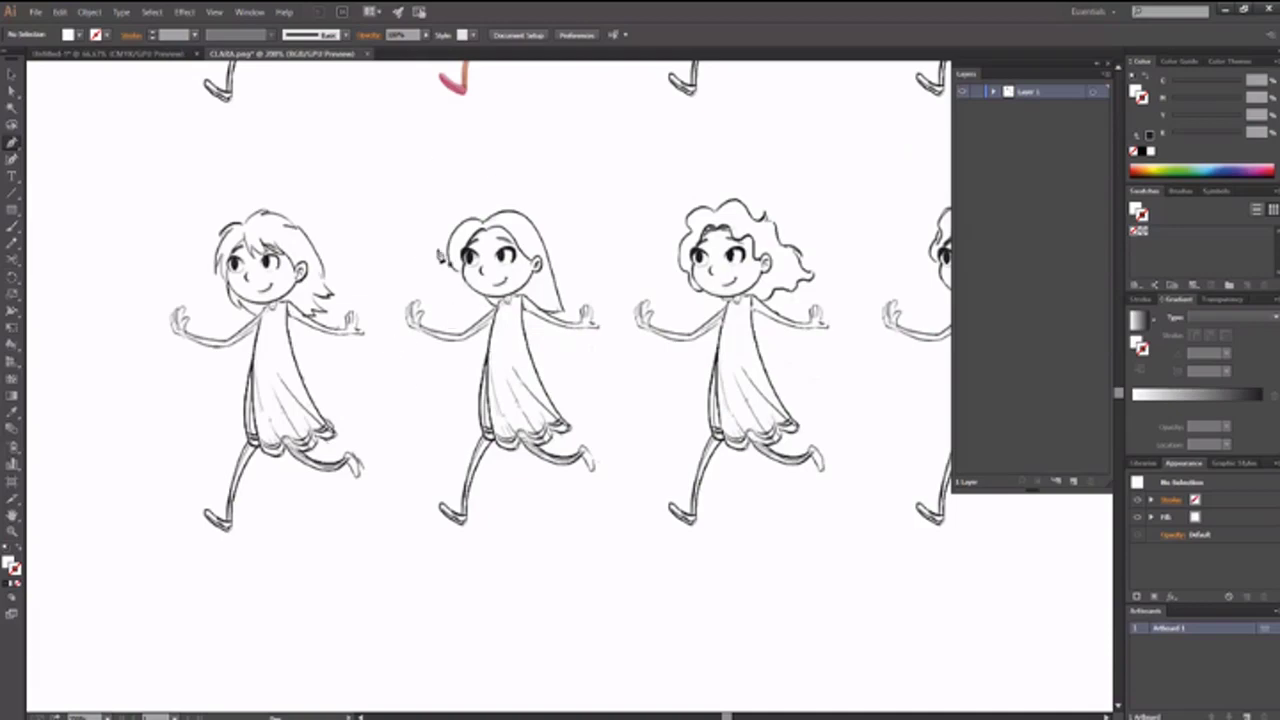
scroll(507, 246, up, 1)
key(z)
click(503, 255)
drag(507, 328, 542, 227)
drag(680, 257, 585, 187)
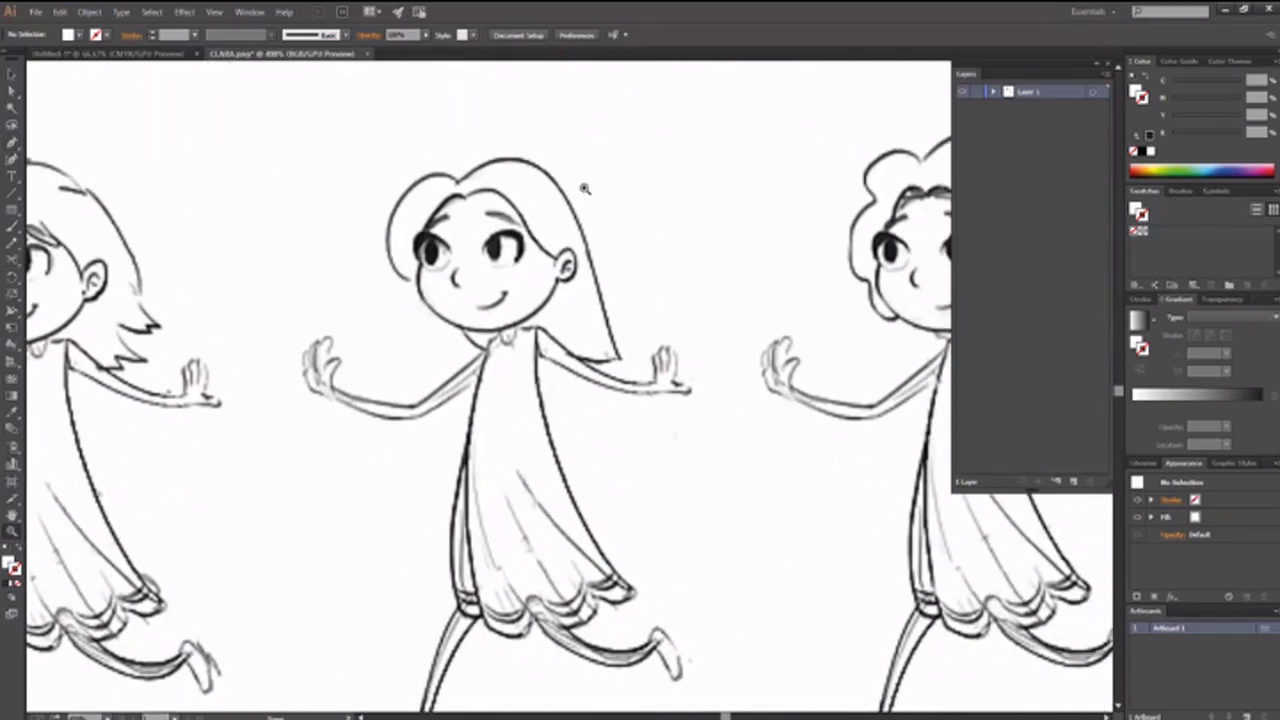
key(p)
drag(476, 132, 566, 192)
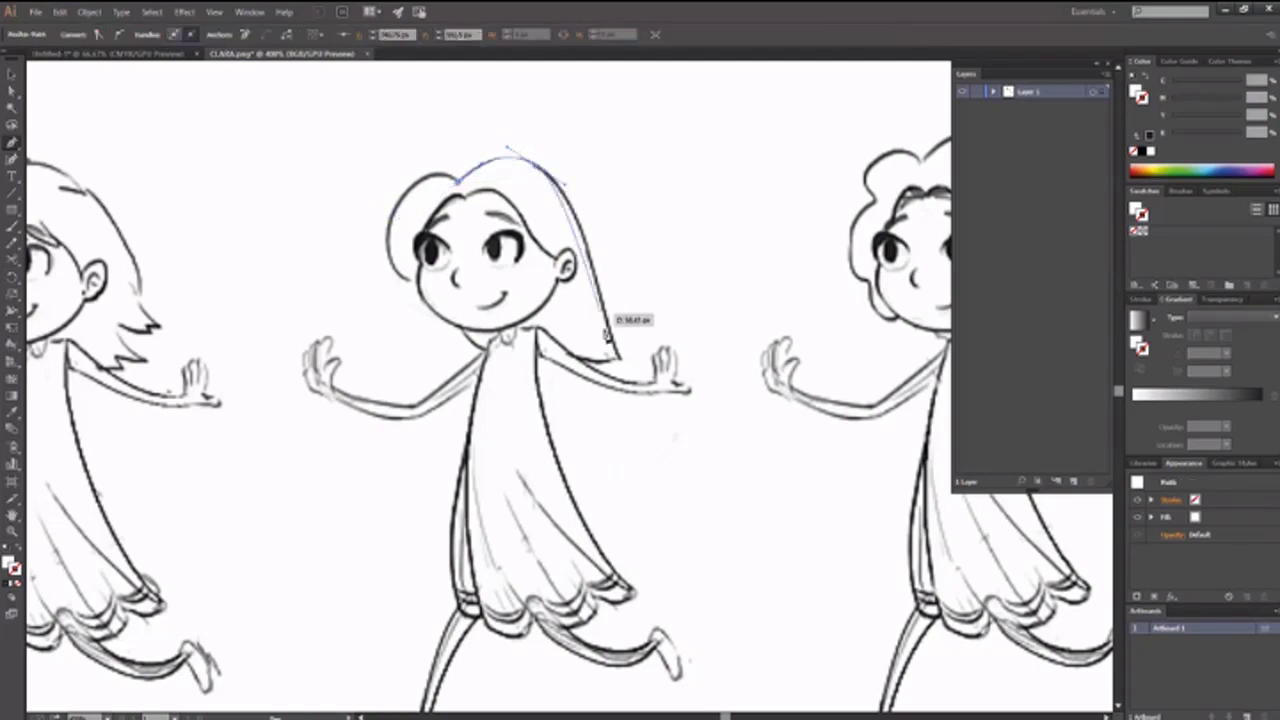
drag(622, 364, 641, 383)
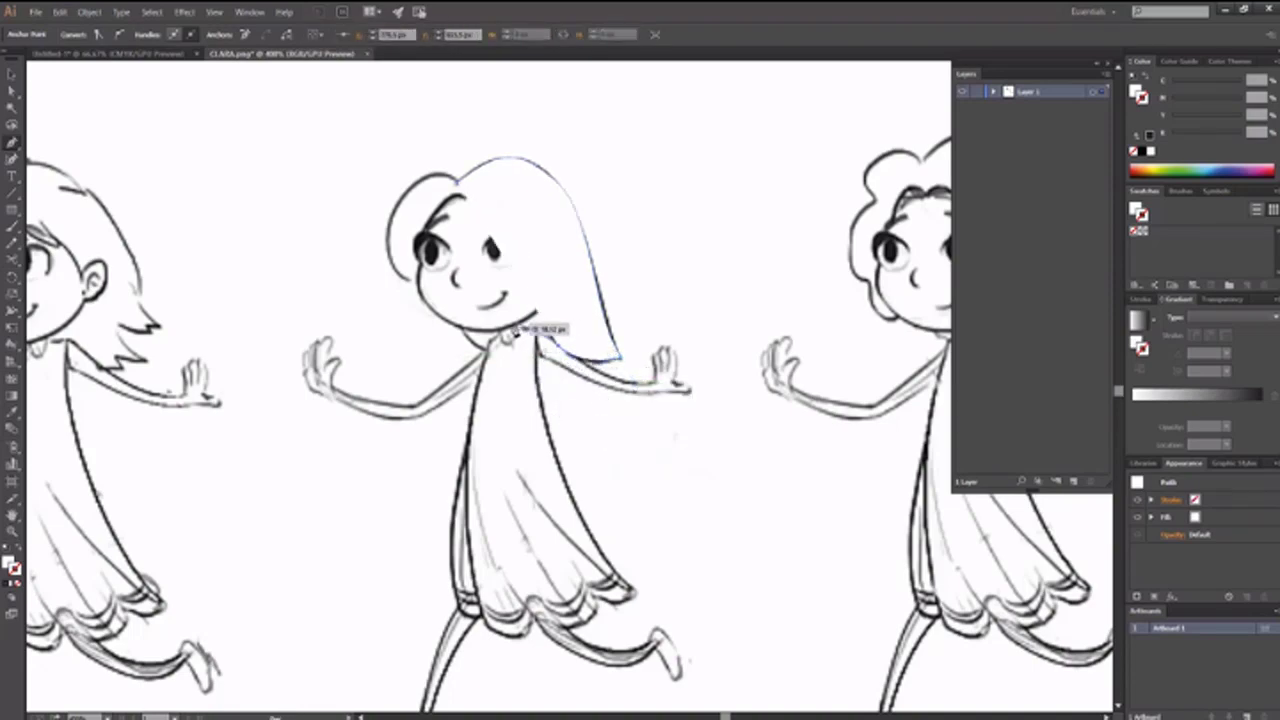
drag(520, 330, 467, 207)
click(458, 183)
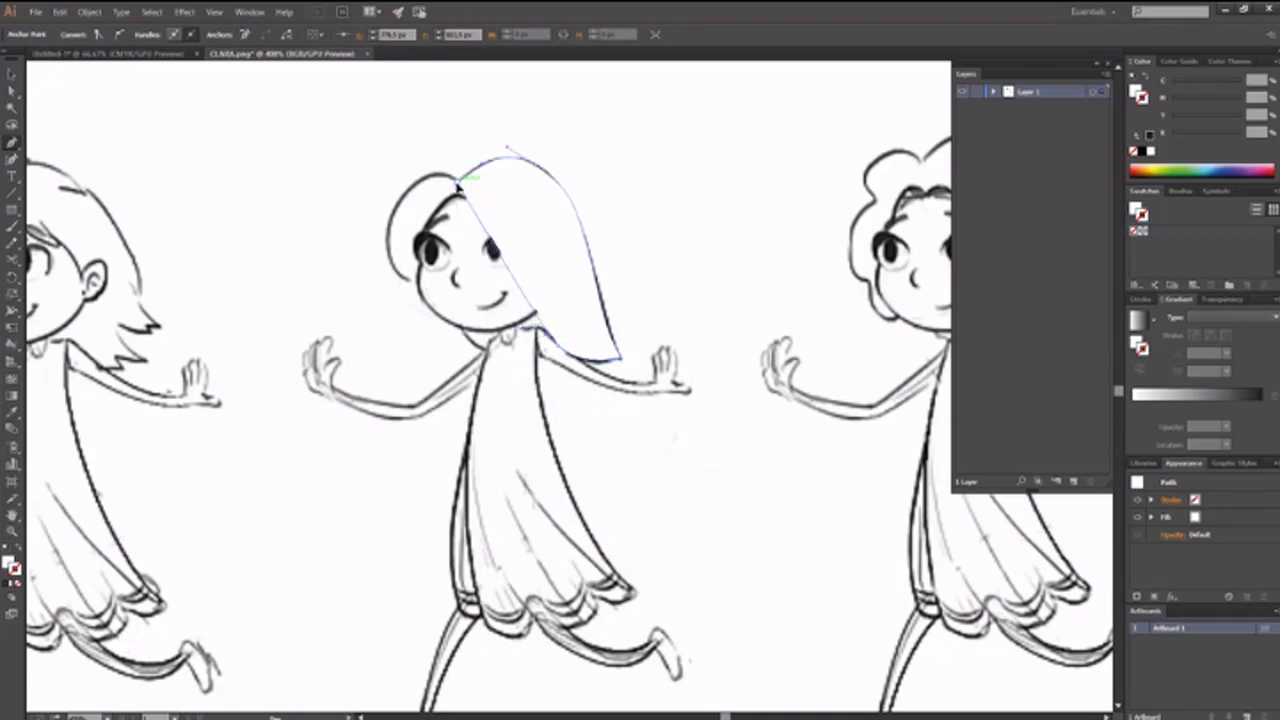
Remove the hair shape's fill and give its outline a pinkish-red stroke
click(8, 563)
click(12, 594)
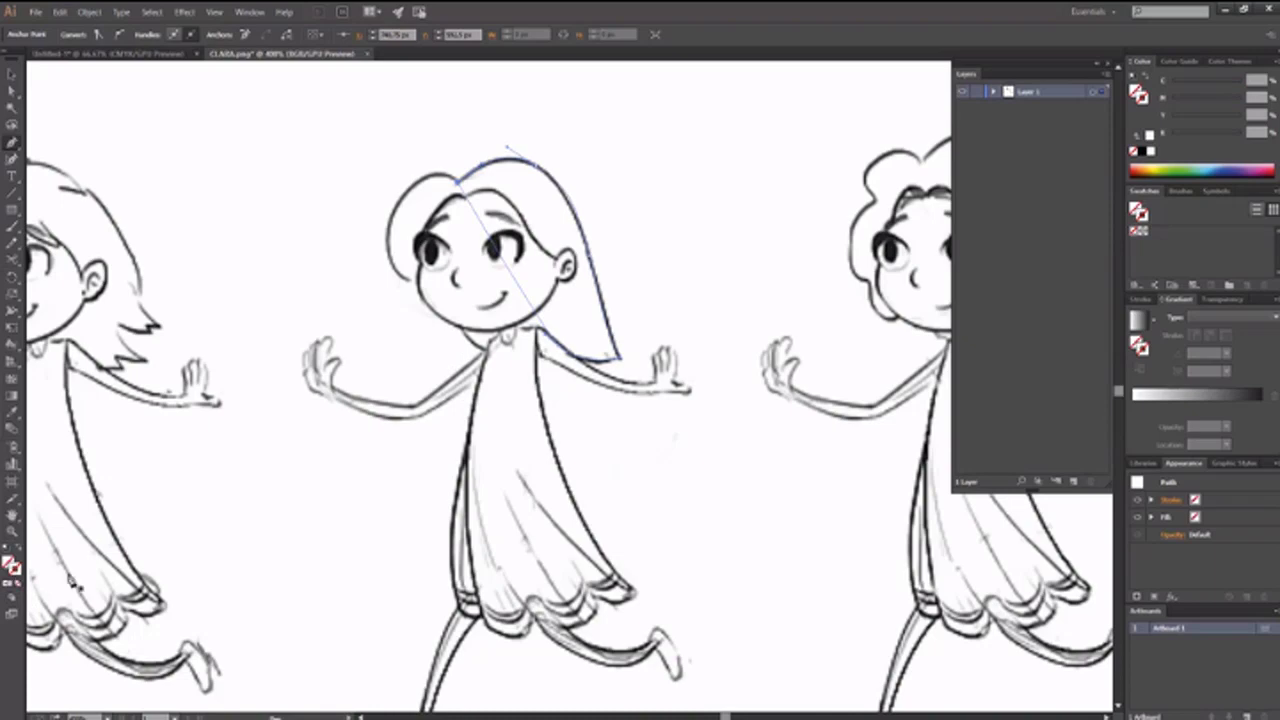
click(1190, 167)
click(1257, 168)
click(1264, 168)
key(v)
click(686, 209)
Examine how the traced hair outline follows the sketch, both up close and from farther away
key(z)
click(572, 296)
click(434, 228)
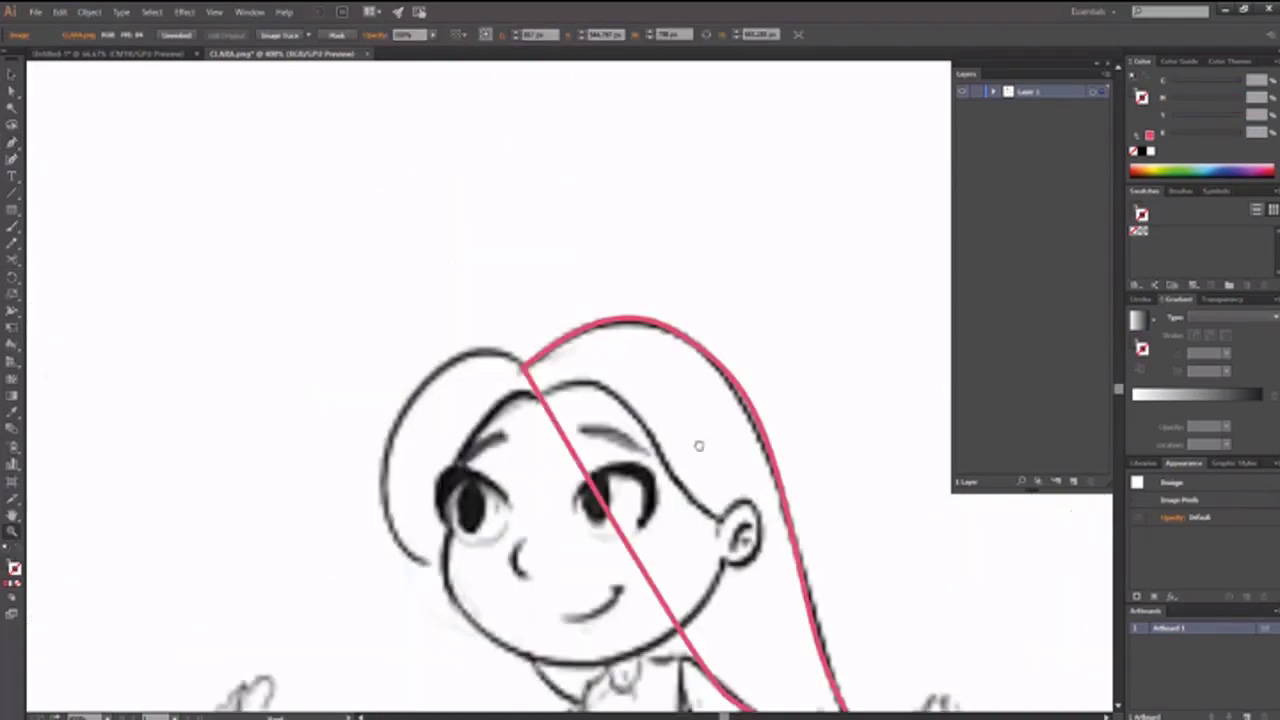
drag(714, 471, 370, 218)
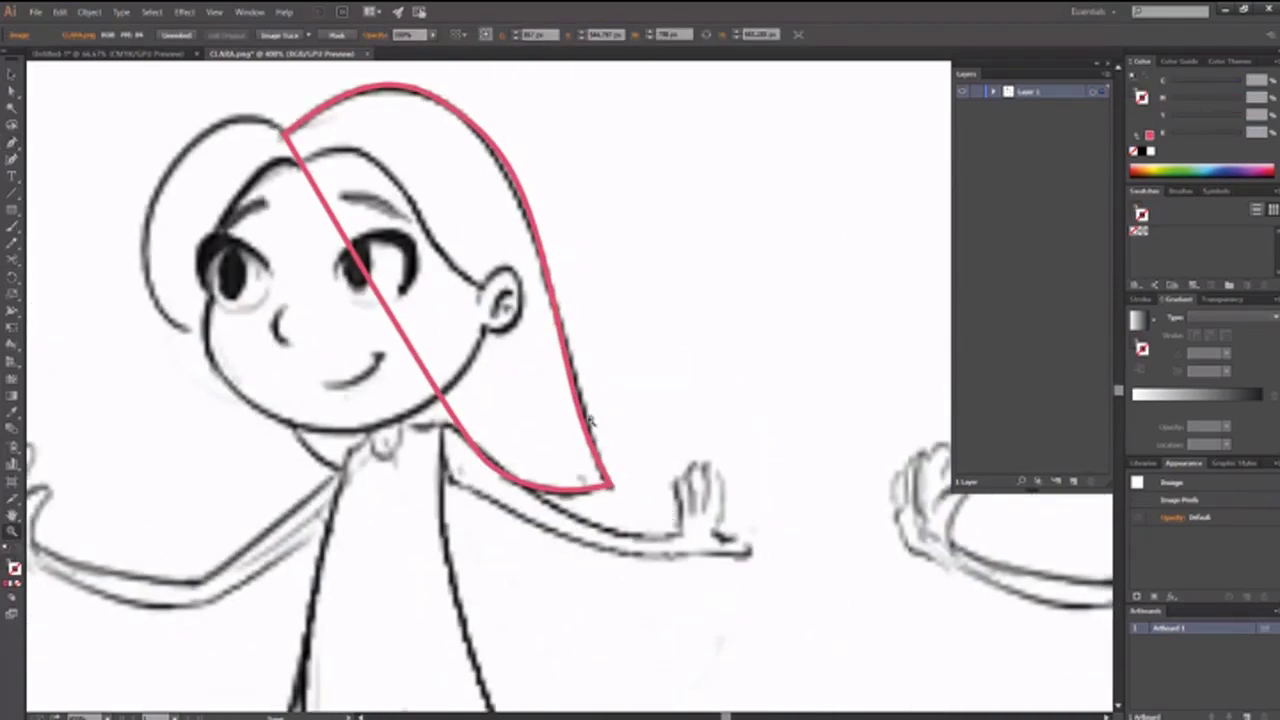
drag(476, 320, 452, 394)
key(v)
key(z)
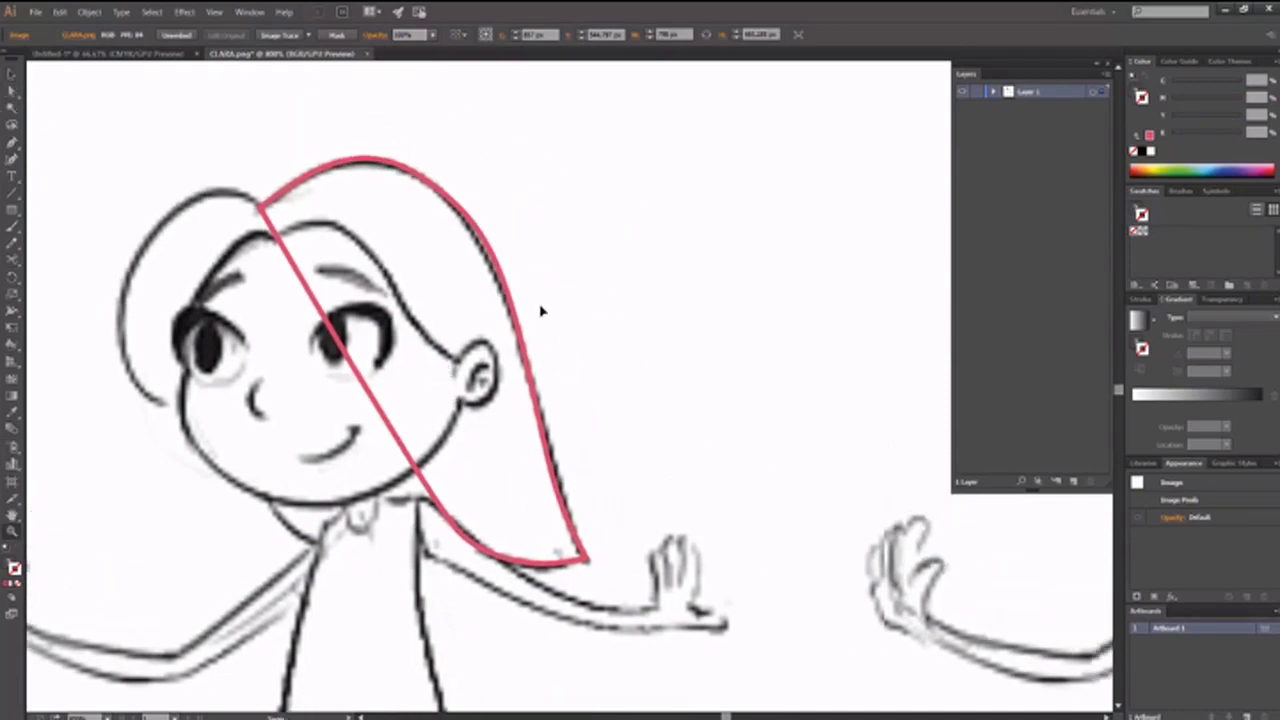
alt+click(543, 309)
alt+click(580, 357)
key(v)
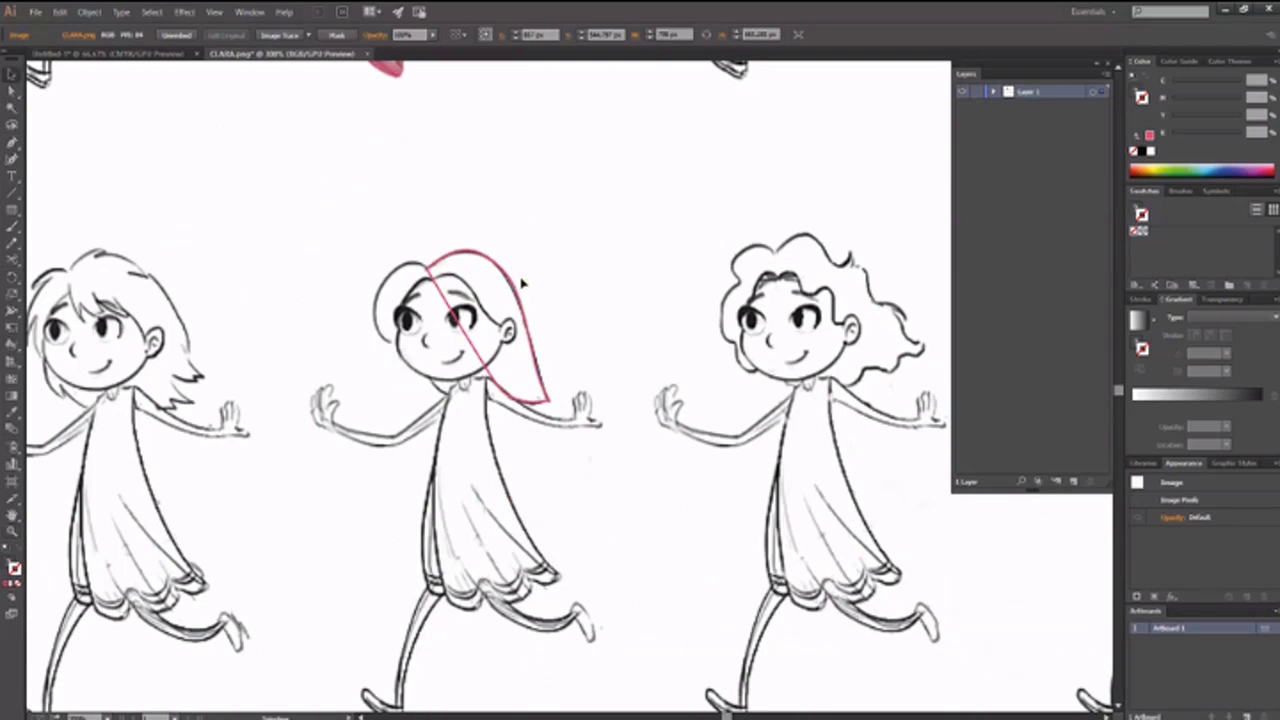
Remove the traced hair outline, leaving only the sketch image
click(1018, 125)
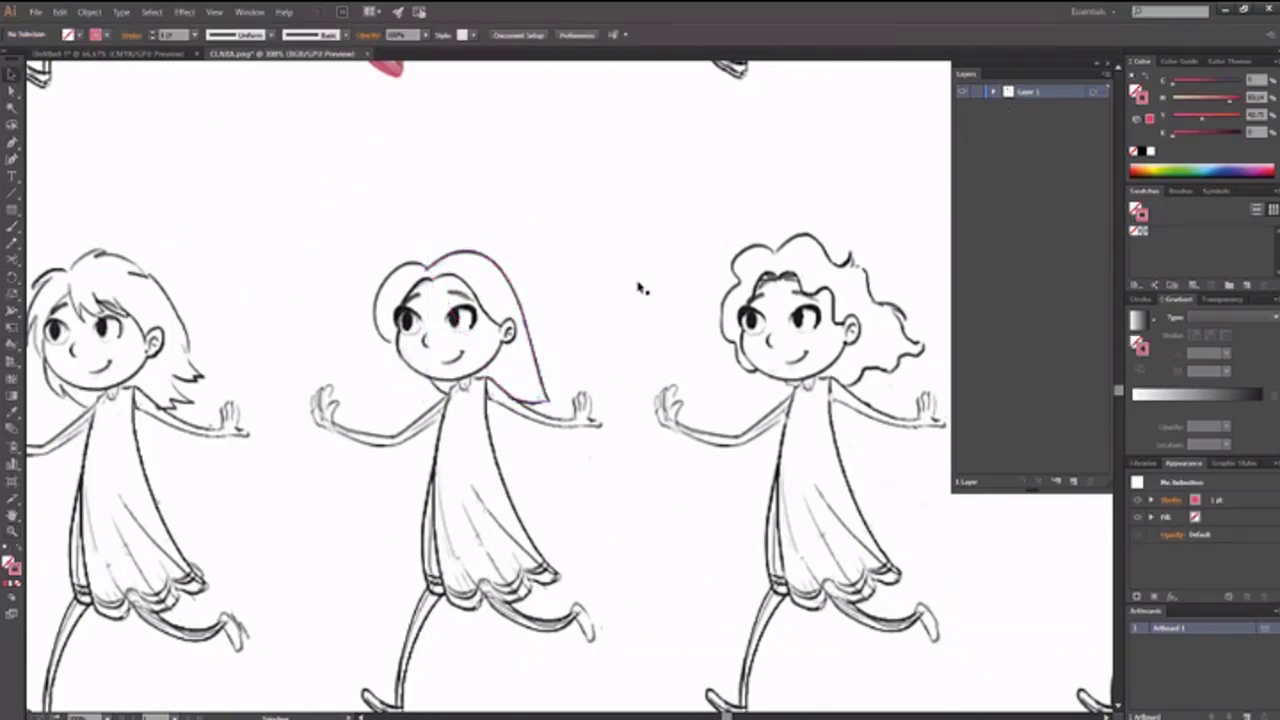
drag(660, 297, 688, 218)
drag(498, 444, 589, 354)
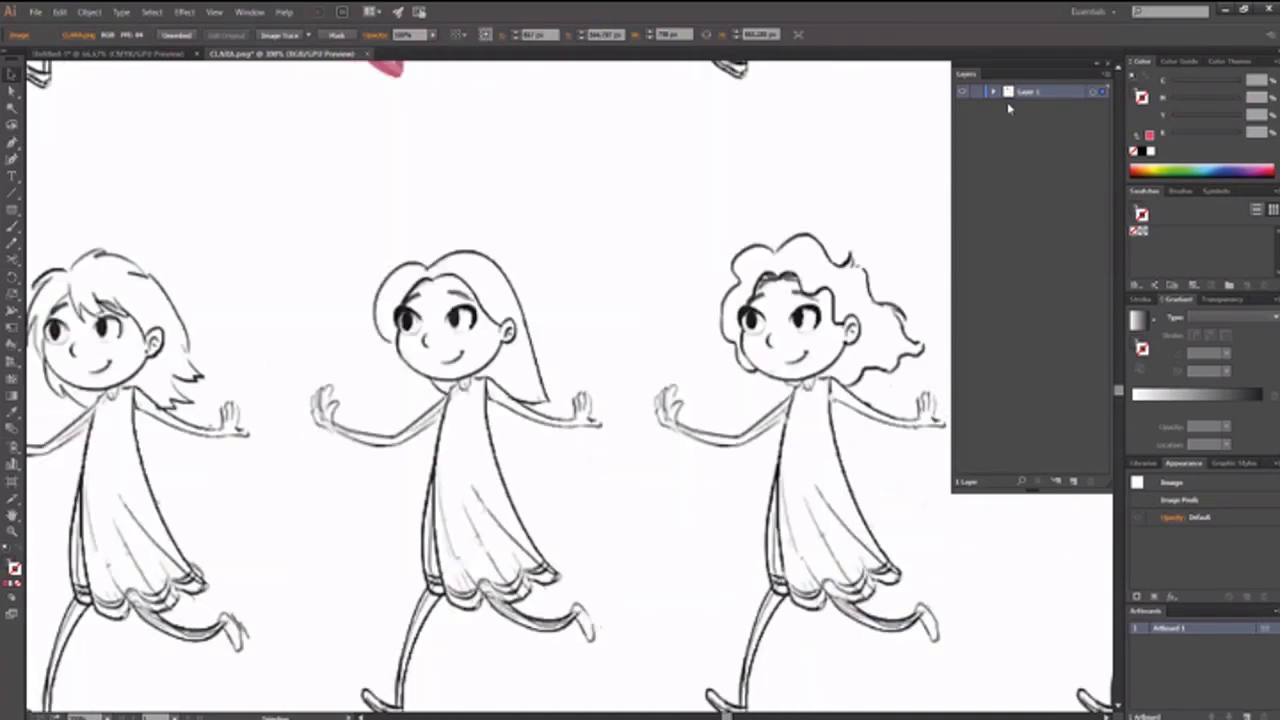
Lock the sketch layer and add a new layer above it for the vector tracing
click(977, 93)
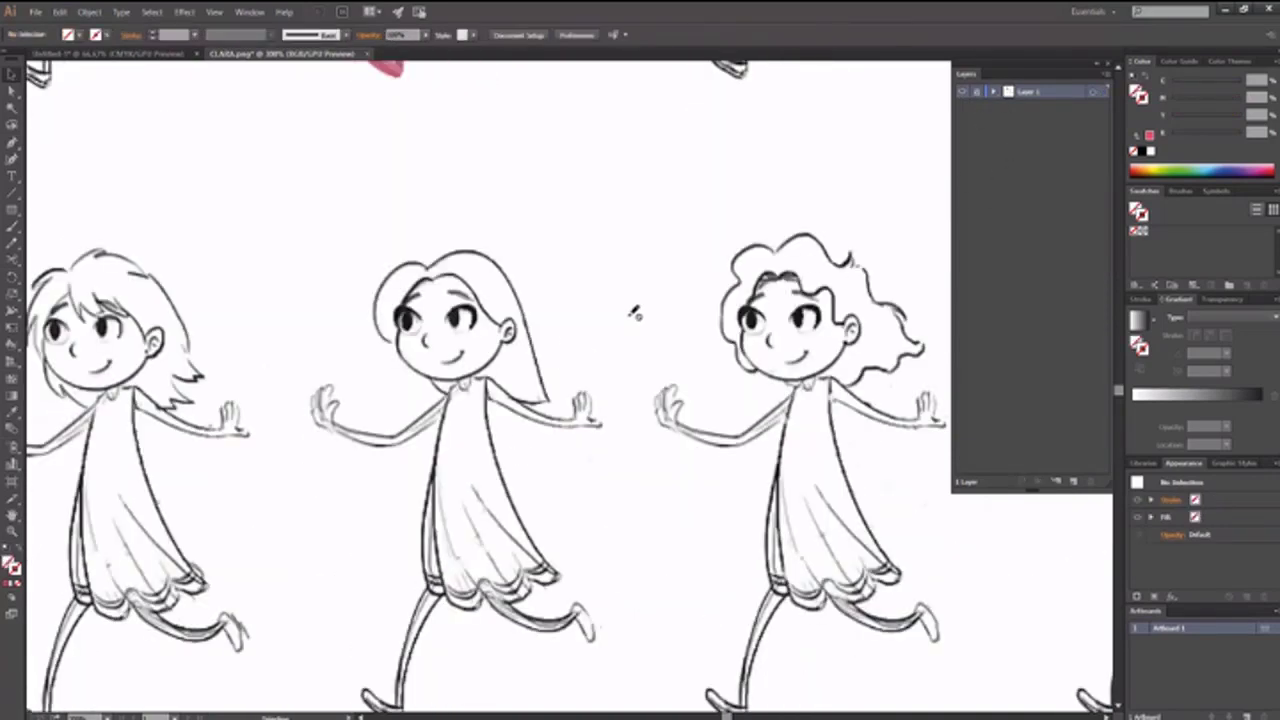
click(1073, 482)
drag(547, 436, 617, 331)
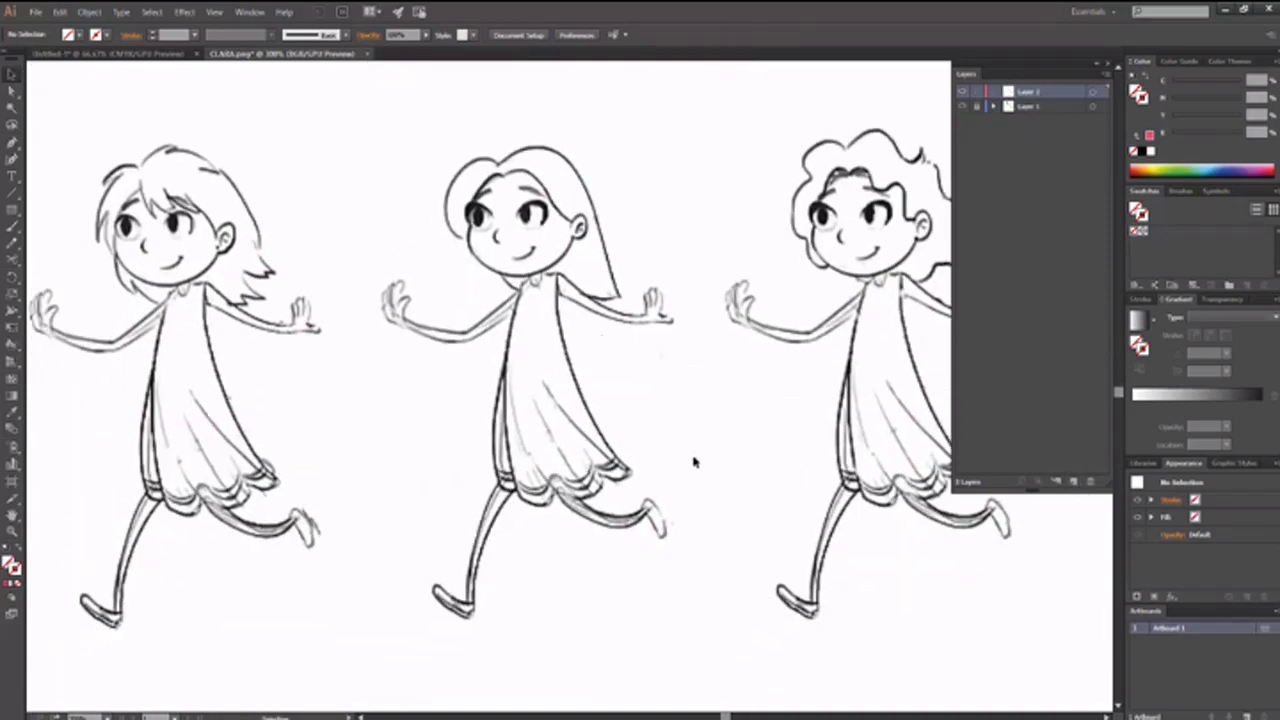
drag(677, 366, 617, 396)
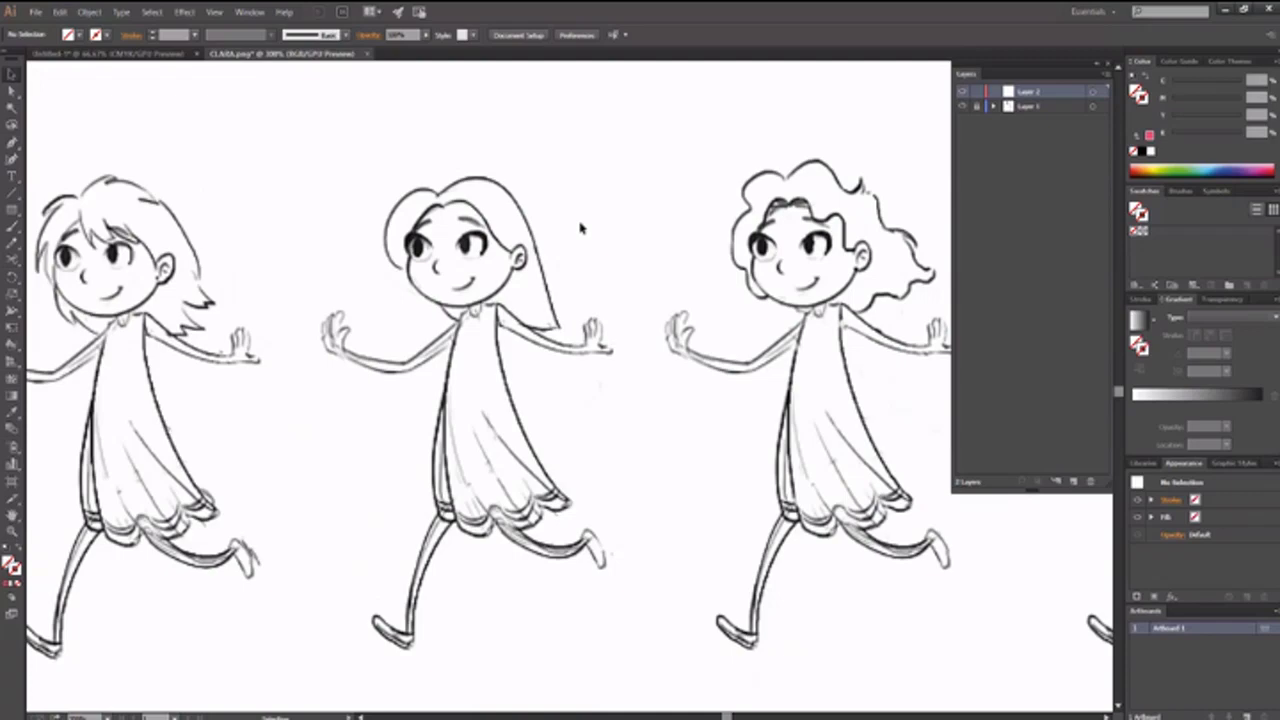
Examine the face, arms and dress of the straight-haired girl in the sketch up close
click(507, 277)
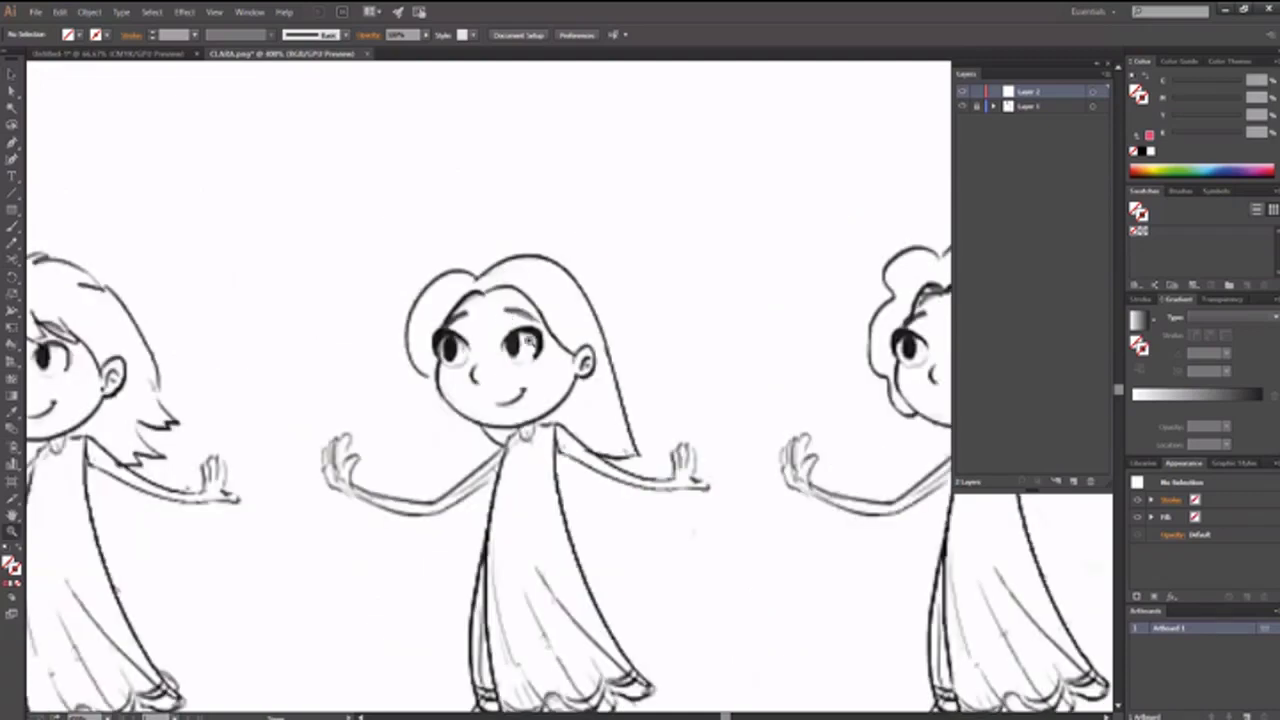
click(530, 342)
drag(546, 449, 427, 397)
click(488, 453)
drag(663, 443, 582, 387)
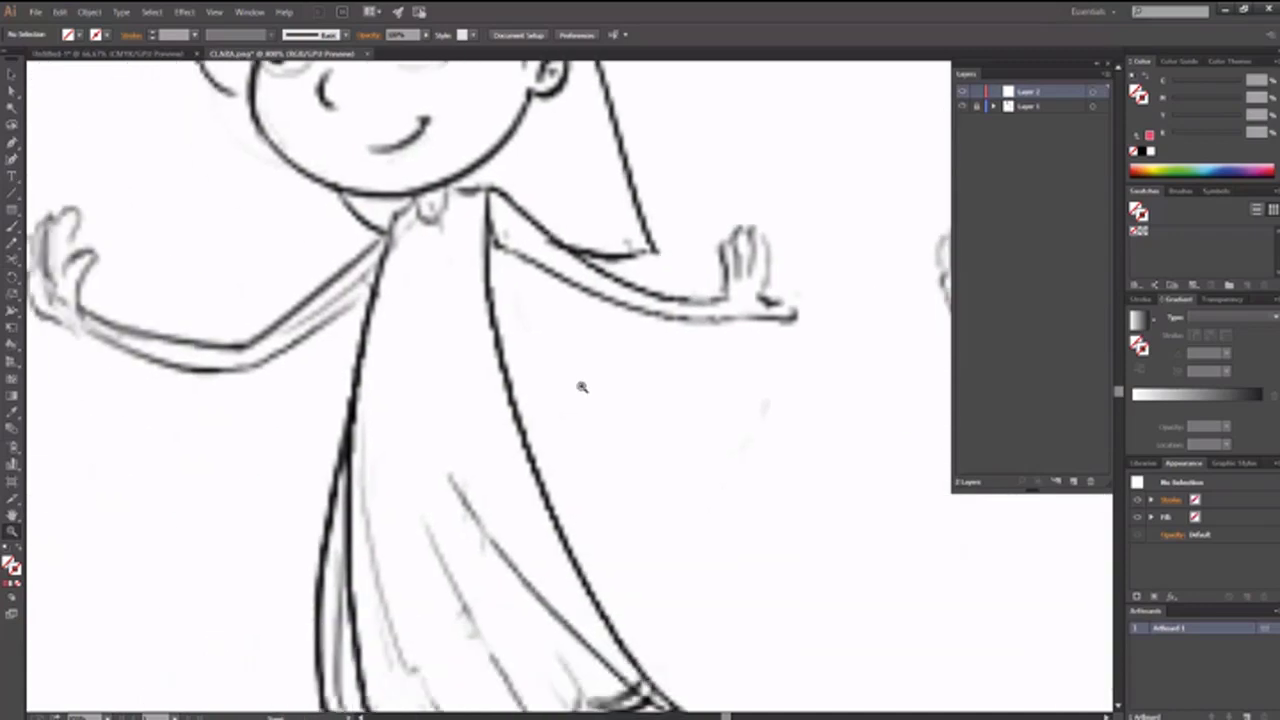
alt+click(504, 391)
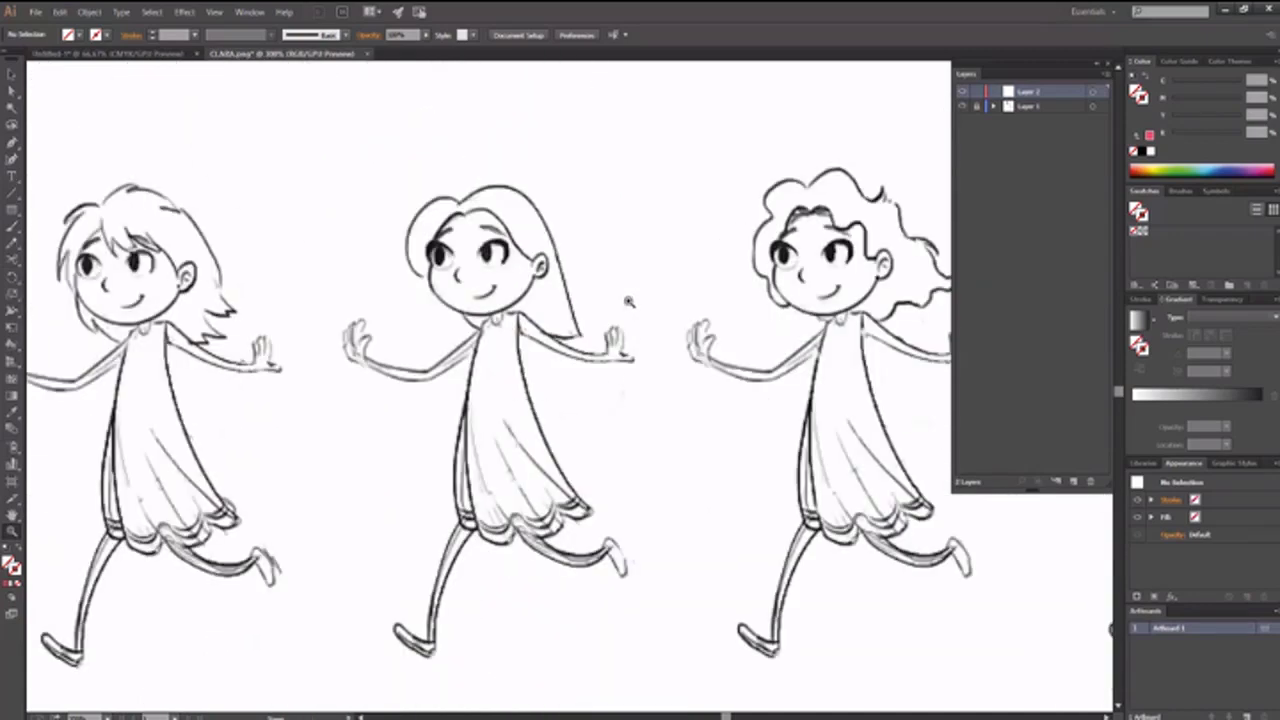
click(549, 367)
drag(614, 469, 537, 389)
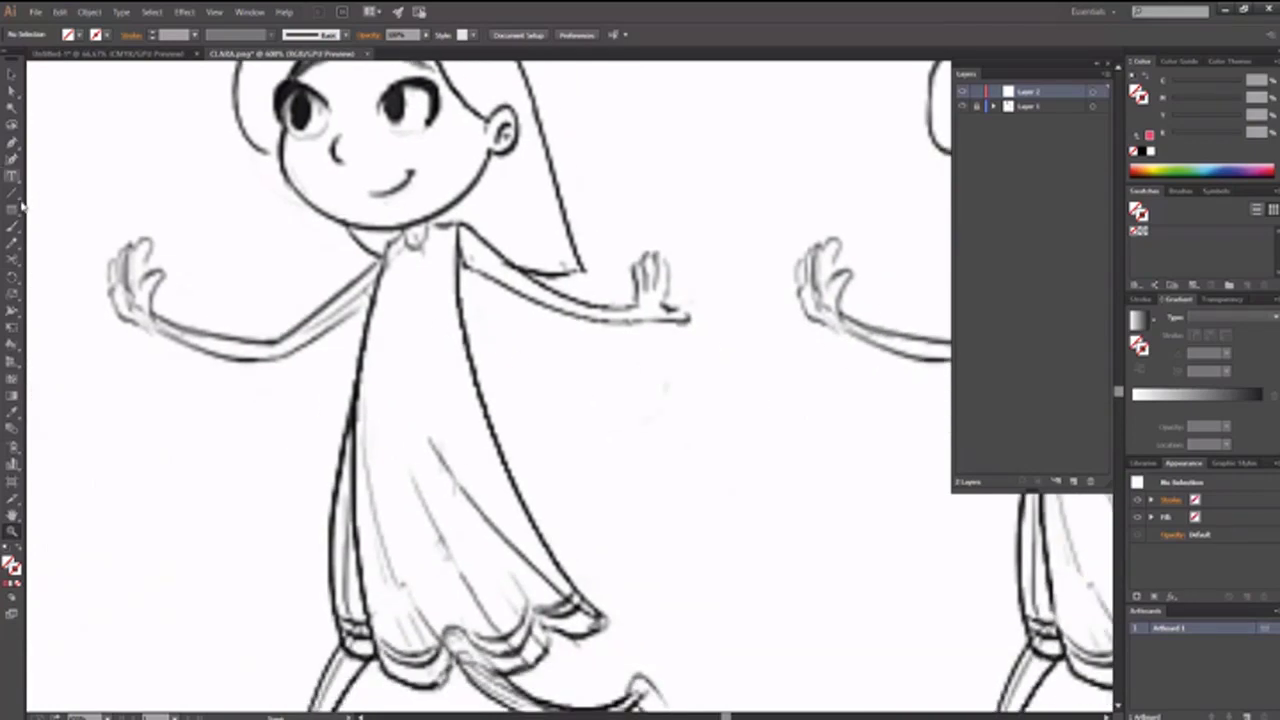
Set the stroke colour to a bright red for tracing the girl's arm beside her long hair
click(490, 264)
scroll(700, 445, right, 3)
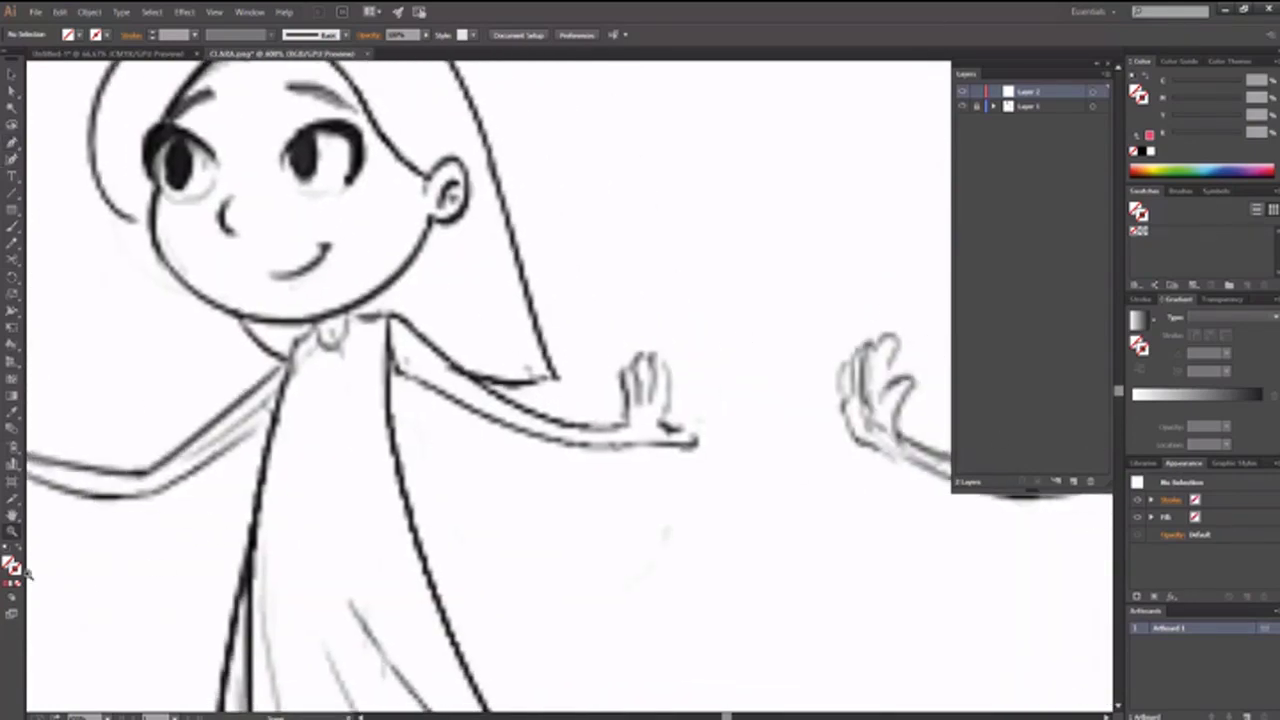
double_click(13, 572)
click(557, 274)
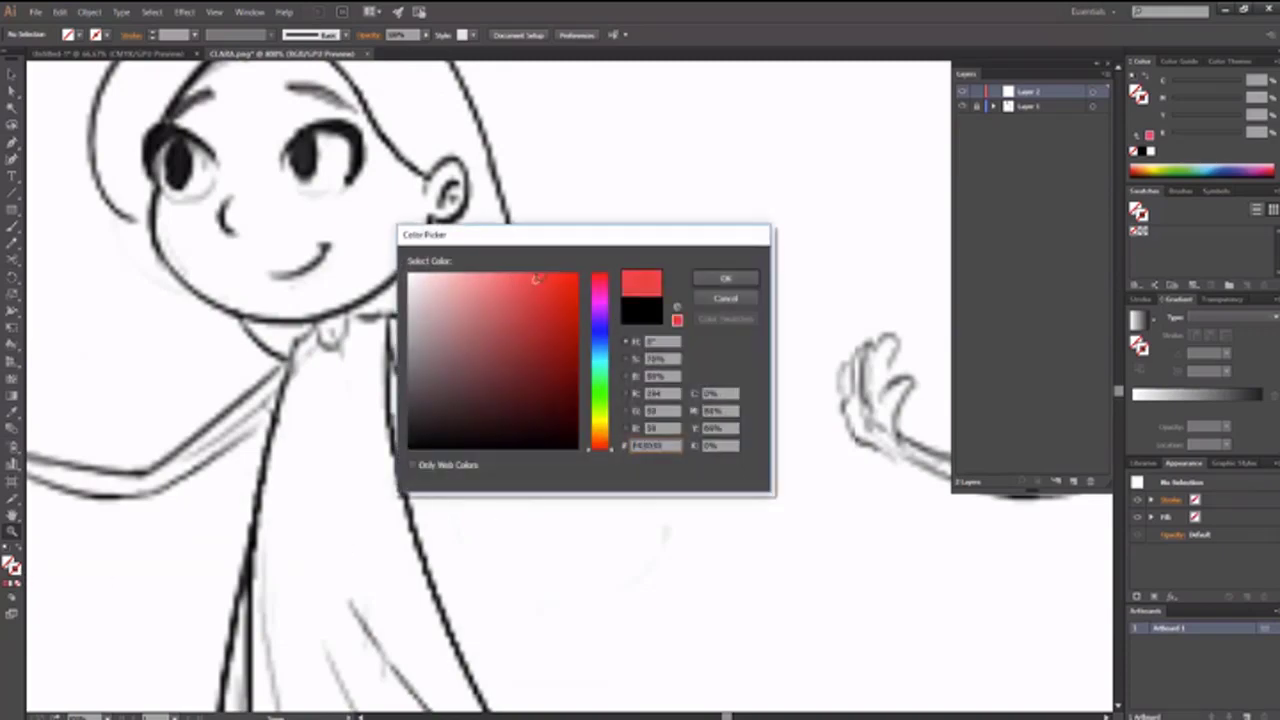
click(726, 278)
Trace the upper arm below the long hair as a closed Pen tool shape with rounded shoulder and elbow ends
click(12, 143)
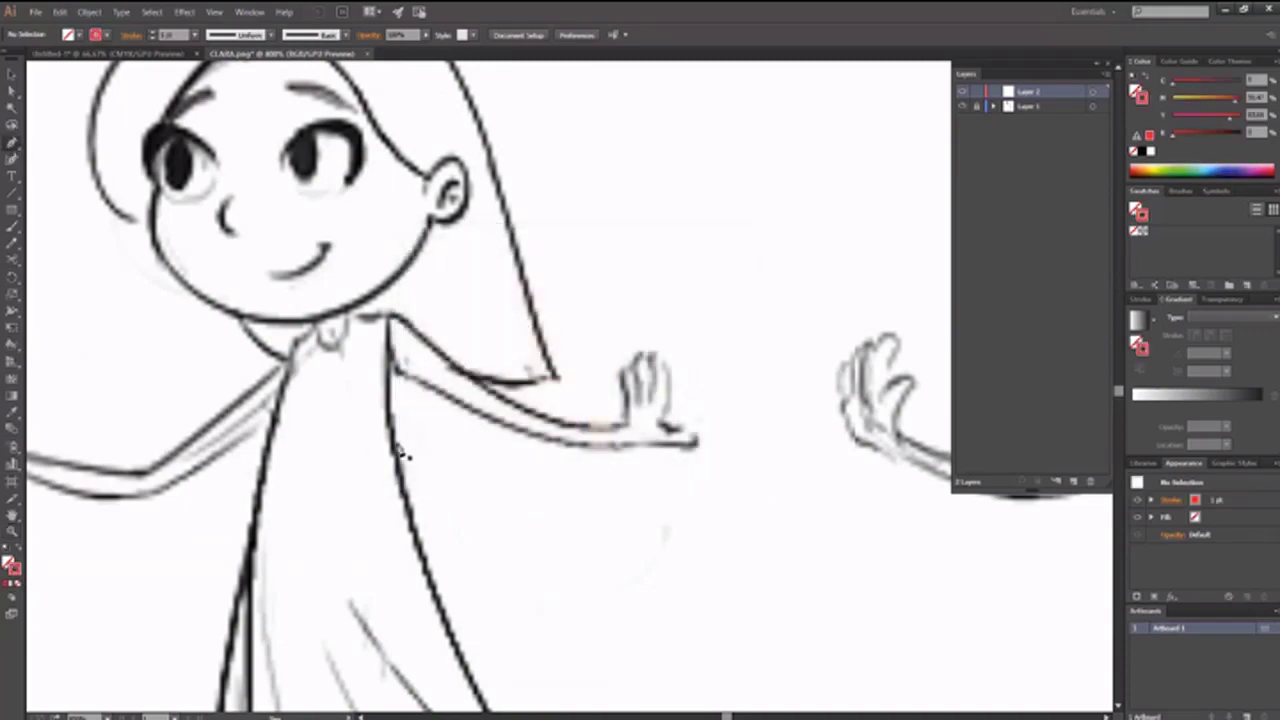
click(390, 320)
drag(380, 352, 397, 378)
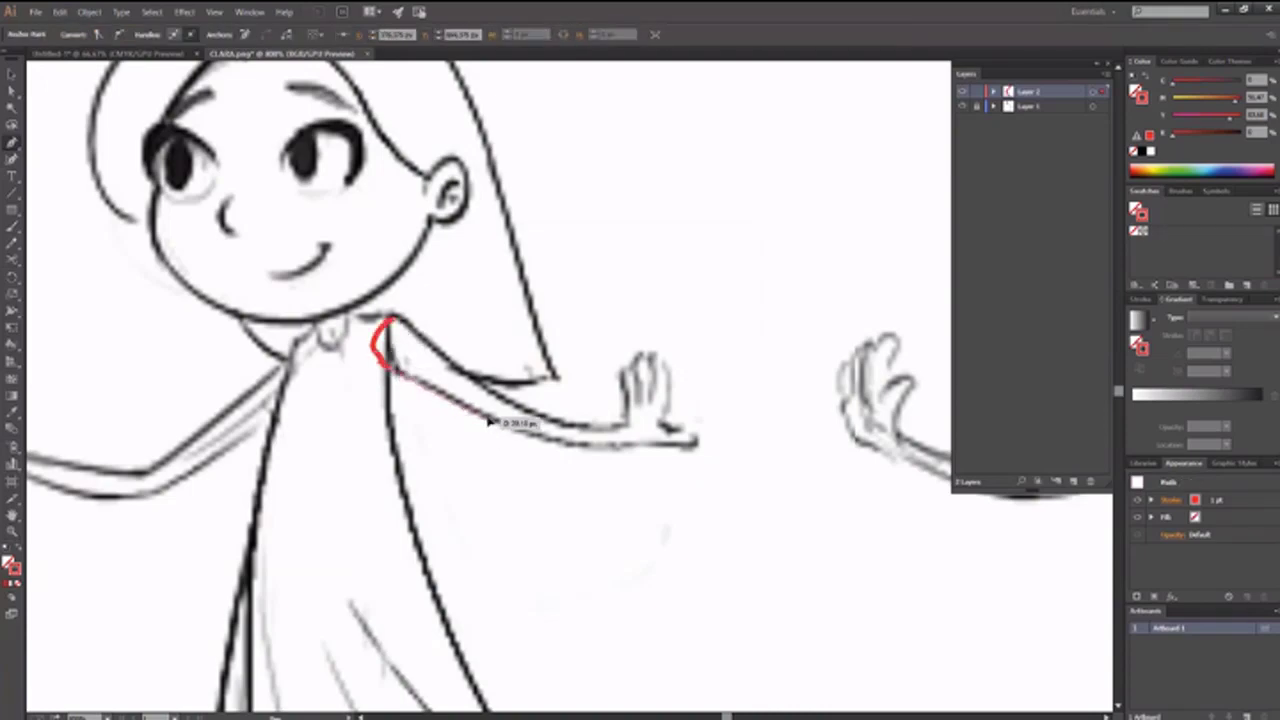
drag(497, 425, 480, 383)
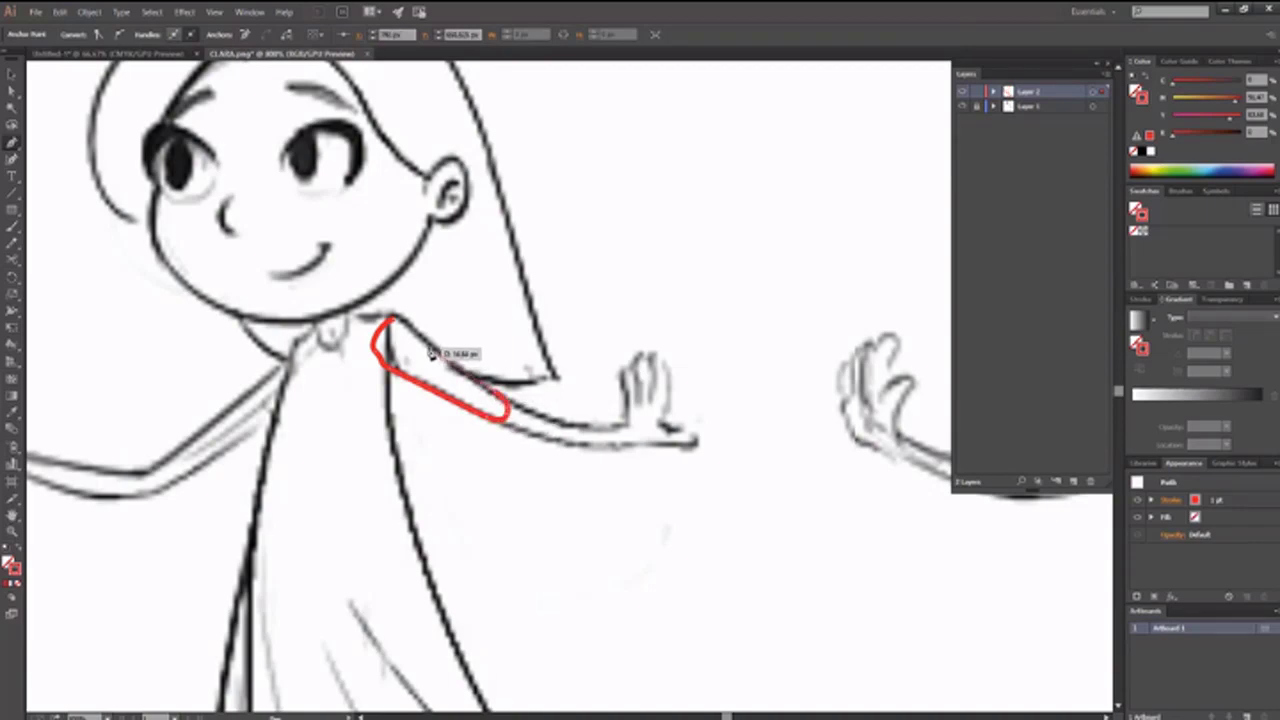
click(393, 321)
ctrl+click(593, 355)
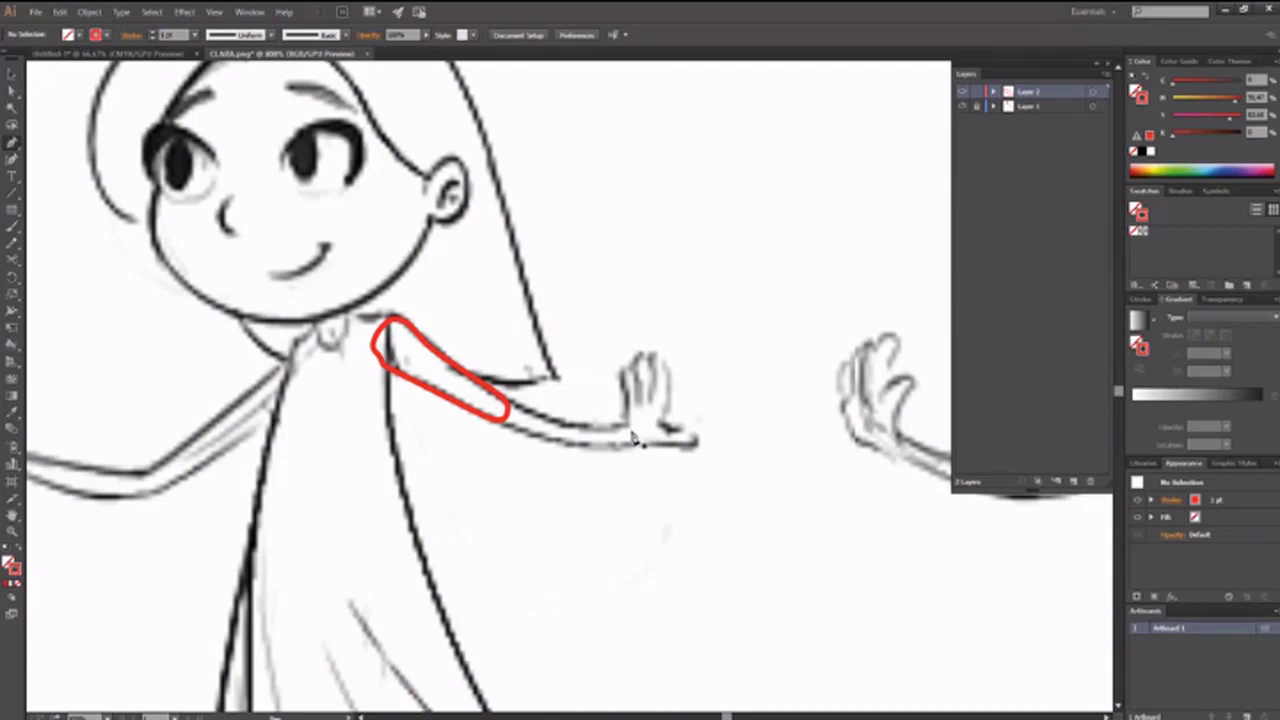
Trace the forearm leading to the raised hand as a closed Pen tool shape, overlapping the upper arm in a rounded elbow and rounding the wrist
scroll(633, 447, up, 1)
scroll(620, 475, up, 4)
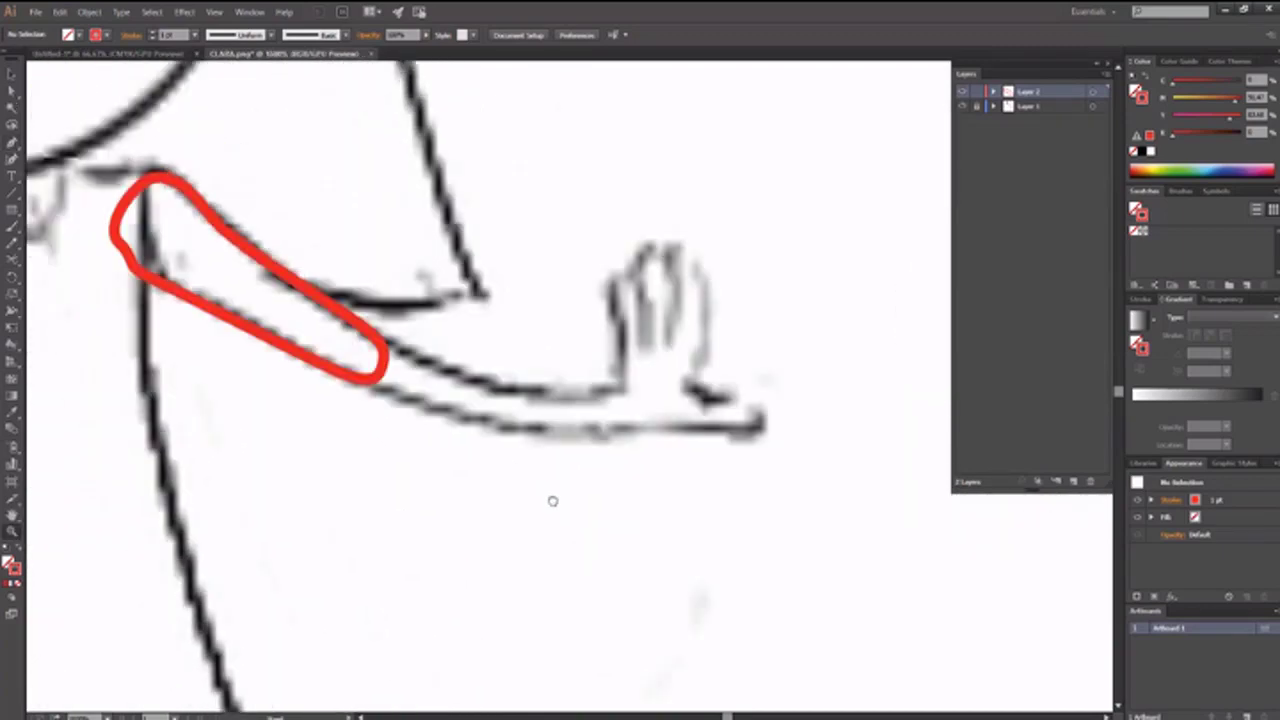
click(12, 146)
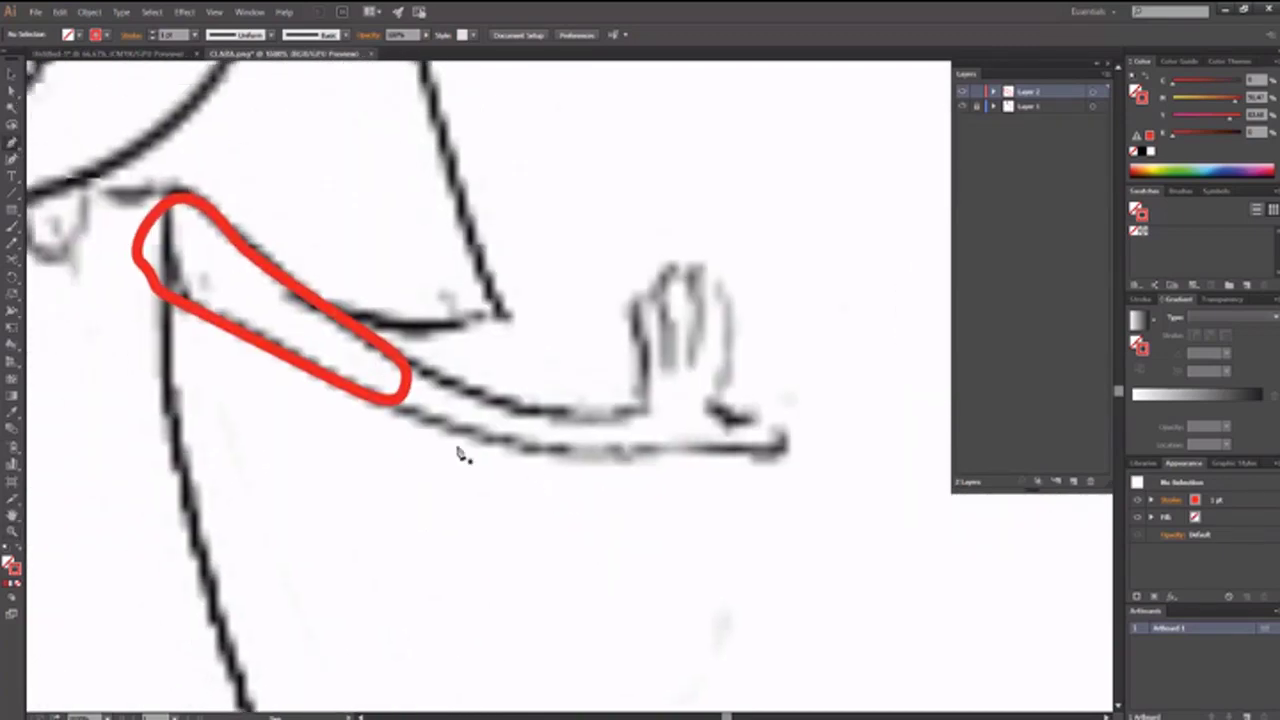
click(648, 410)
click(512, 409)
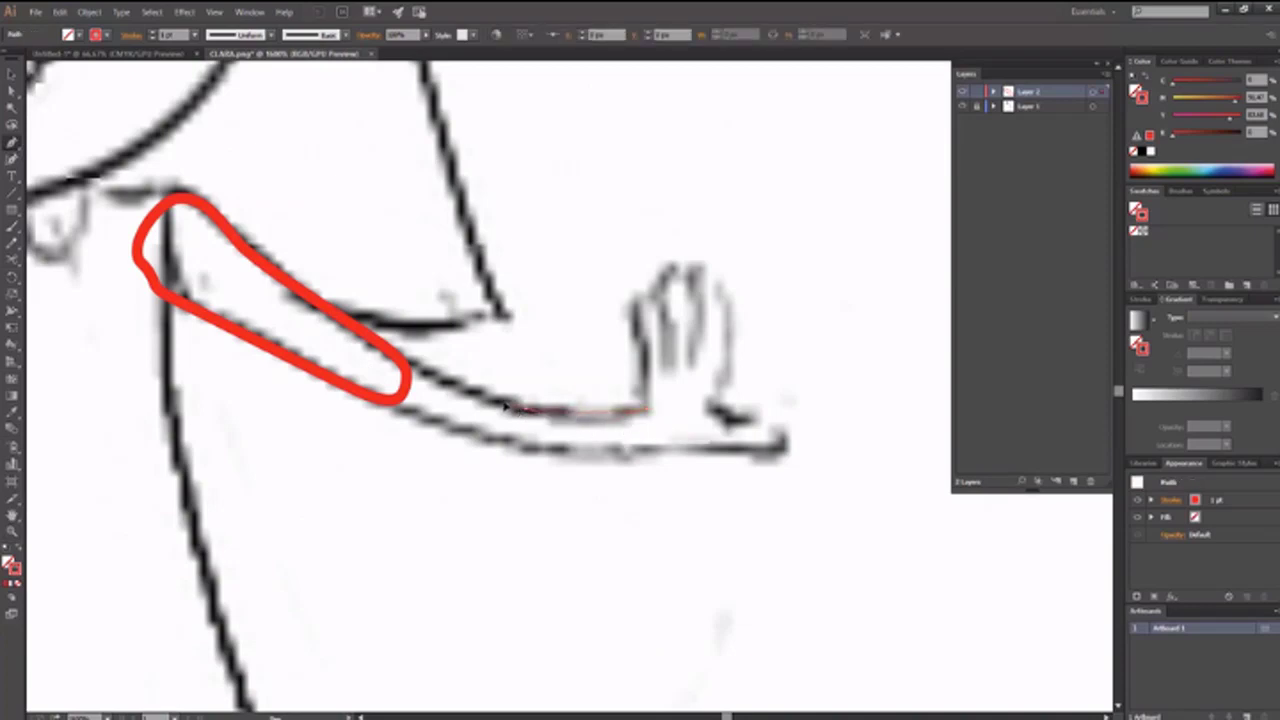
mouse_move(394, 366)
mouse_down()
mouse_move(365, 380)
mouse_move(402, 412)
mouse_up()
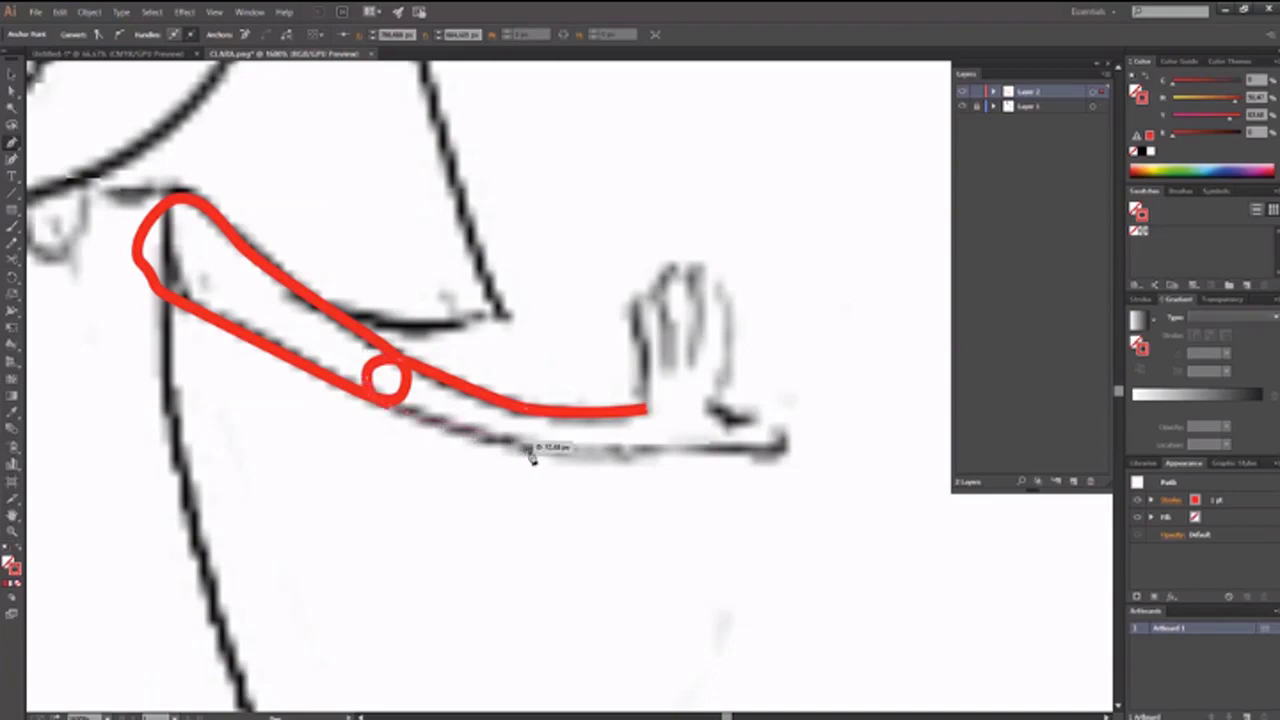
drag(655, 447, 646, 413)
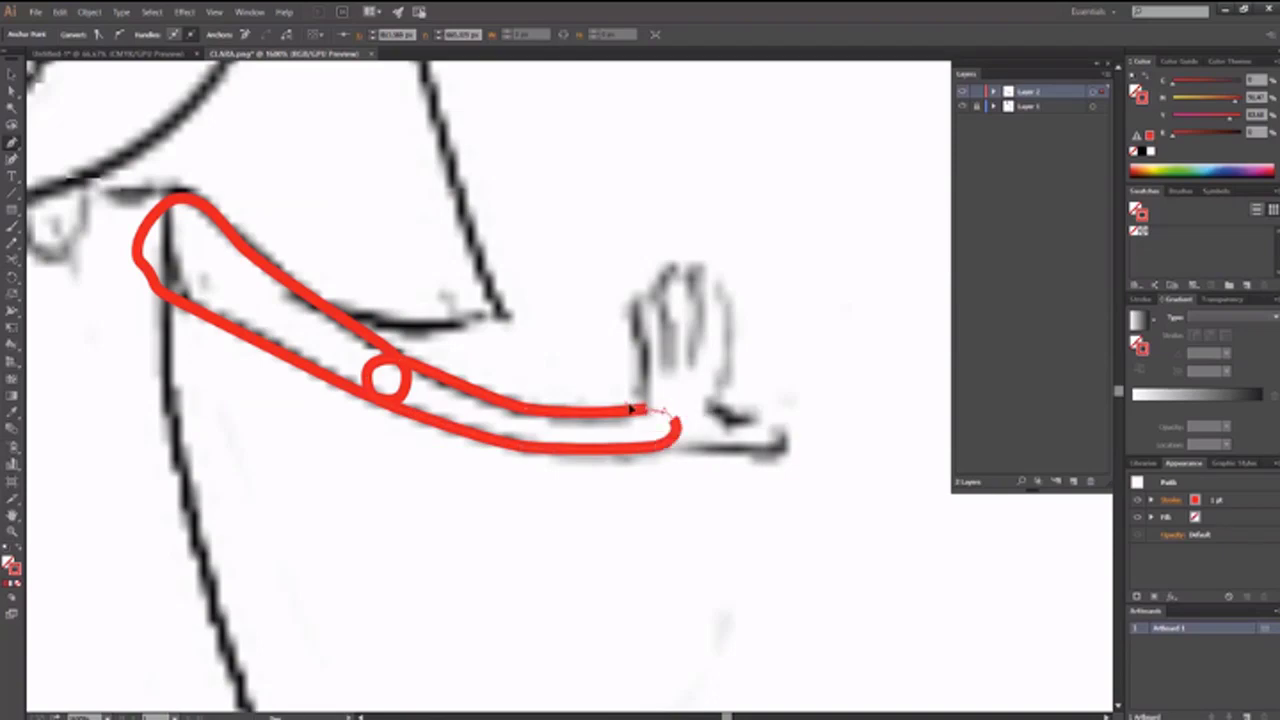
ctrl+click(589, 538)
key(ctrl+minus)
key(ctrl+minus)
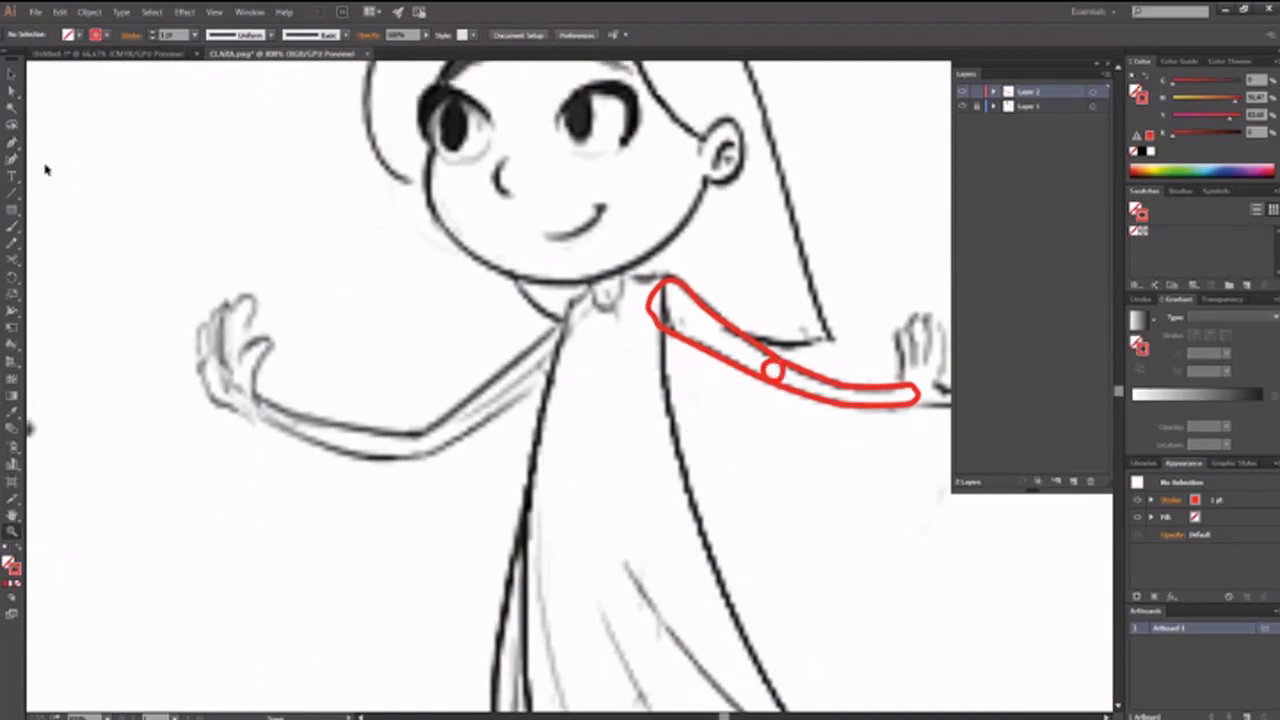
Draw a small red circle with the Ellipse tool at the elbow of the girl's other arm
click(12, 212)
drag(12, 210, 90, 240)
mouse_move(420, 443)
mouse_down()
mouse_move(450, 478)
mouse_move(431, 444)
mouse_move(442, 446)
mouse_up()
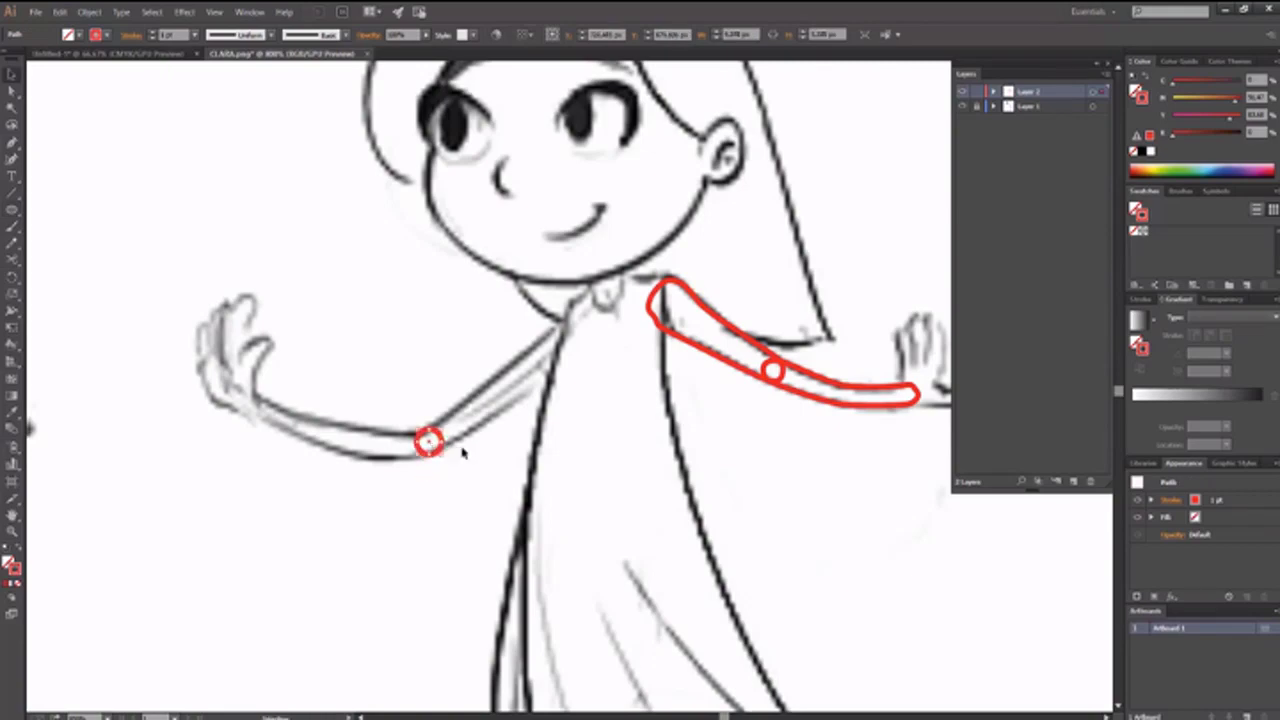
click(460, 462)
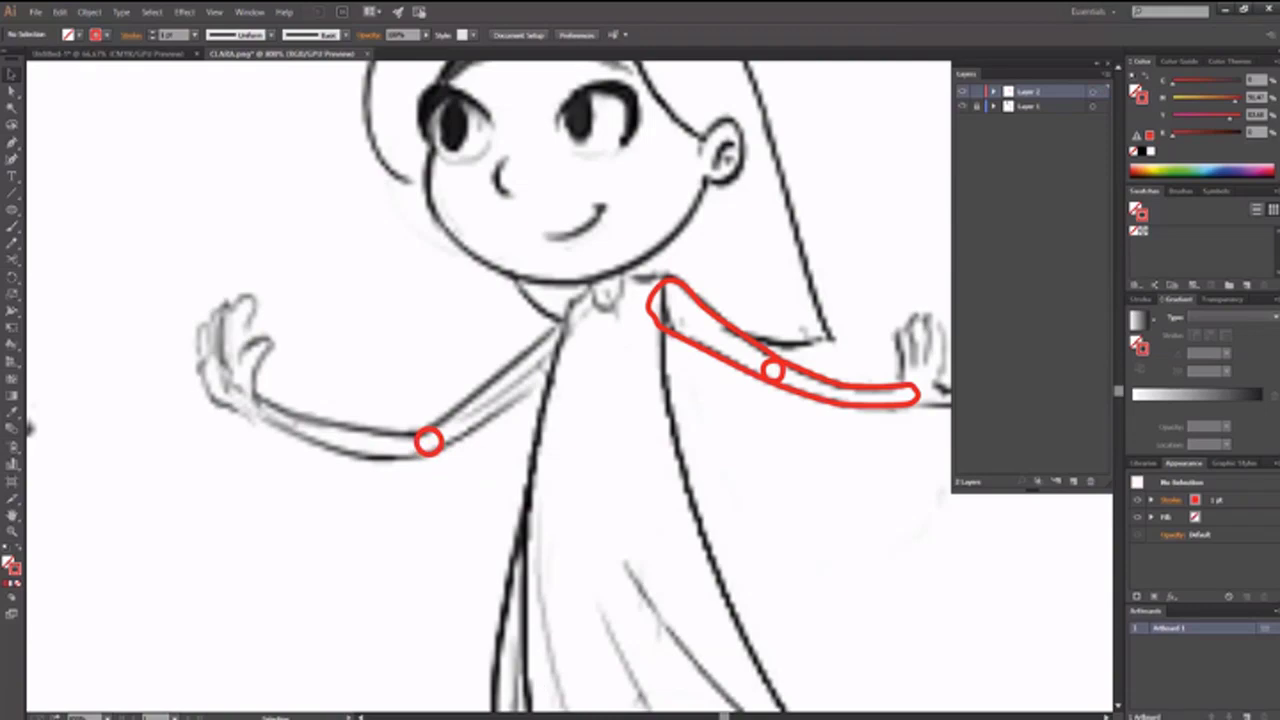
Scale the elbow circle proportionally to fit the width of the sketched arm and keep it centred on the elbow
key(z)
click(449, 457)
click(601, 408)
click(531, 424)
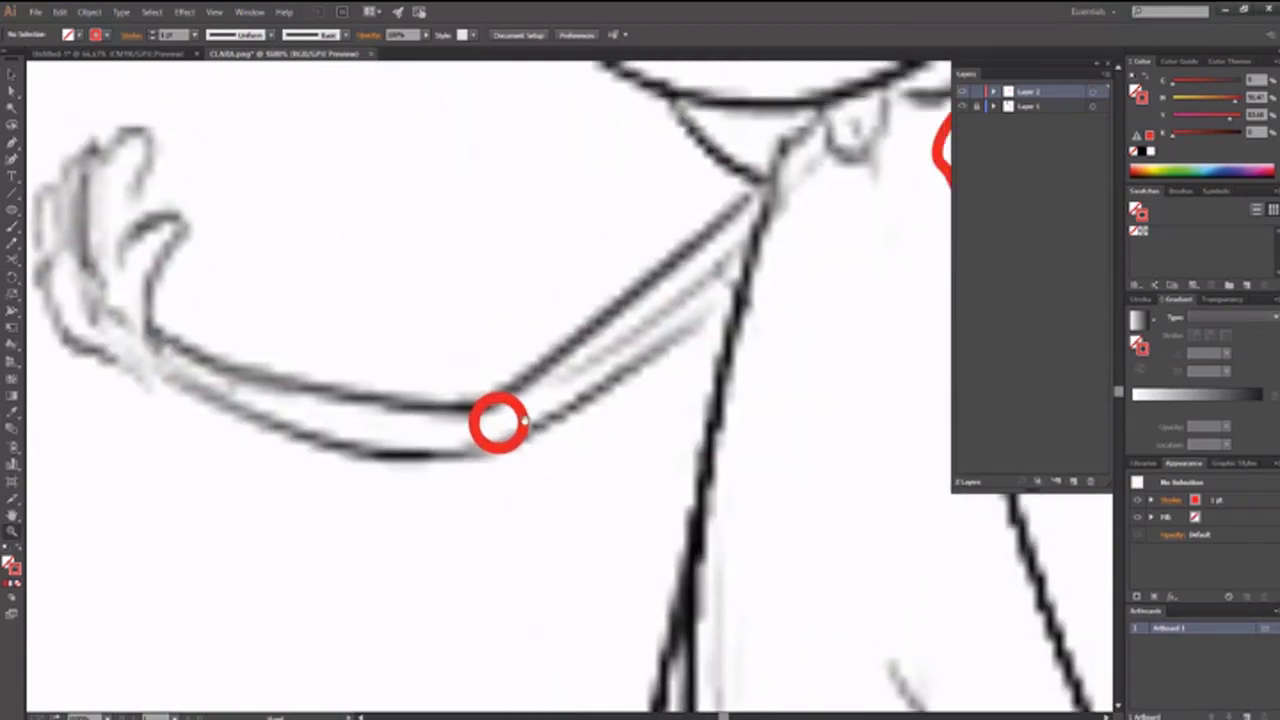
click(530, 421)
key(v)
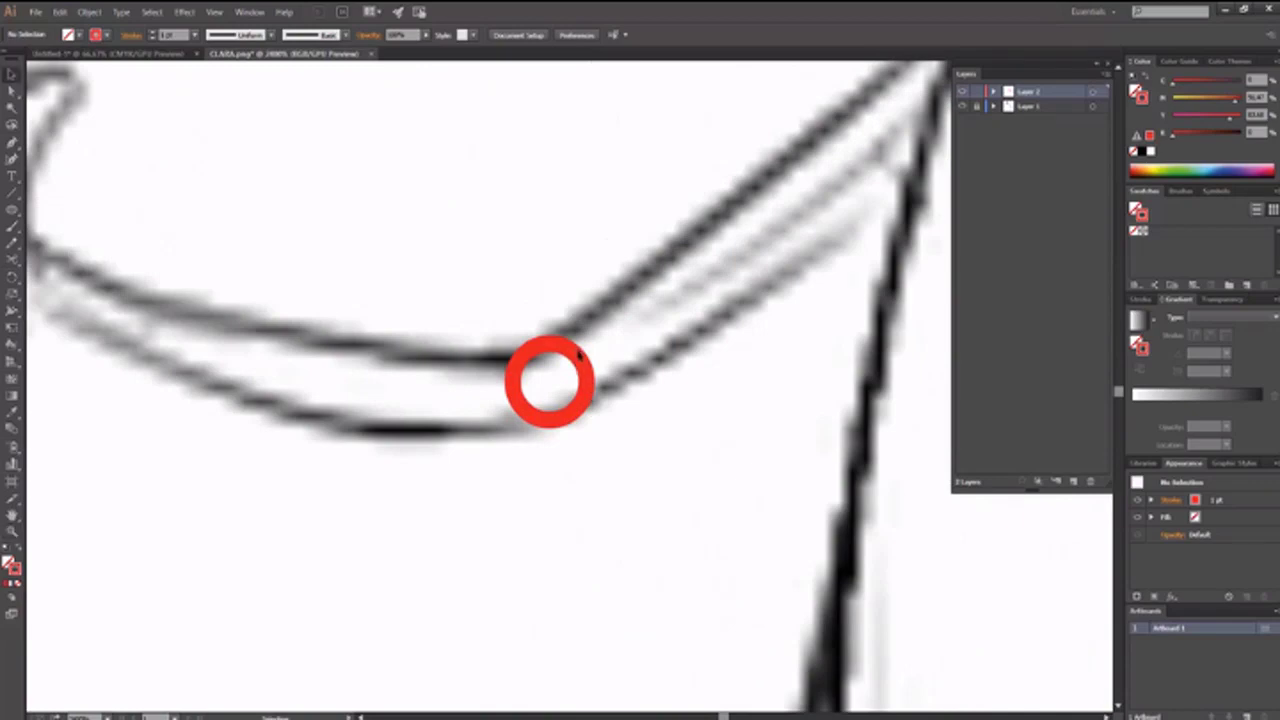
click(583, 363)
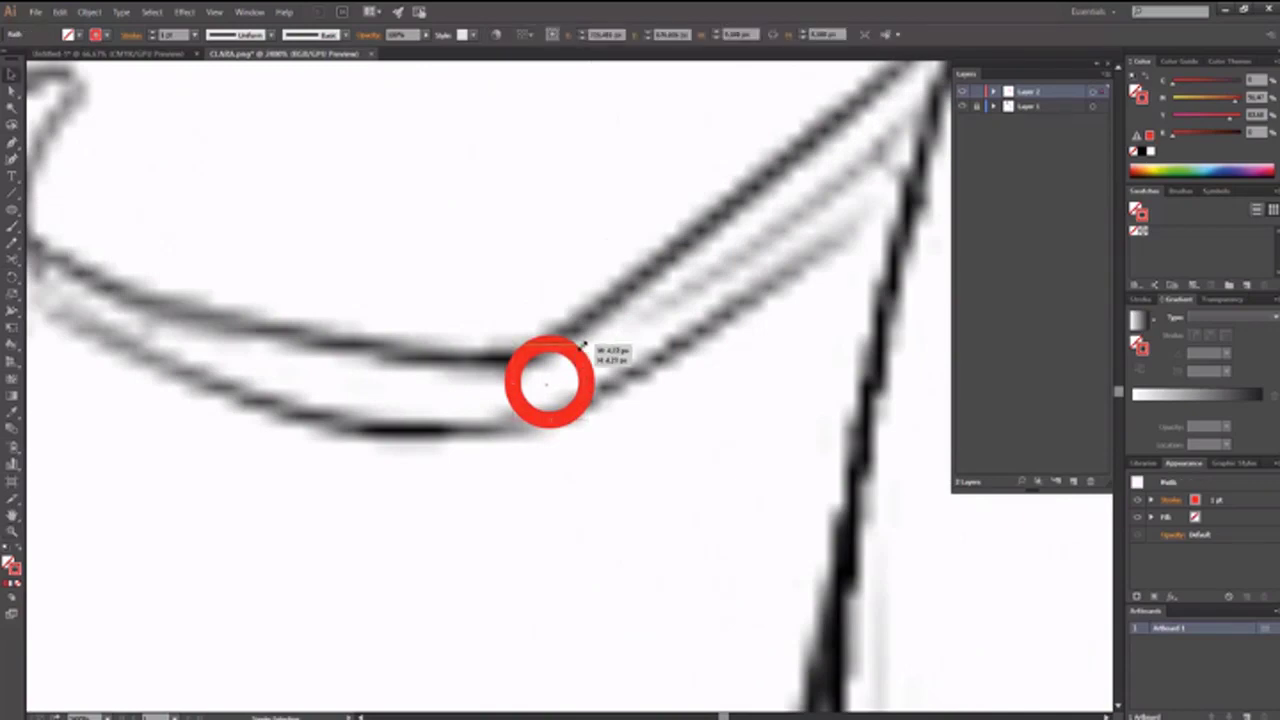
drag(623, 346, 501, 430)
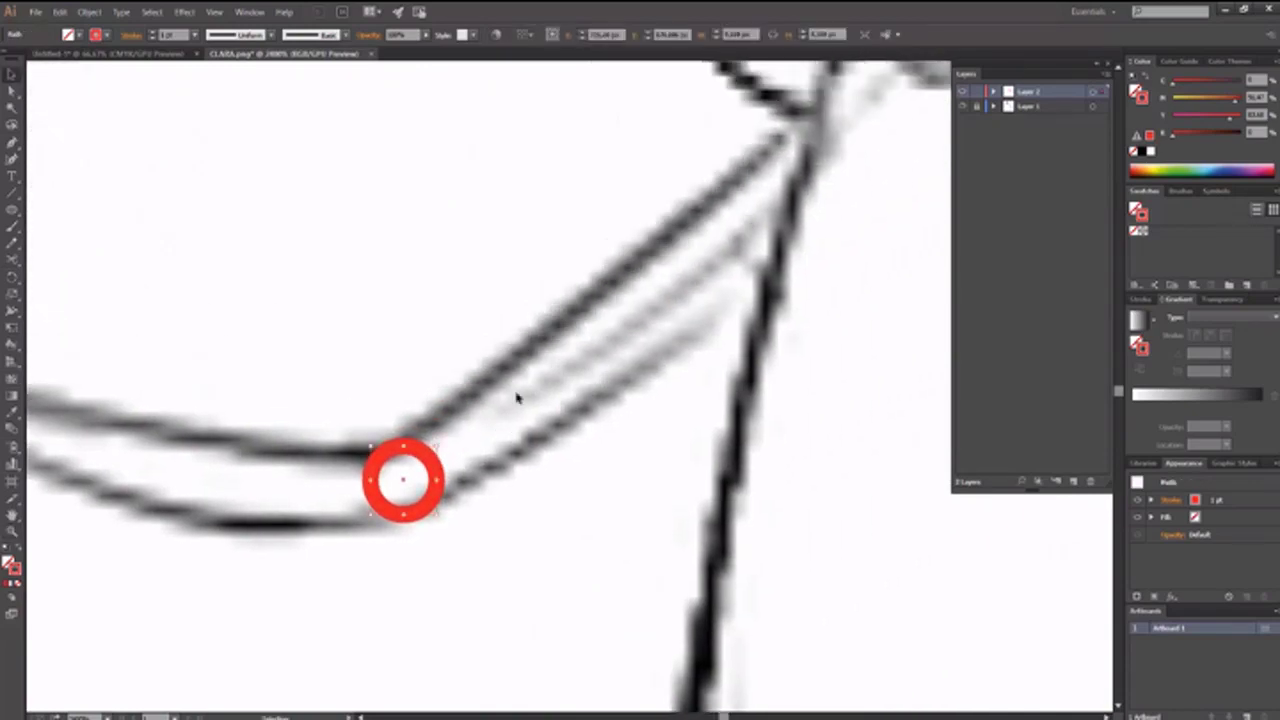
drag(648, 377, 511, 424)
drag(435, 461, 577, 386)
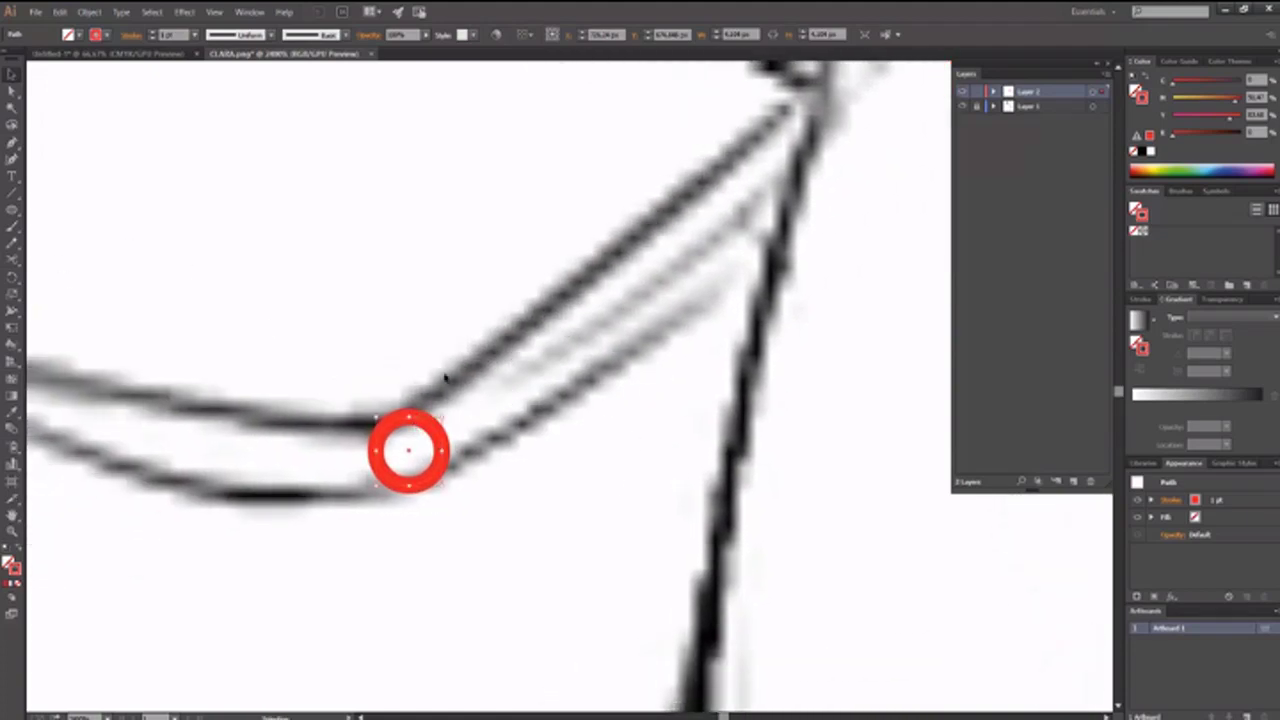
Trace the upper arm from the shoulder to the elbow circle as a closed Pen tool shape with a rounded shoulder end
drag(605, 389, 486, 473)
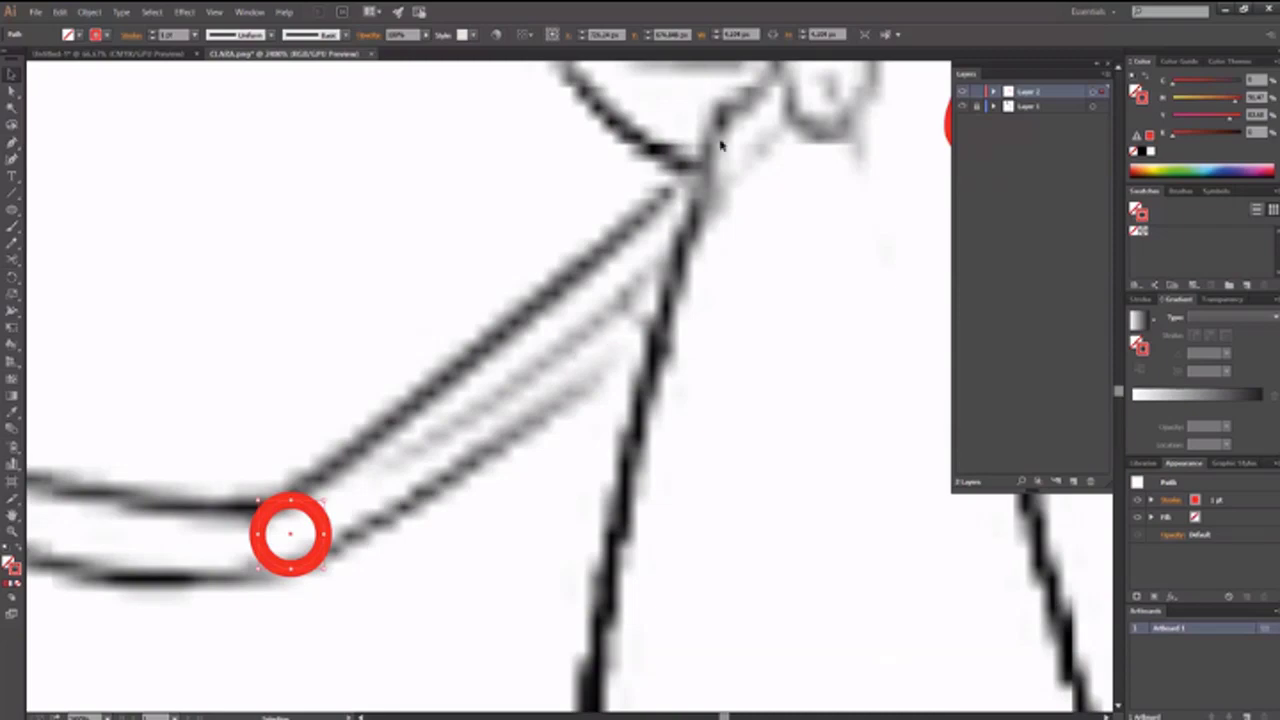
click(12, 143)
click(731, 163)
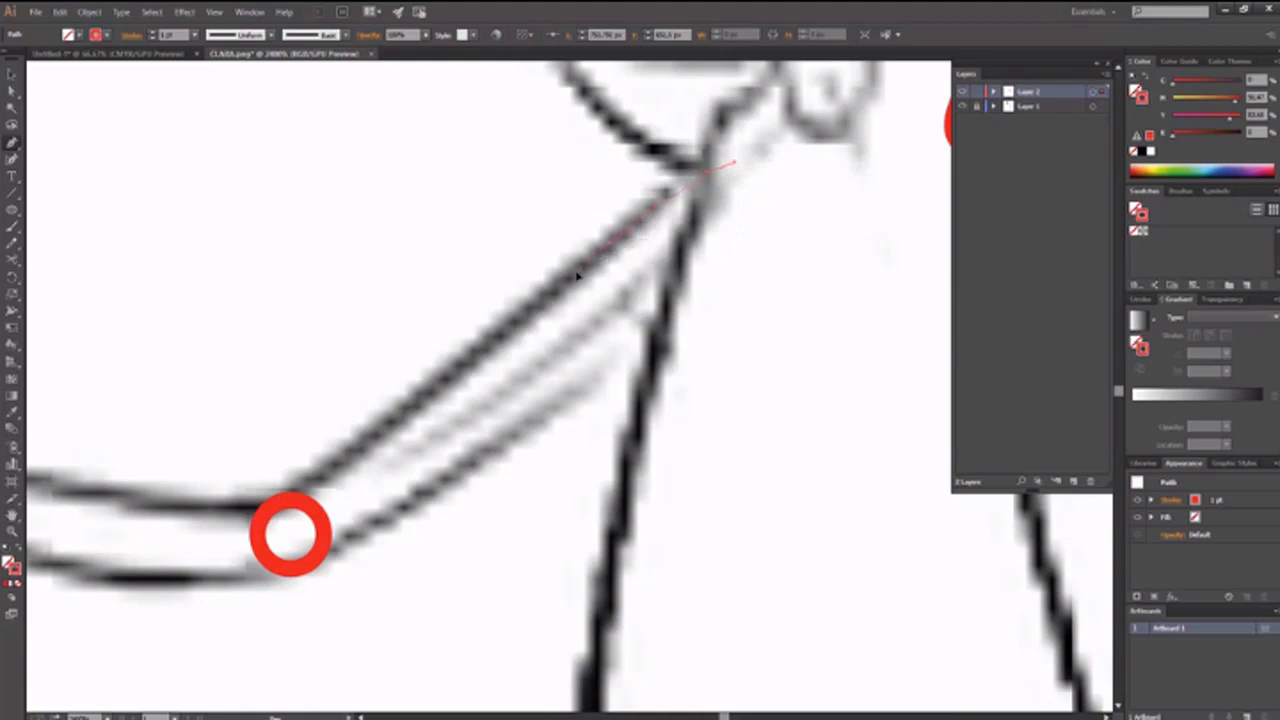
click(608, 240)
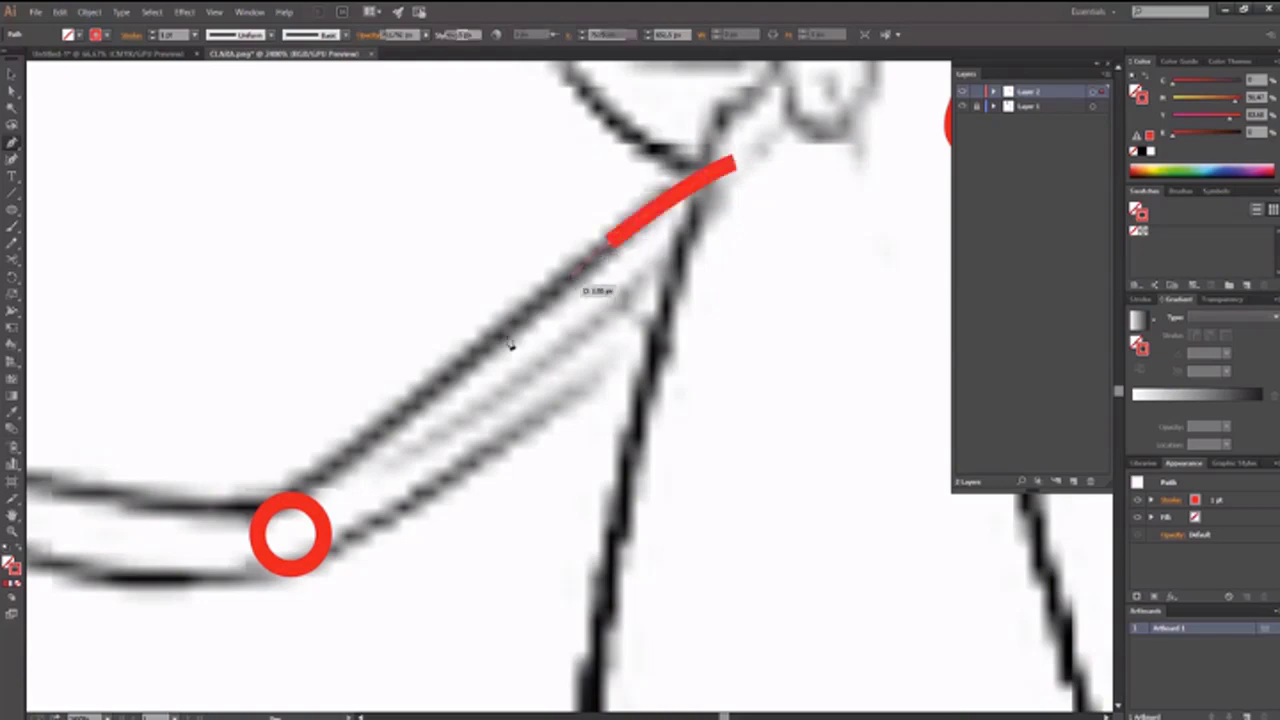
click(375, 432)
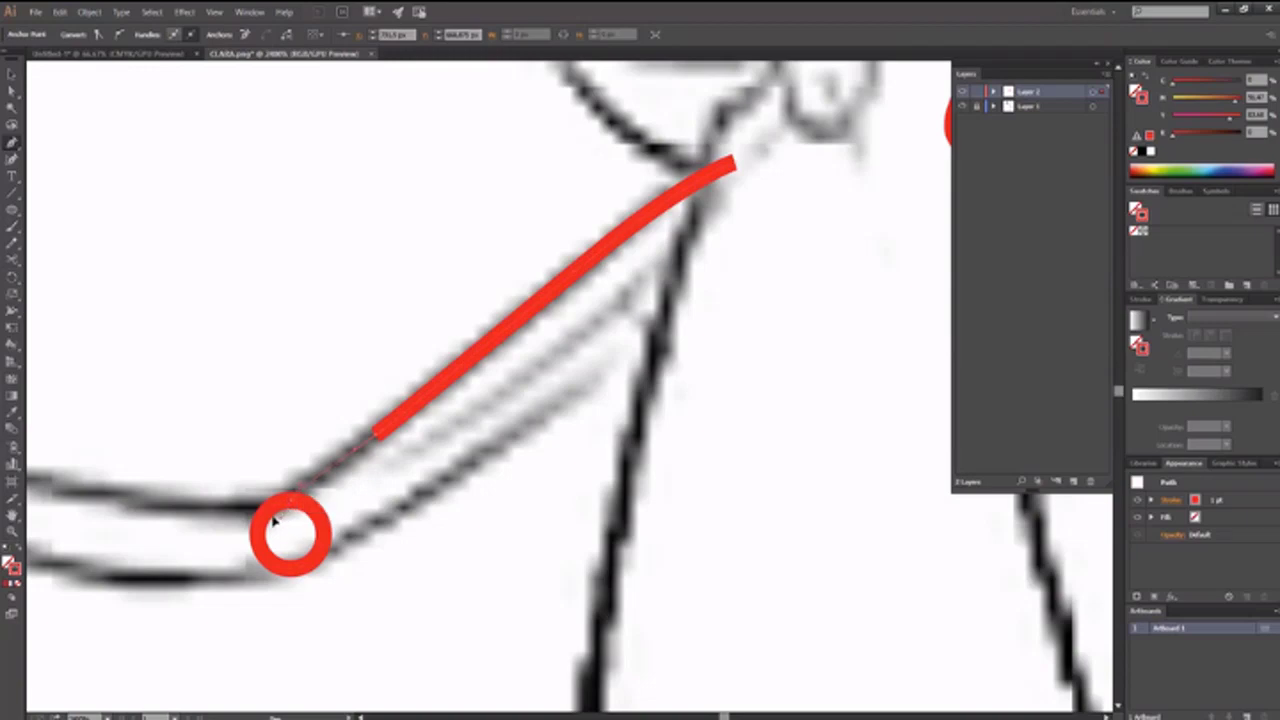
drag(266, 520, 332, 551)
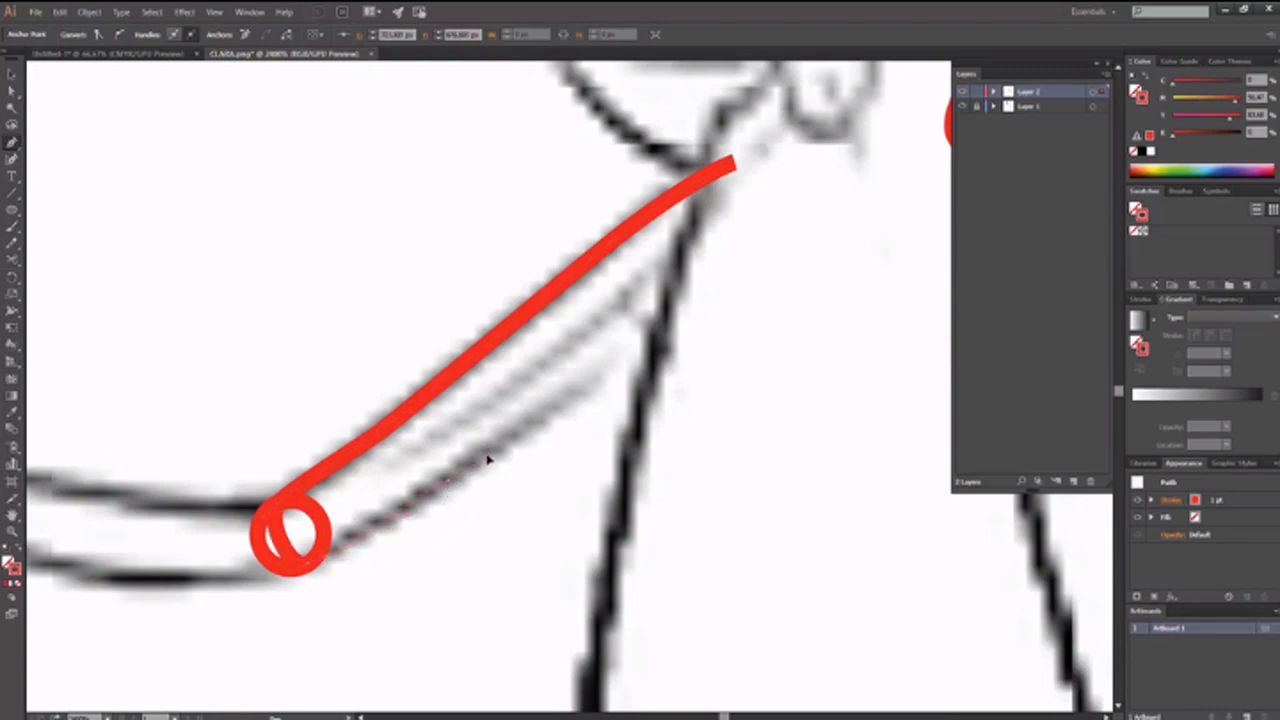
click(730, 291)
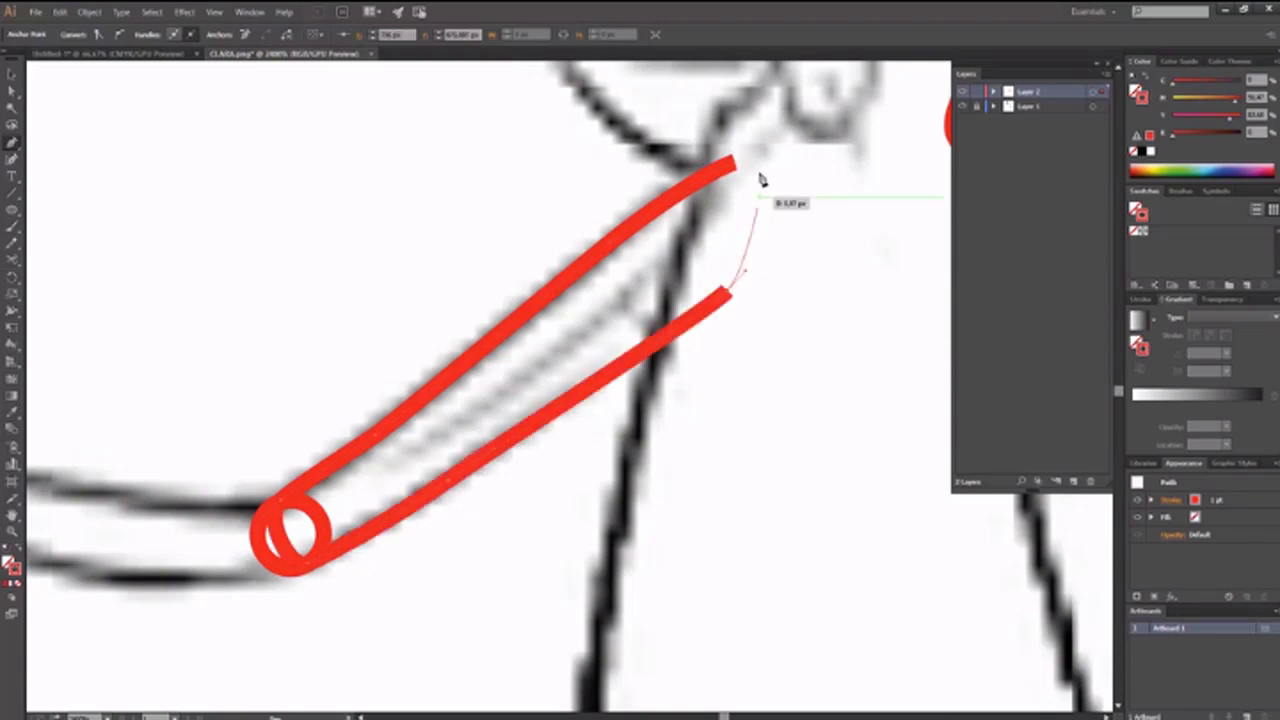
drag(742, 168, 660, 130)
drag(652, 433, 609, 451)
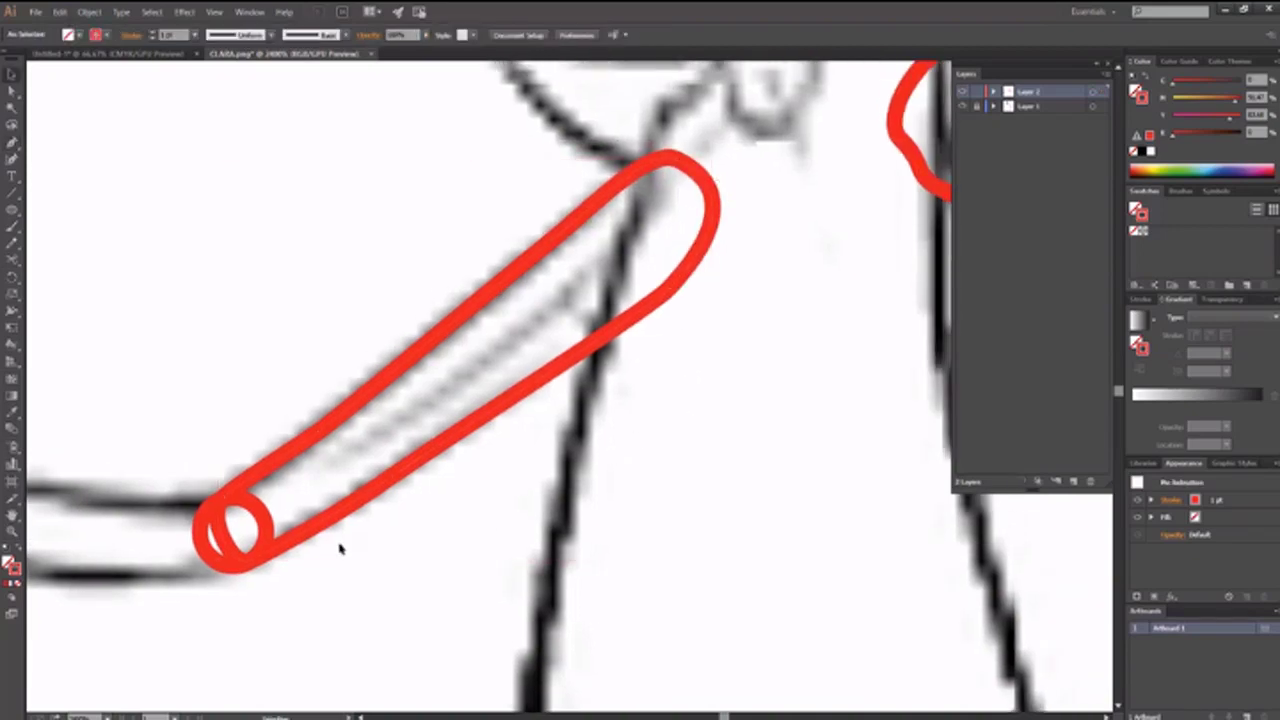
Duplicate the elbow circle and place the copy in the empty area below the arm
drag(447, 409, 553, 264)
click(398, 428)
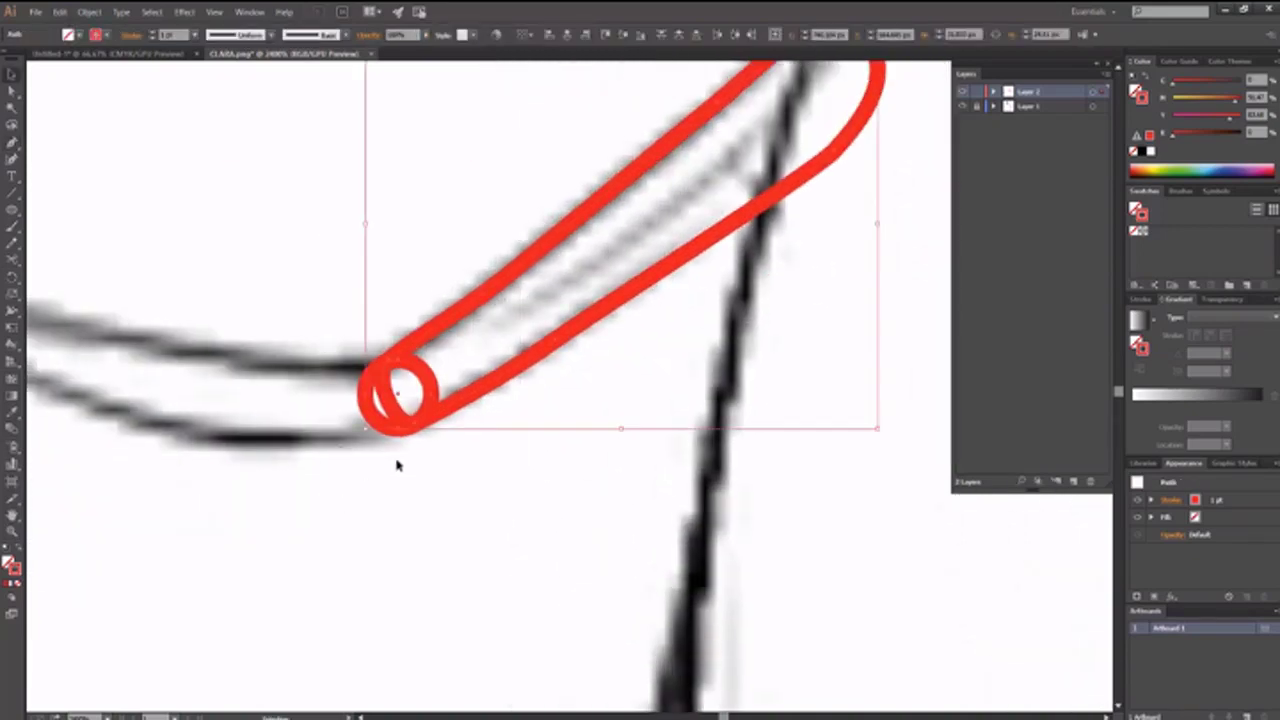
click(448, 498)
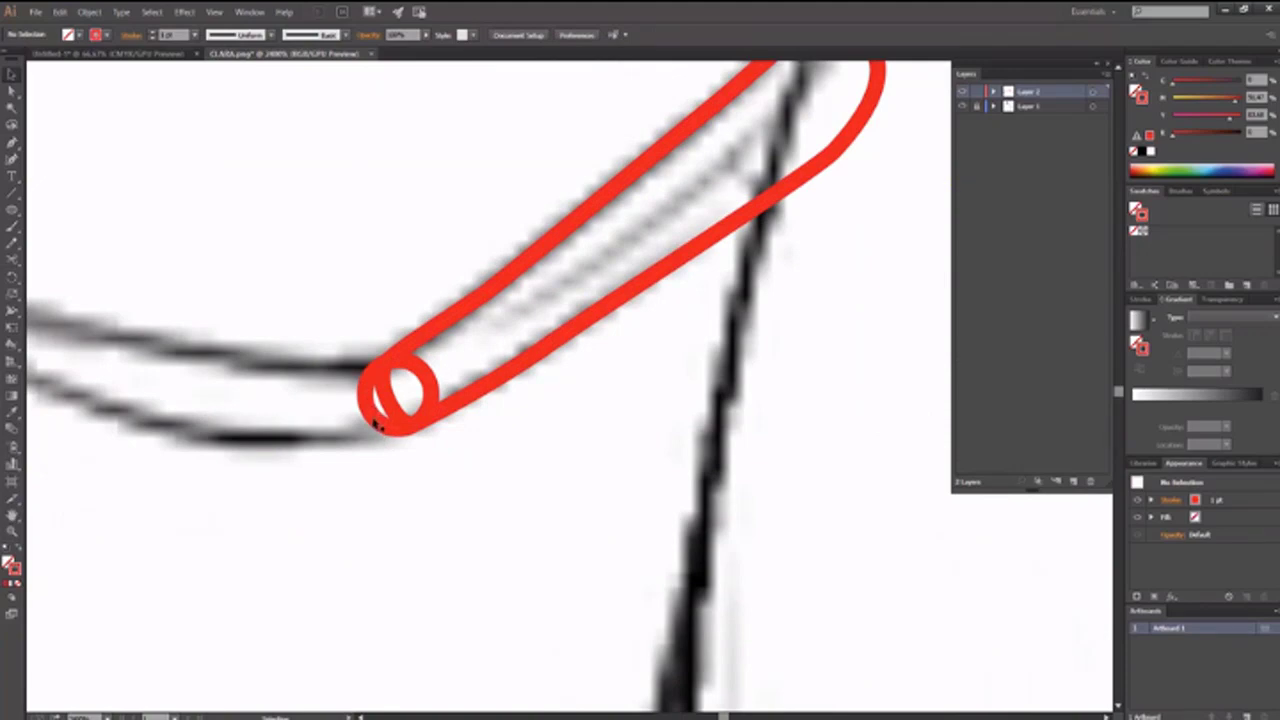
click(378, 422)
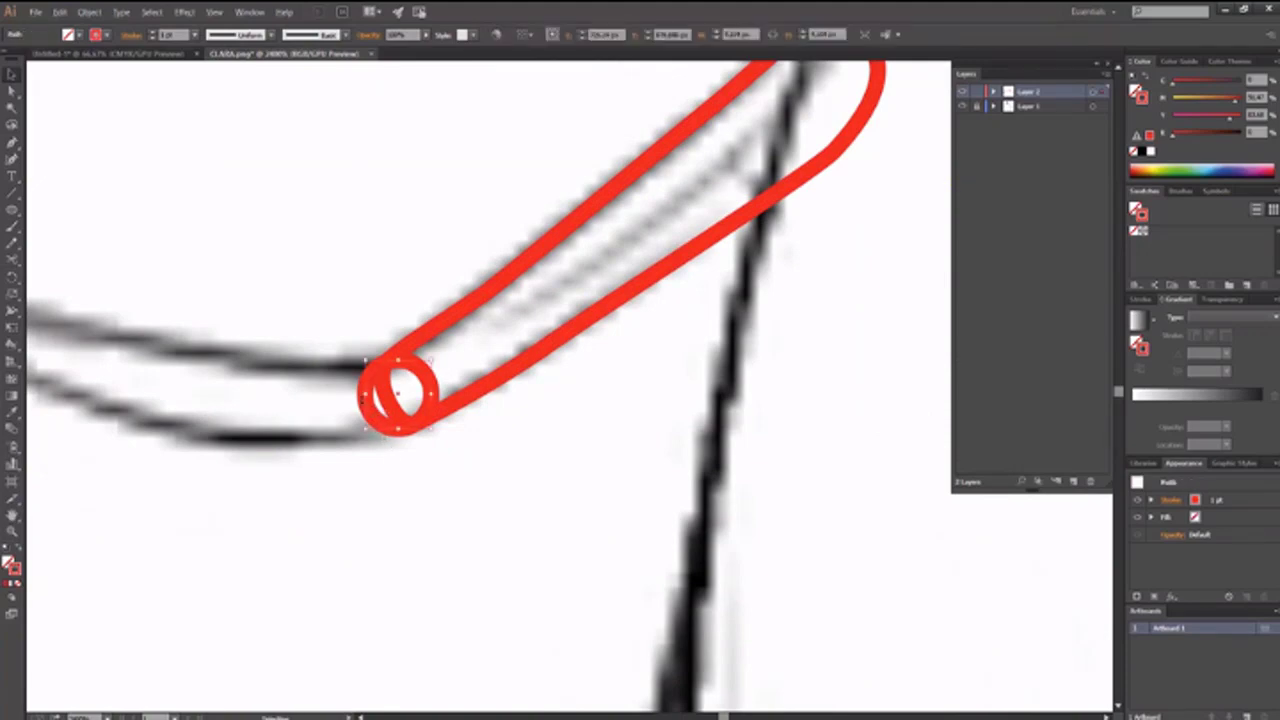
drag(361, 399, 267, 541)
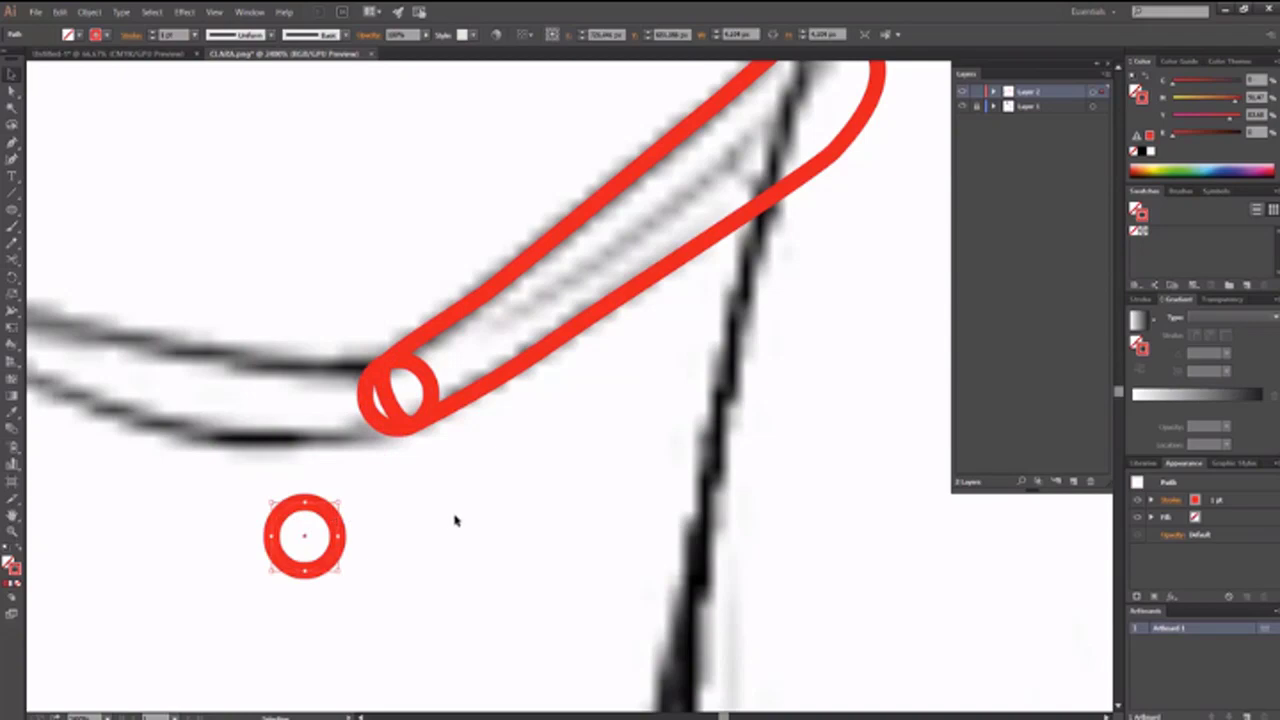
Select the traced upper arm together with its elbow circle and merge them with the Pathfinder's Unite mode
scroll(455, 520, up, 3)
scroll(455, 520, right, 3)
drag(203, 455, 449, 614)
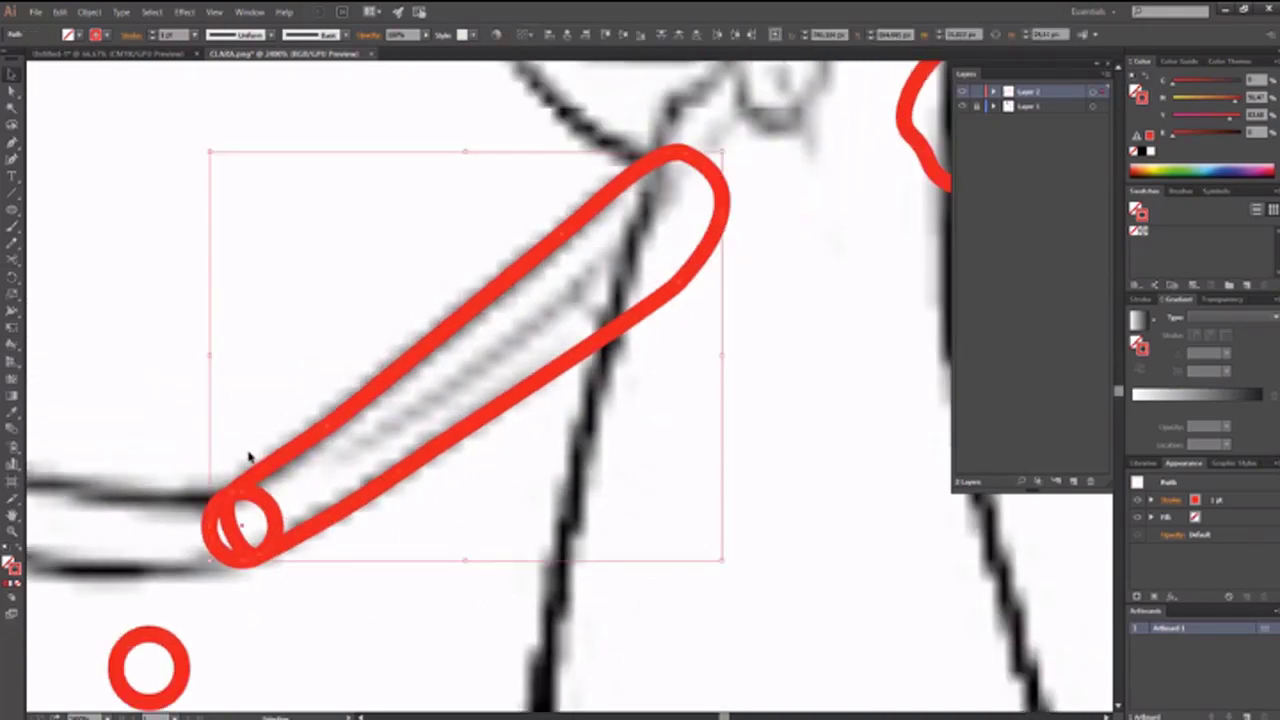
click(250, 12)
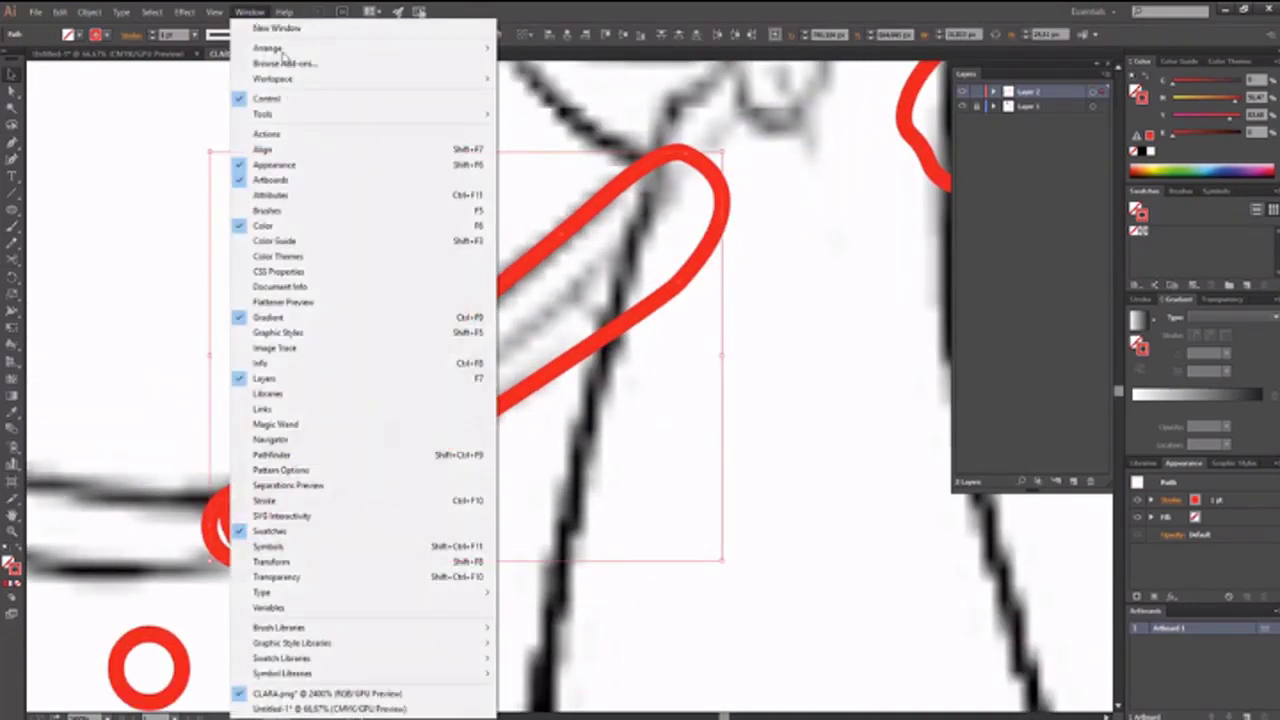
click(160, 352)
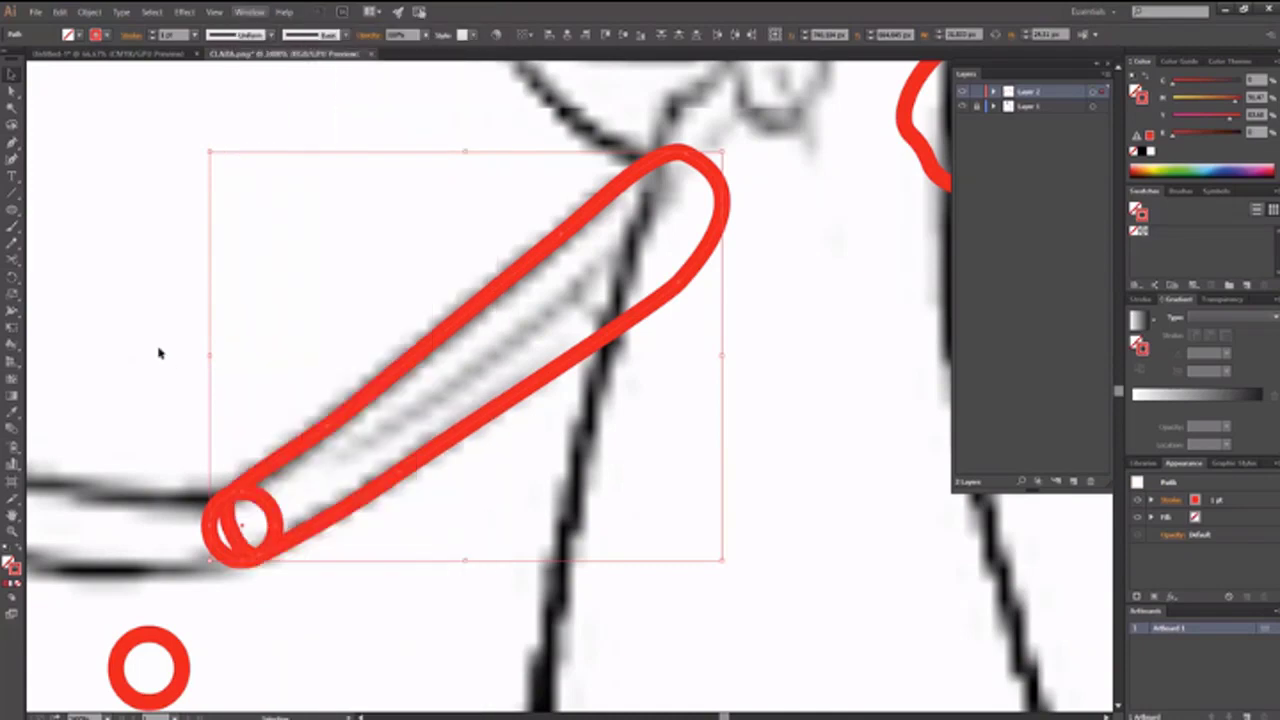
key(ctrl+shift+F9)
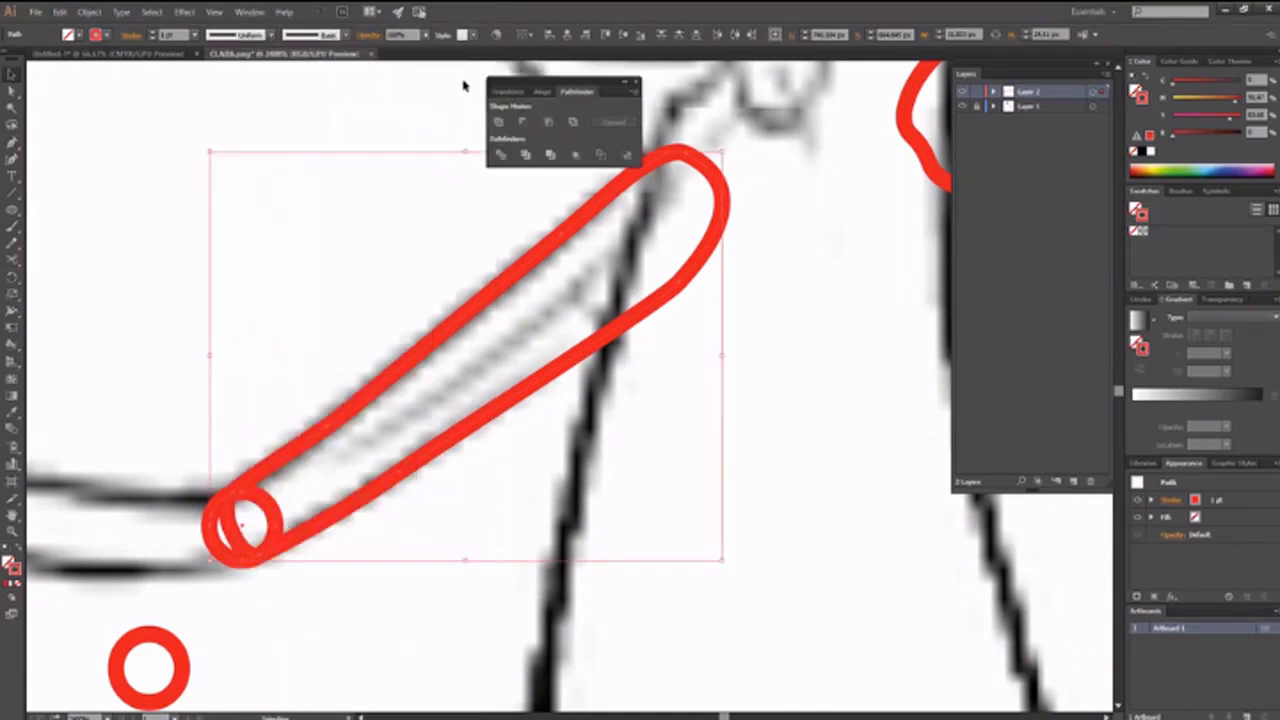
drag(540, 84, 157, 90)
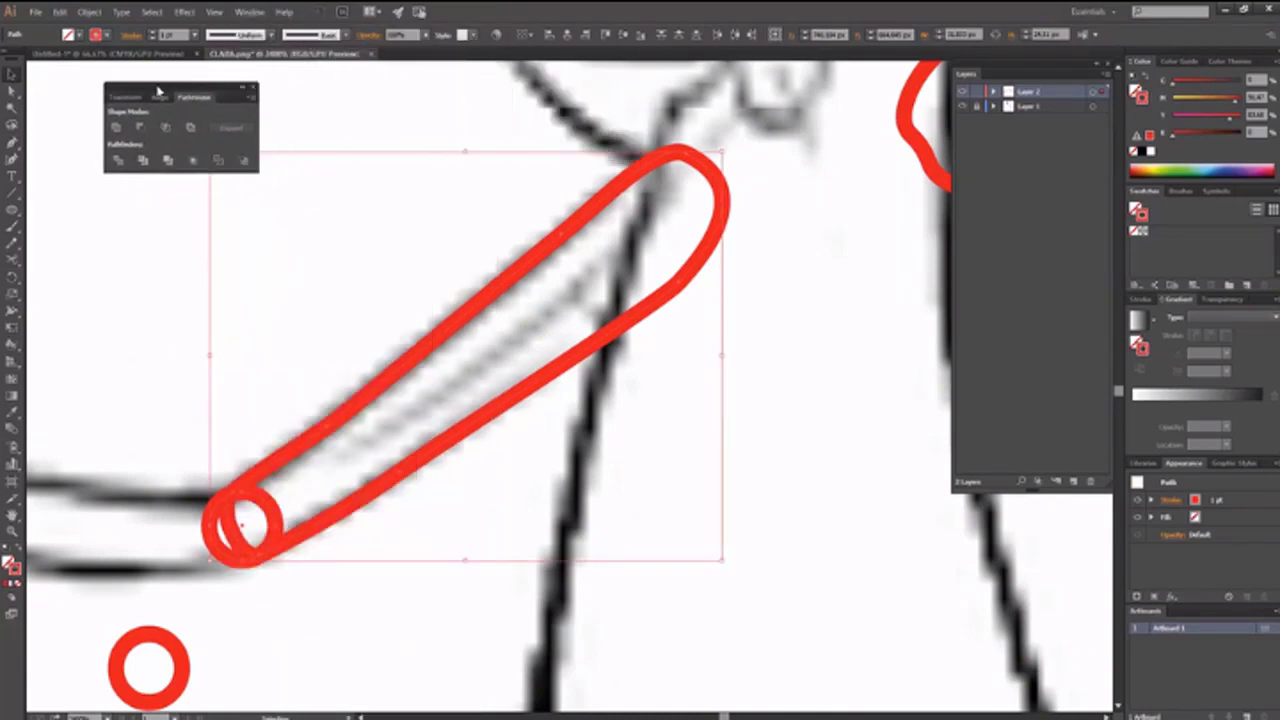
click(116, 128)
click(580, 631)
Remove the redundant anchor point where the upper edge of the united arm meets the elbow curve
drag(459, 576, 823, 543)
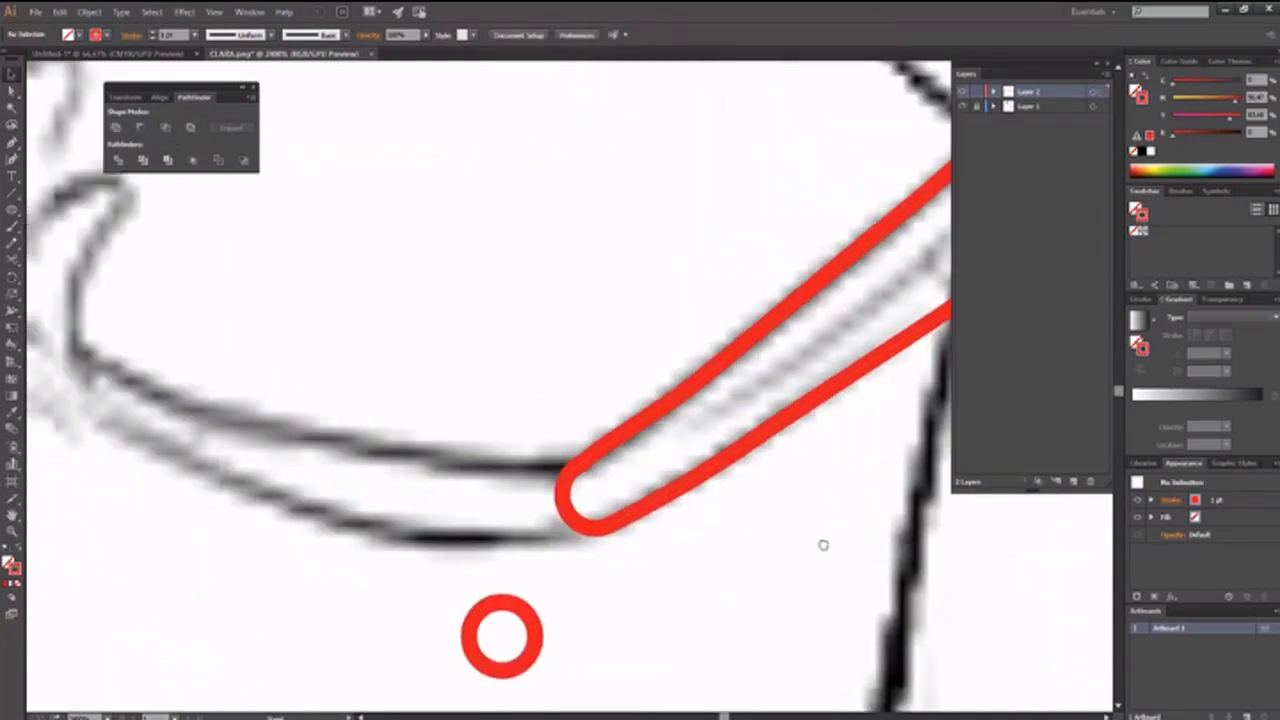
drag(699, 474, 578, 520)
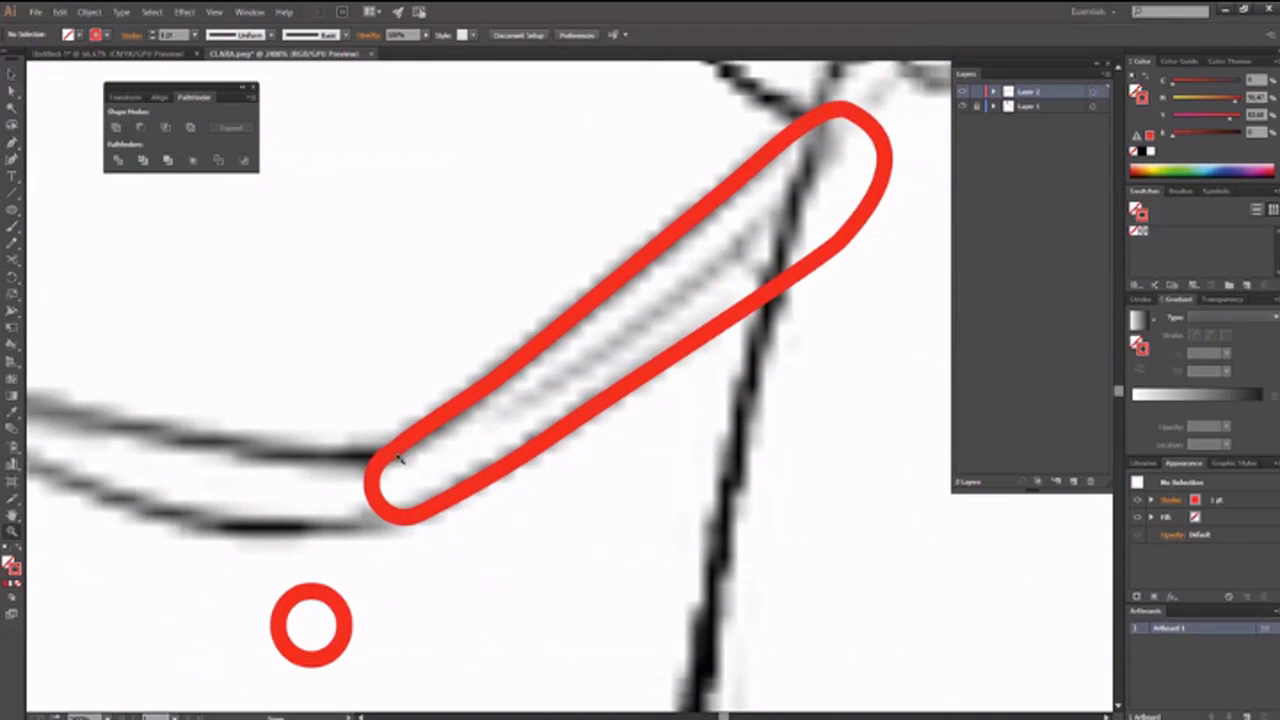
scroll(401, 461, up, 4)
key(a)
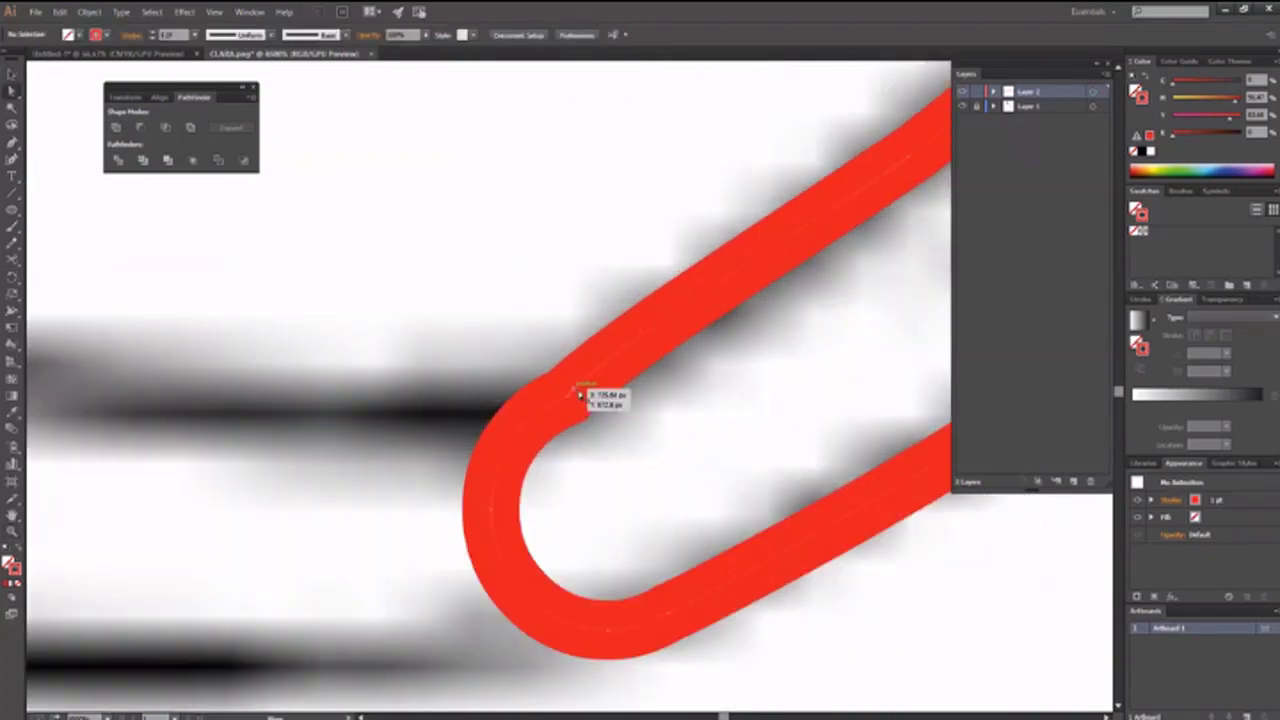
click(578, 393)
scroll(581, 395, up, 2)
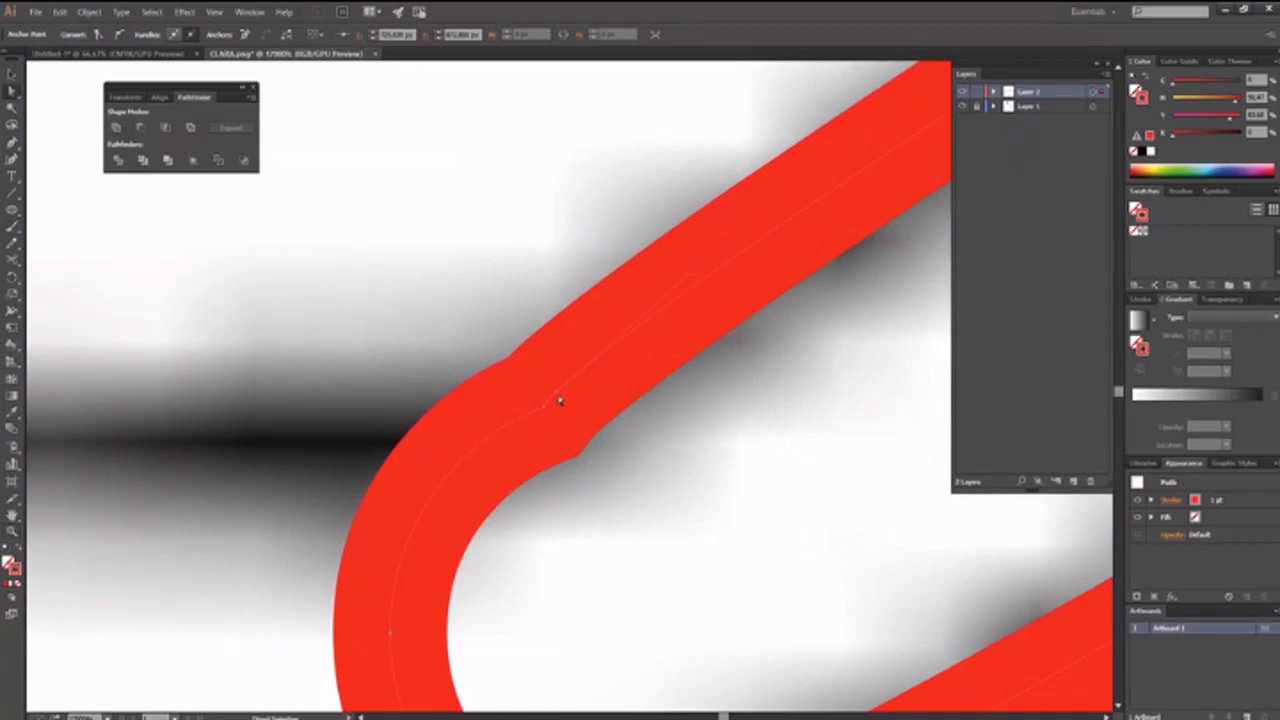
click(548, 417)
click(547, 415)
mouse_move(580, 400)
mouse_down()
mouse_move(563, 394)
mouse_move(575, 410)
mouse_up()
click(245, 34)
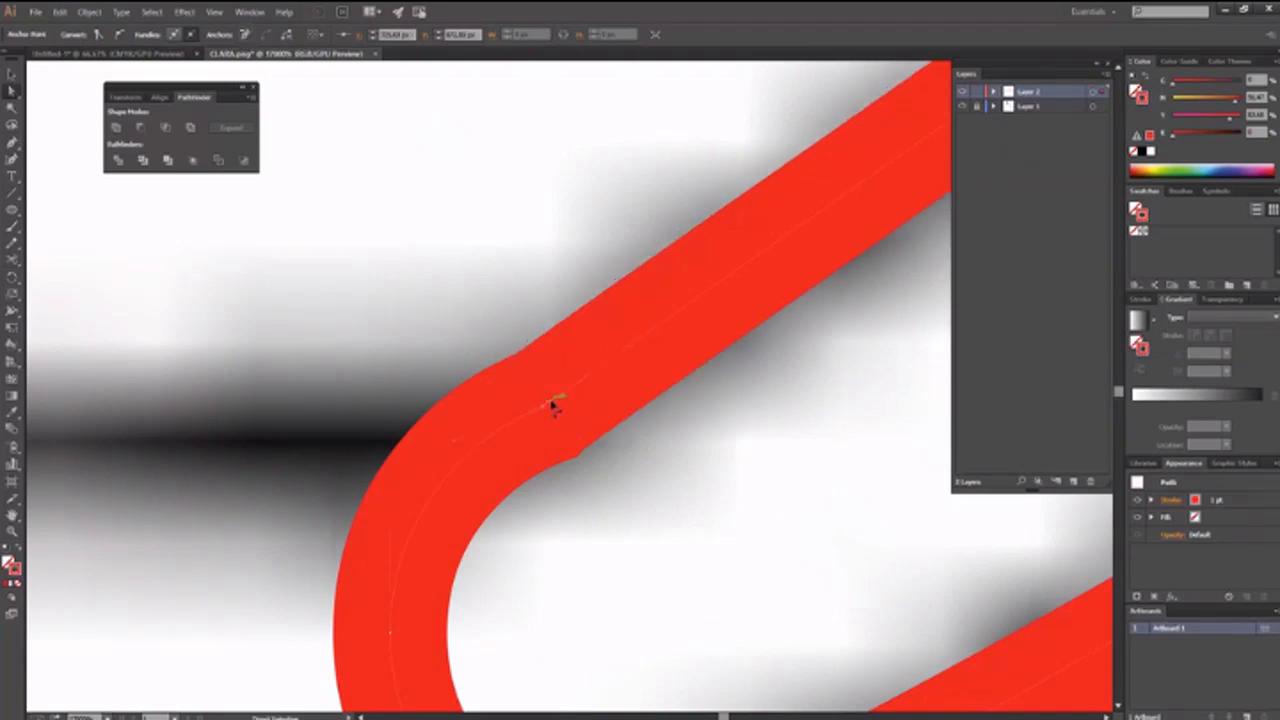
key(z)
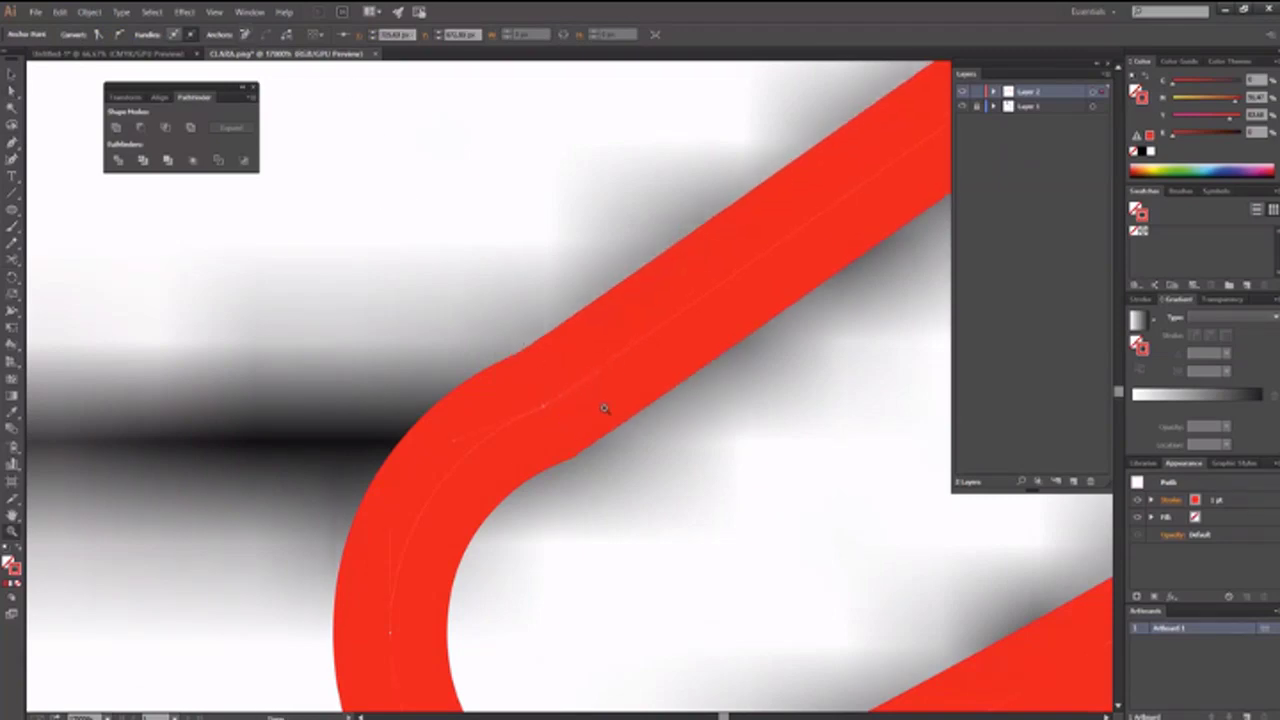
Move the spare circle from below the arm onto the elbow end of the united upper arm
alt+click(626, 409)
alt+click(626, 409)
alt+click(628, 407)
alt+click(626, 405)
alt+click(545, 396)
alt+click(591, 468)
alt+click(591, 432)
alt+click(591, 432)
key(v)
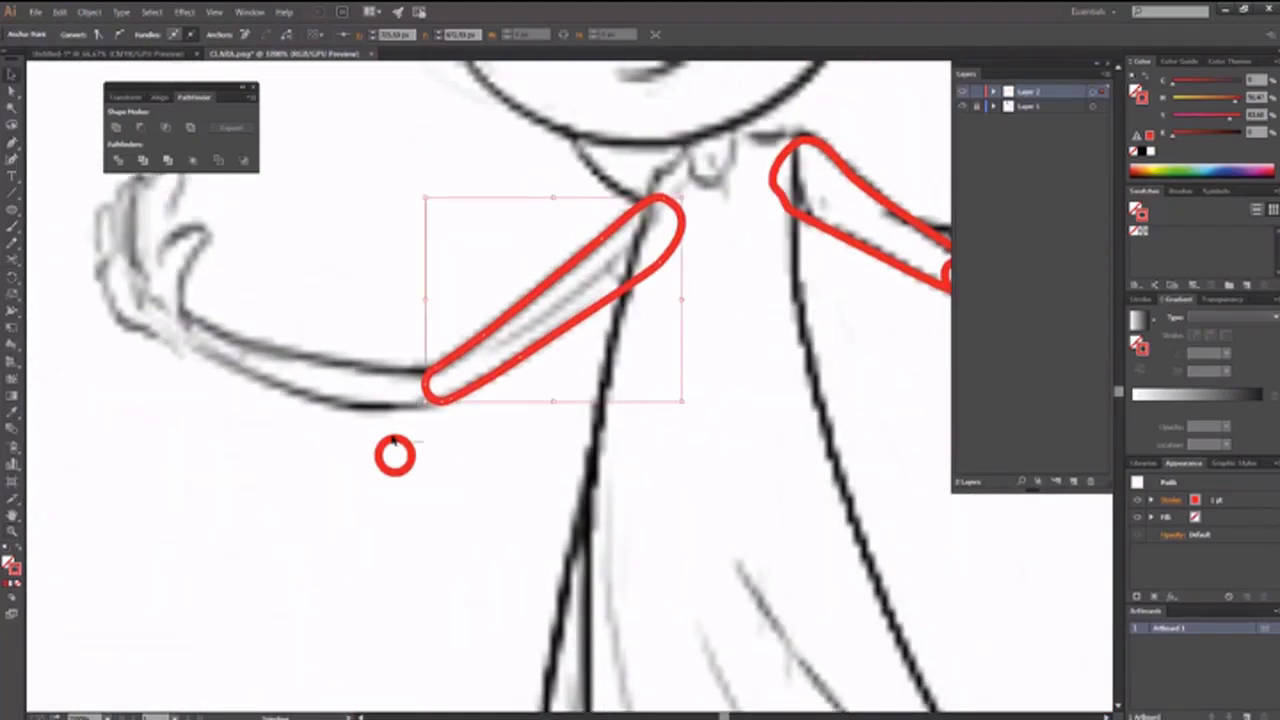
click(400, 482)
click(410, 460)
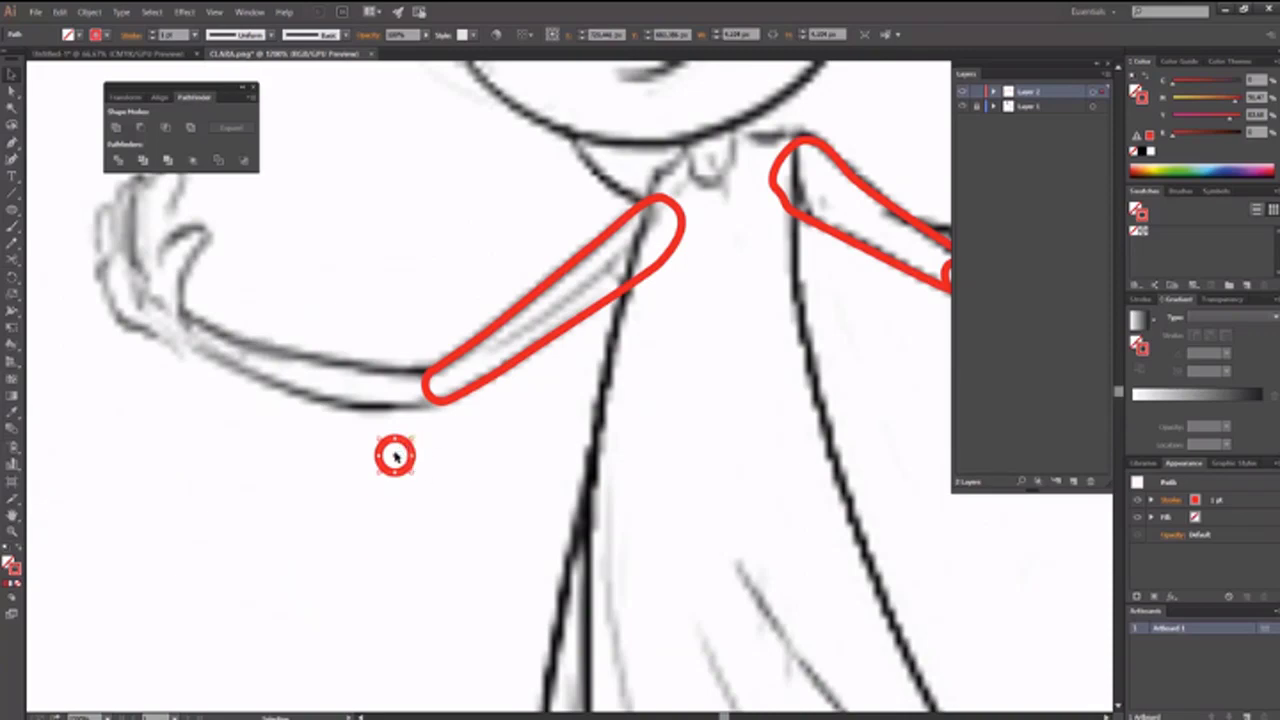
drag(397, 456, 443, 381)
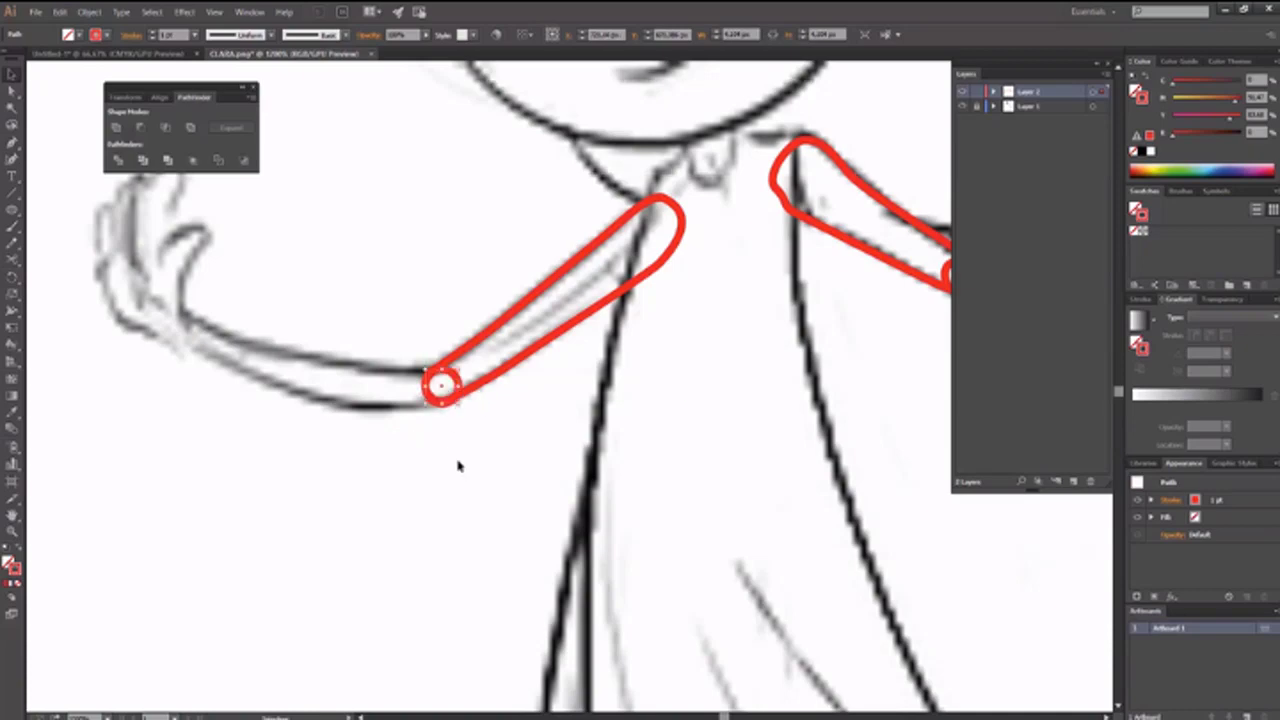
click(457, 463)
Trace the forearm from the wrist to the elbow circle and back as a closed Pen tool shape with a rounded wrist end
scroll(443, 423, up, 3)
drag(283, 576, 96, 714)
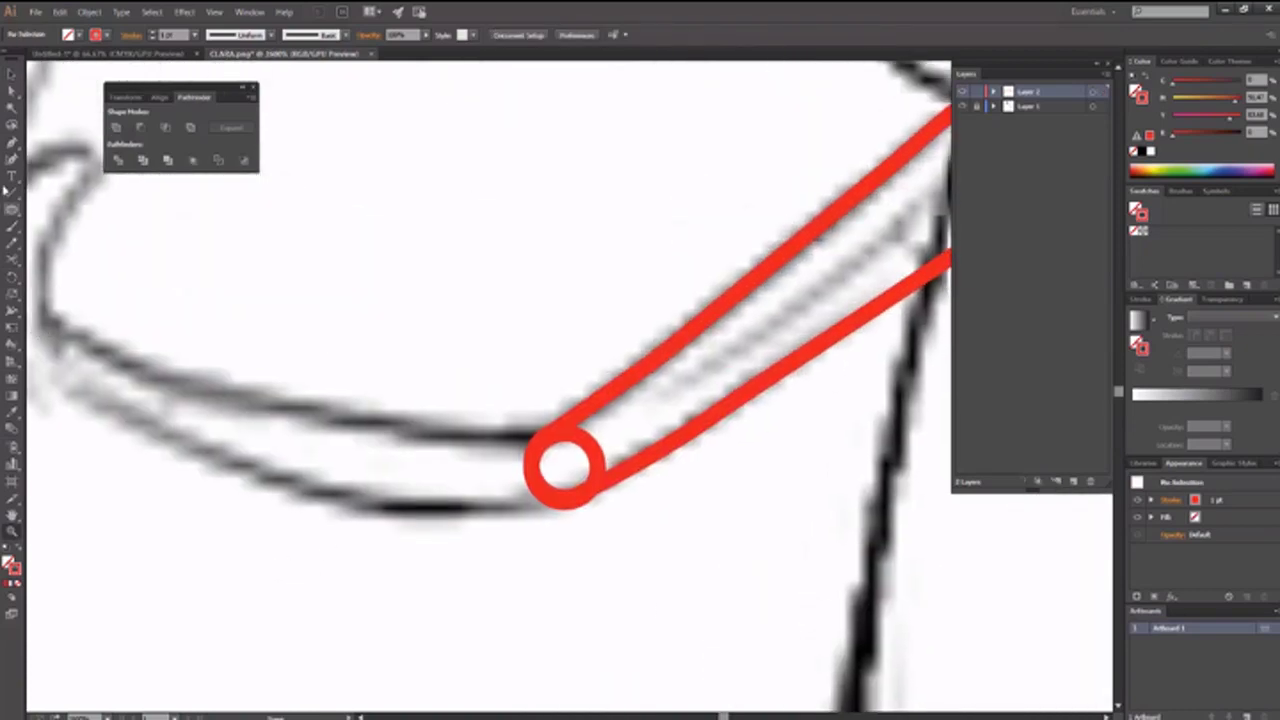
click(11, 145)
drag(158, 318, 294, 337)
drag(173, 318, 188, 333)
drag(328, 393, 496, 437)
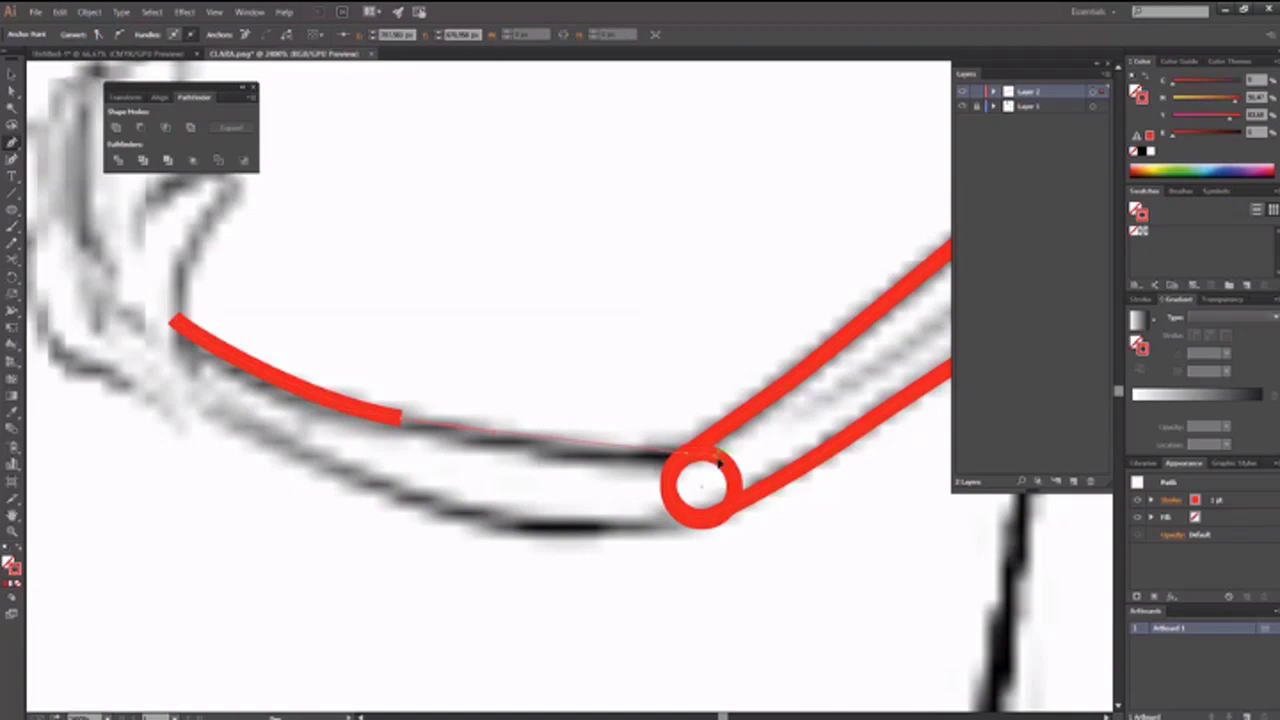
mouse_move(705, 460)
mouse_down()
mouse_move(705, 522)
mouse_move(510, 542)
mouse_up()
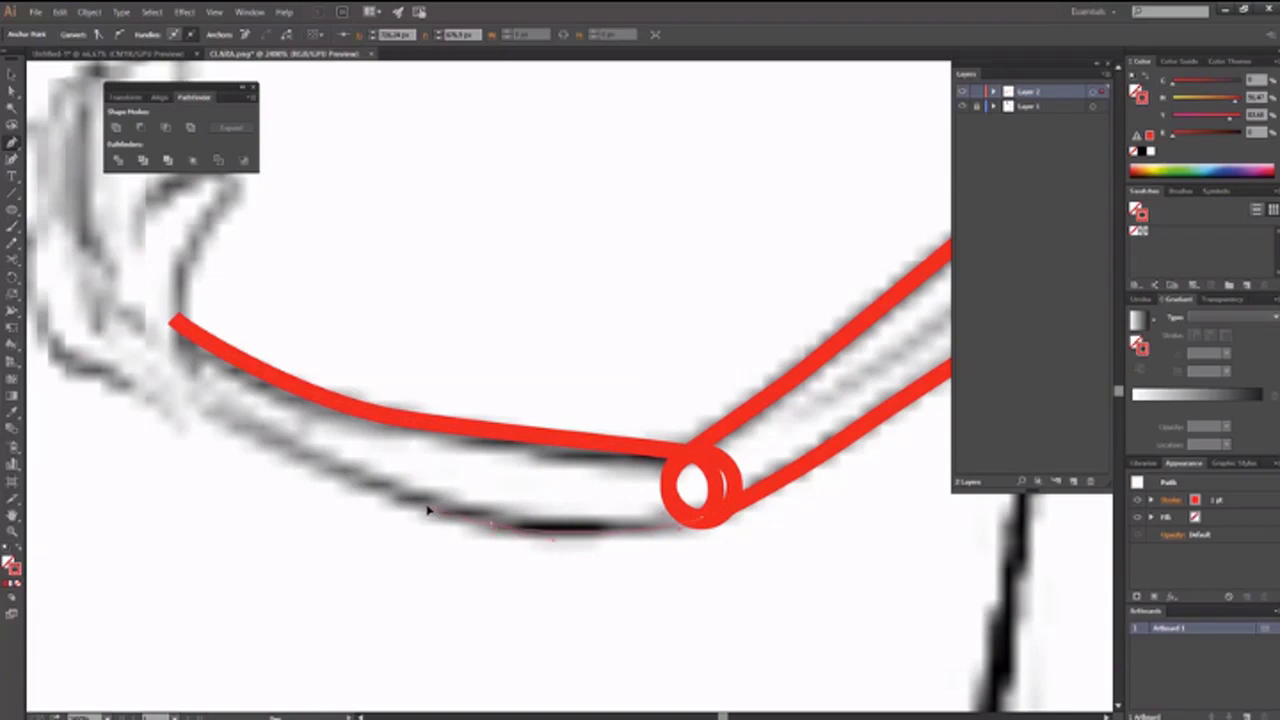
mouse_move(415, 505)
mouse_down()
mouse_move(177, 394)
mouse_move(88, 327)
mouse_up()
mouse_move(171, 319)
mouse_down()
mouse_move(214, 343)
mouse_move(206, 350)
mouse_up()
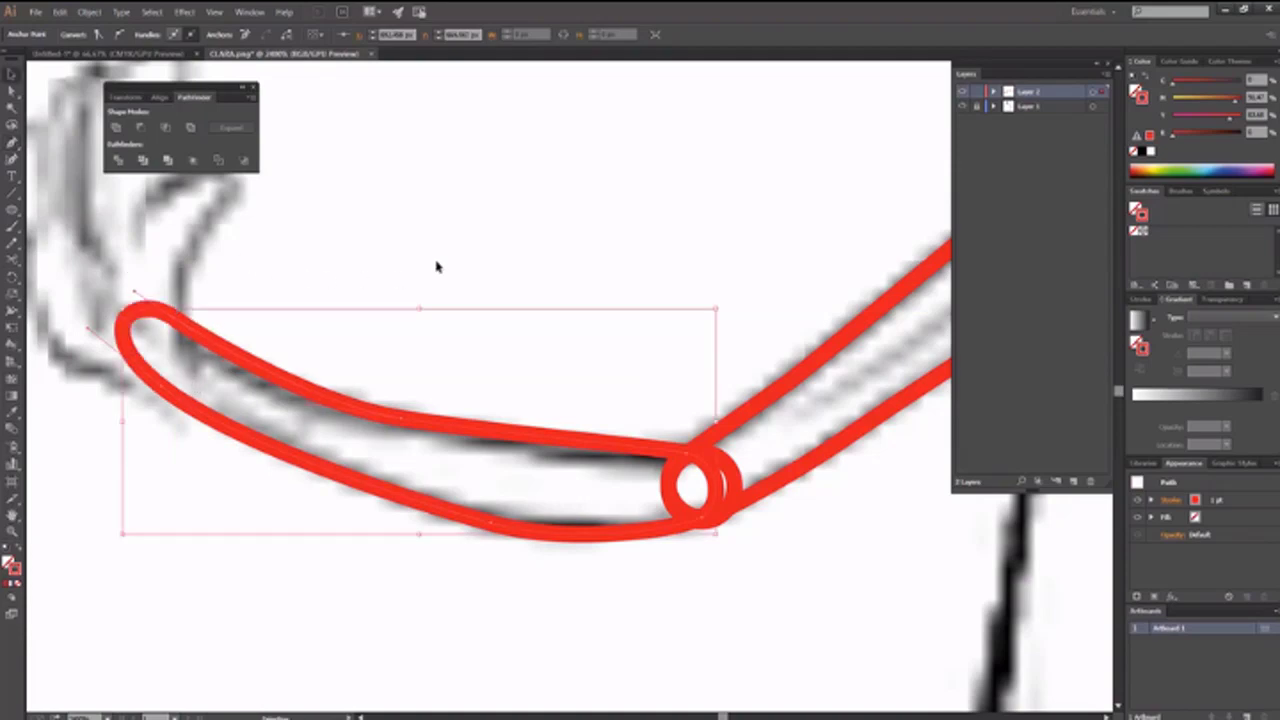
Move the forearm's lower elbow anchor point outward so the forearm outline follows the elbow circle
key(z)
click(523, 520)
click(560, 495)
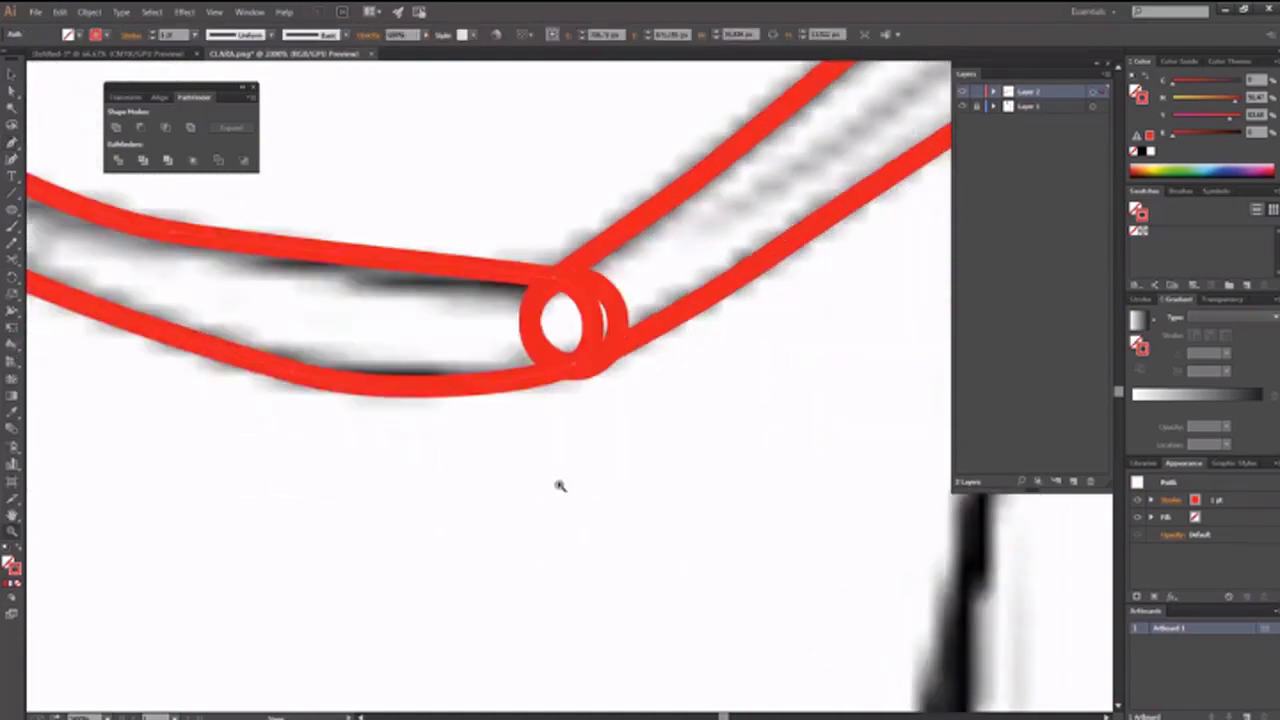
scroll(560, 486, down, 3)
click(588, 186)
key(a)
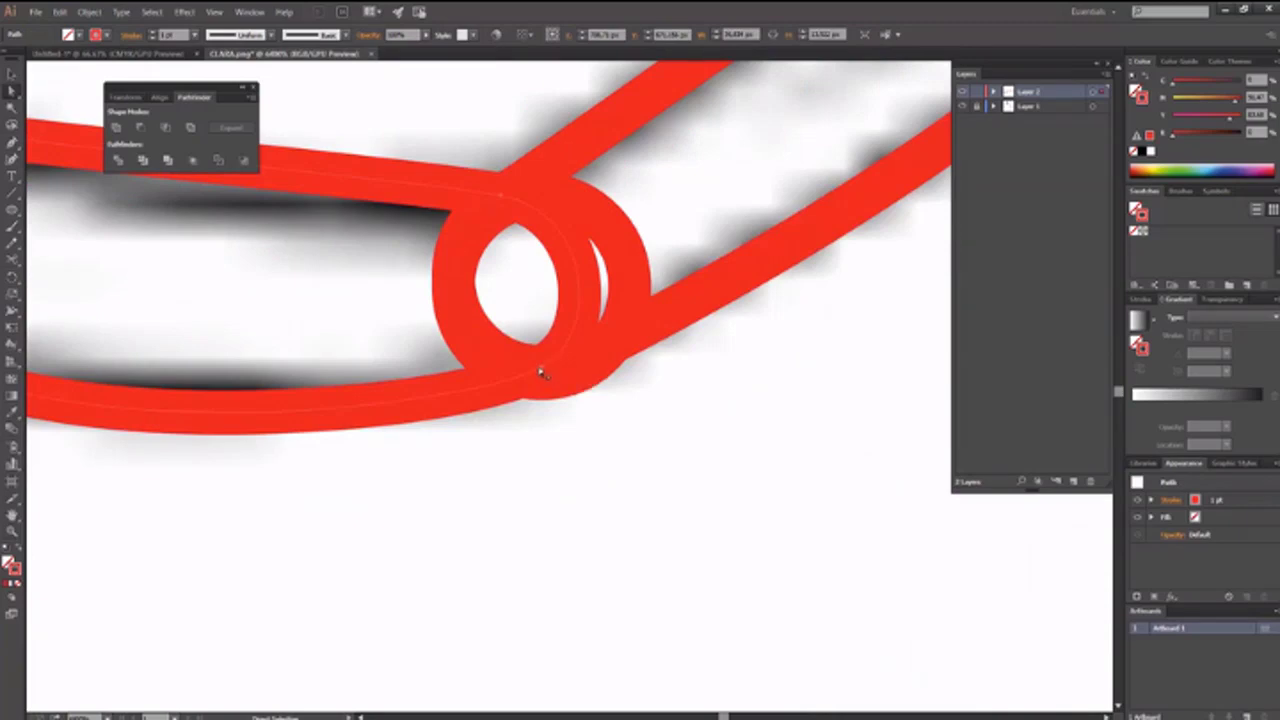
click(541, 373)
drag(541, 373, 590, 368)
key(ctrl+shift+a)
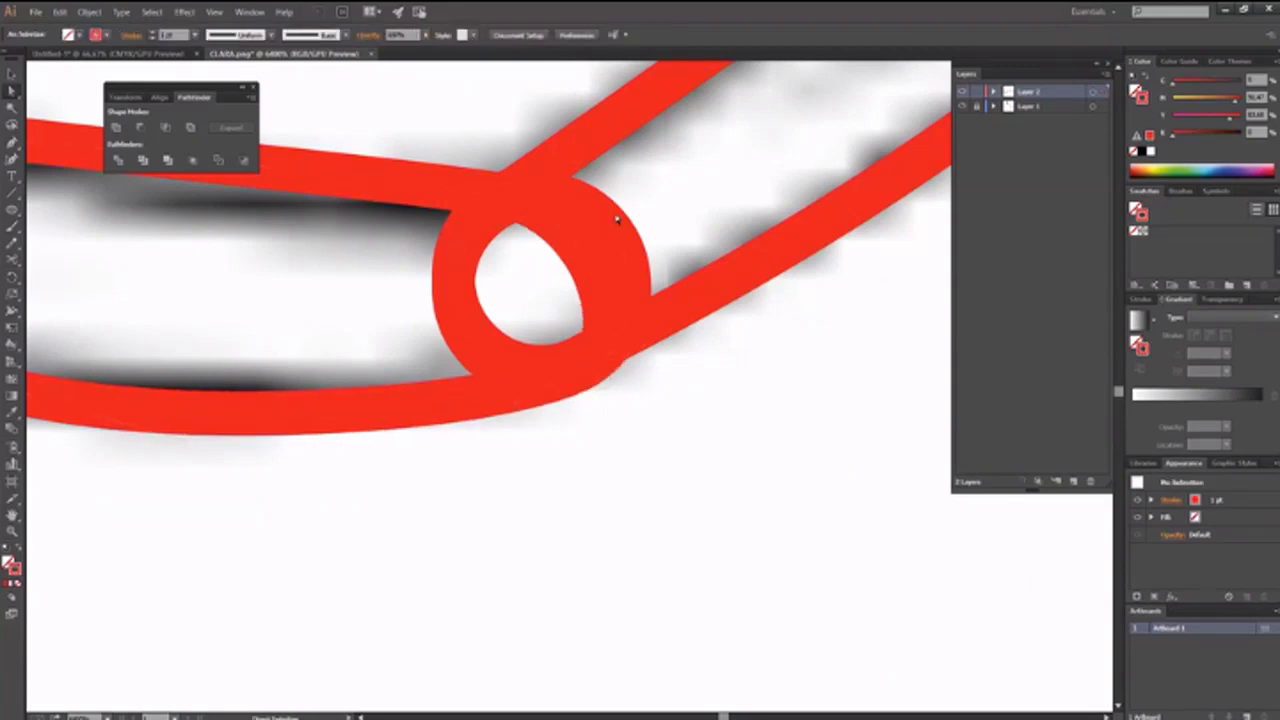
Select the traced forearm together with its elbow circle and merge them with the Pathfinder's Unite mode
key(ctrl+minus)
click(449, 428)
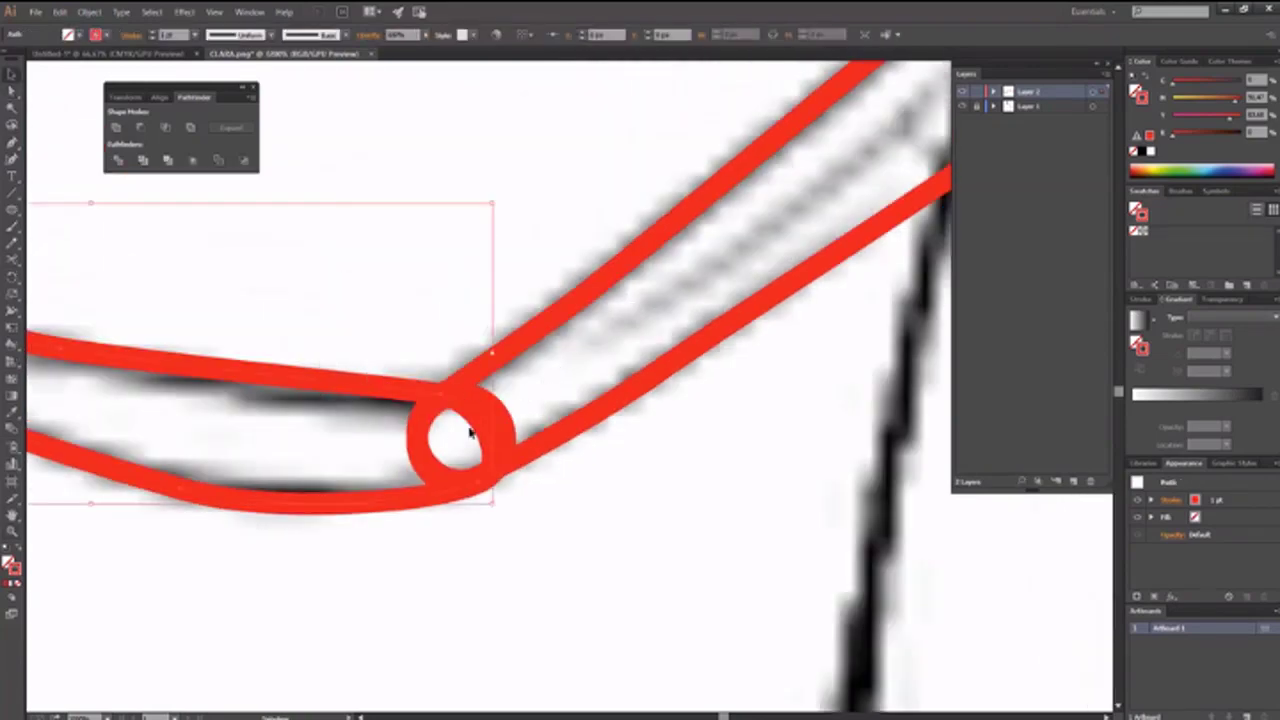
shift+click(509, 428)
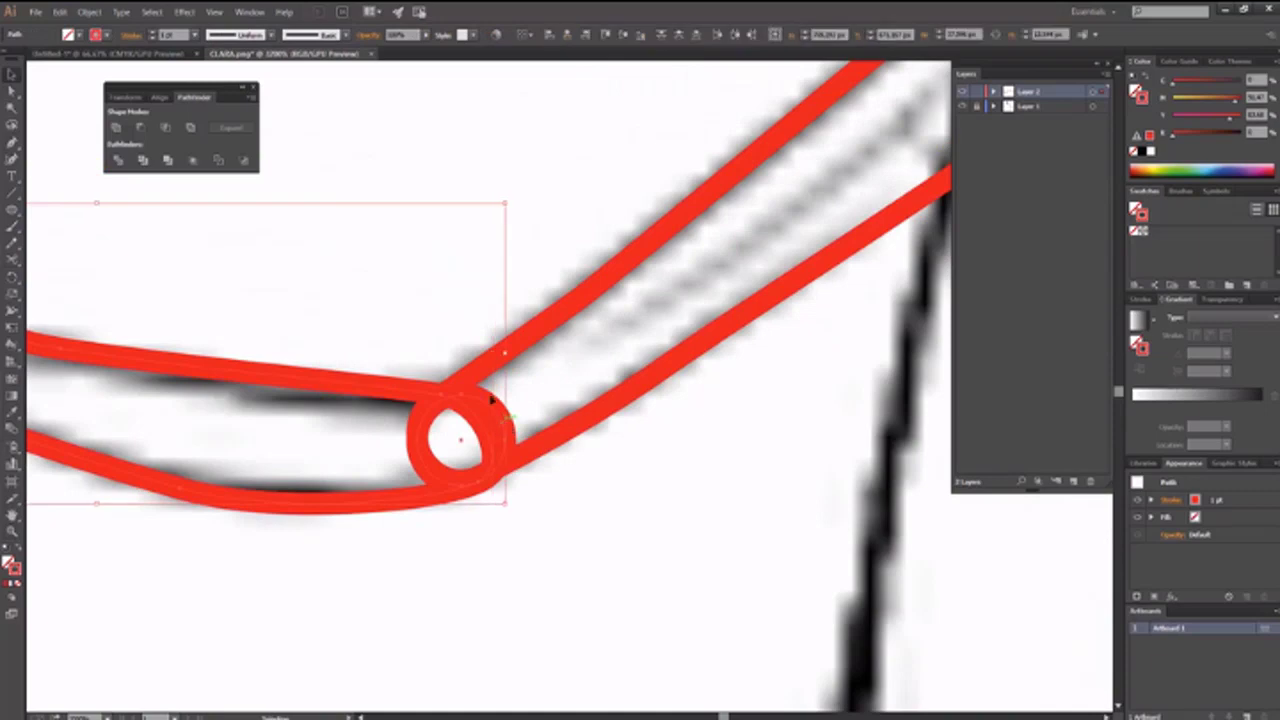
click(116, 128)
click(503, 194)
Pull the united forearm up off the elbow to check its rounded joint, and undo the move
key(ctrl+minus)
key(ctrl+minus)
scroll(531, 529, up, 3)
drag(451, 457, 418, 367)
click(589, 394)
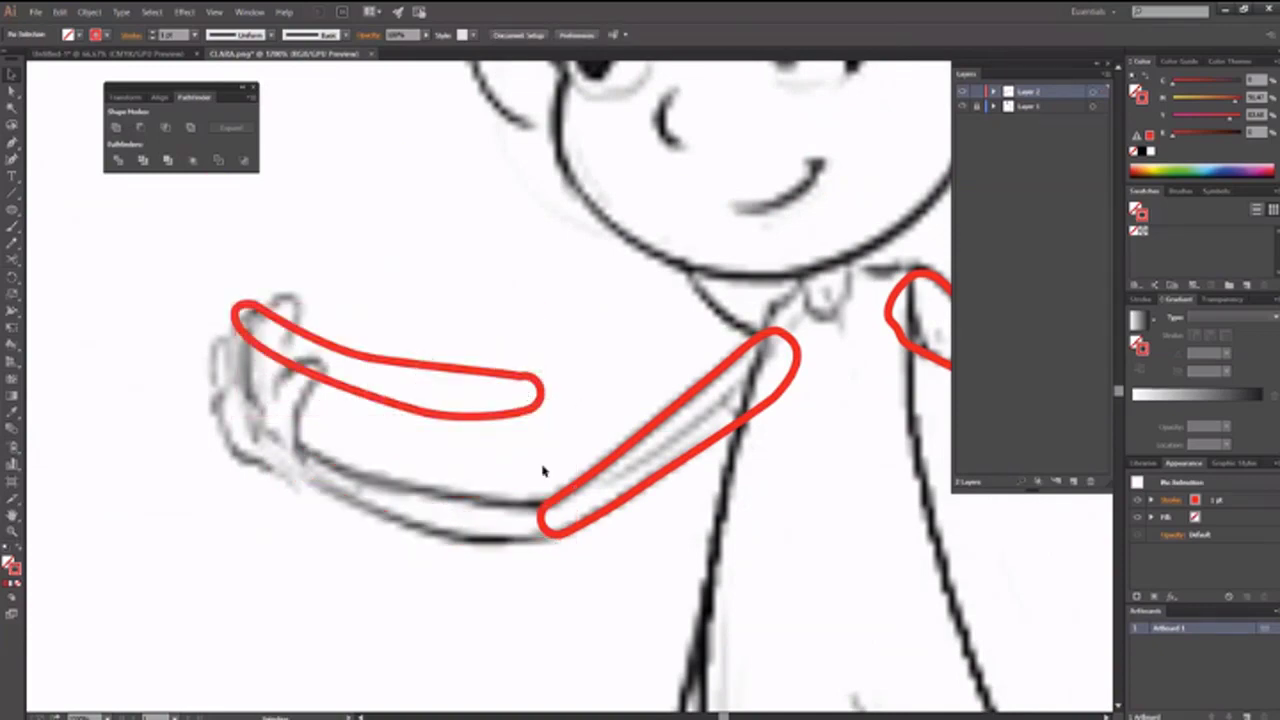
key(ctrl+z)
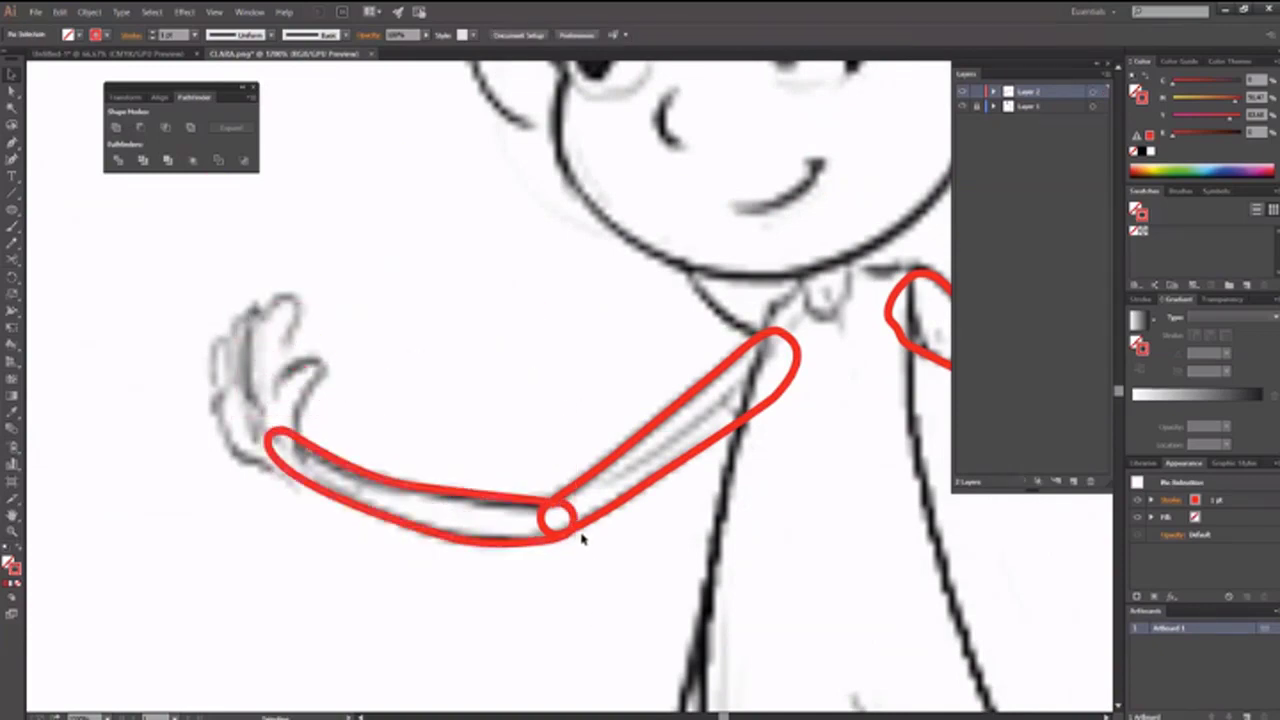
Create a new layer above the traced arms and name it "braco D"
scroll(561, 553, down, 6)
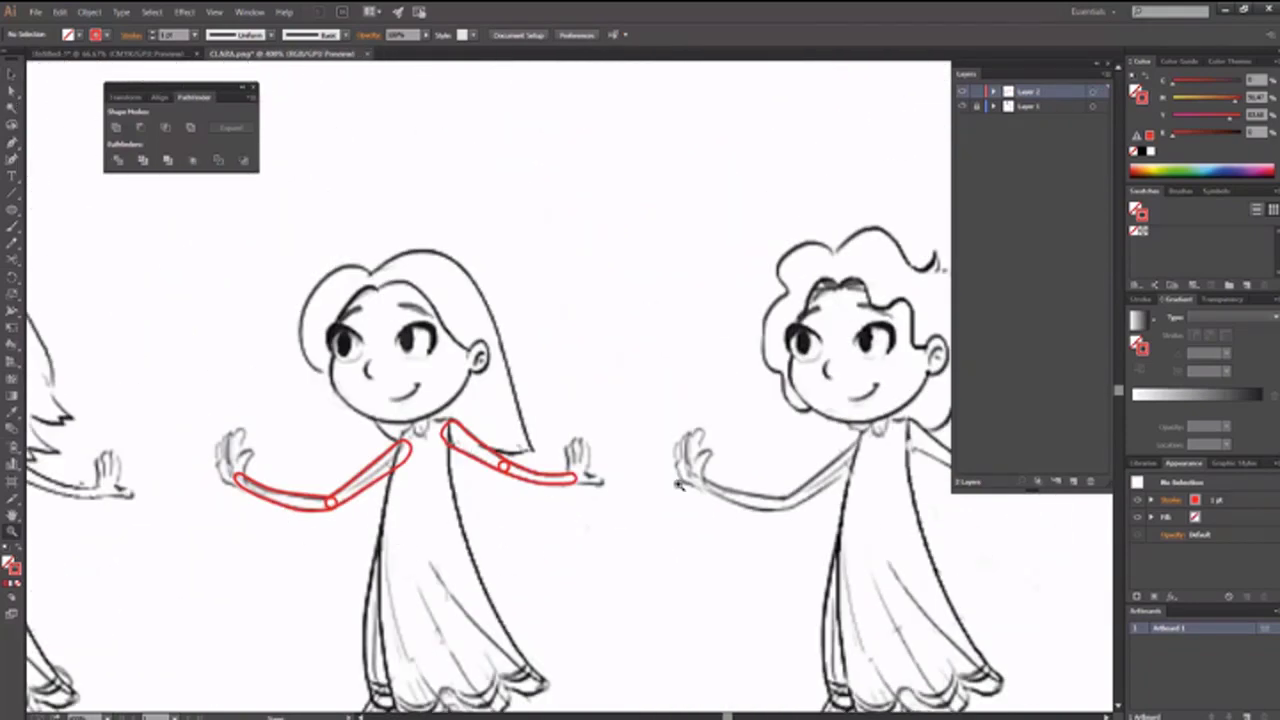
click(974, 262)
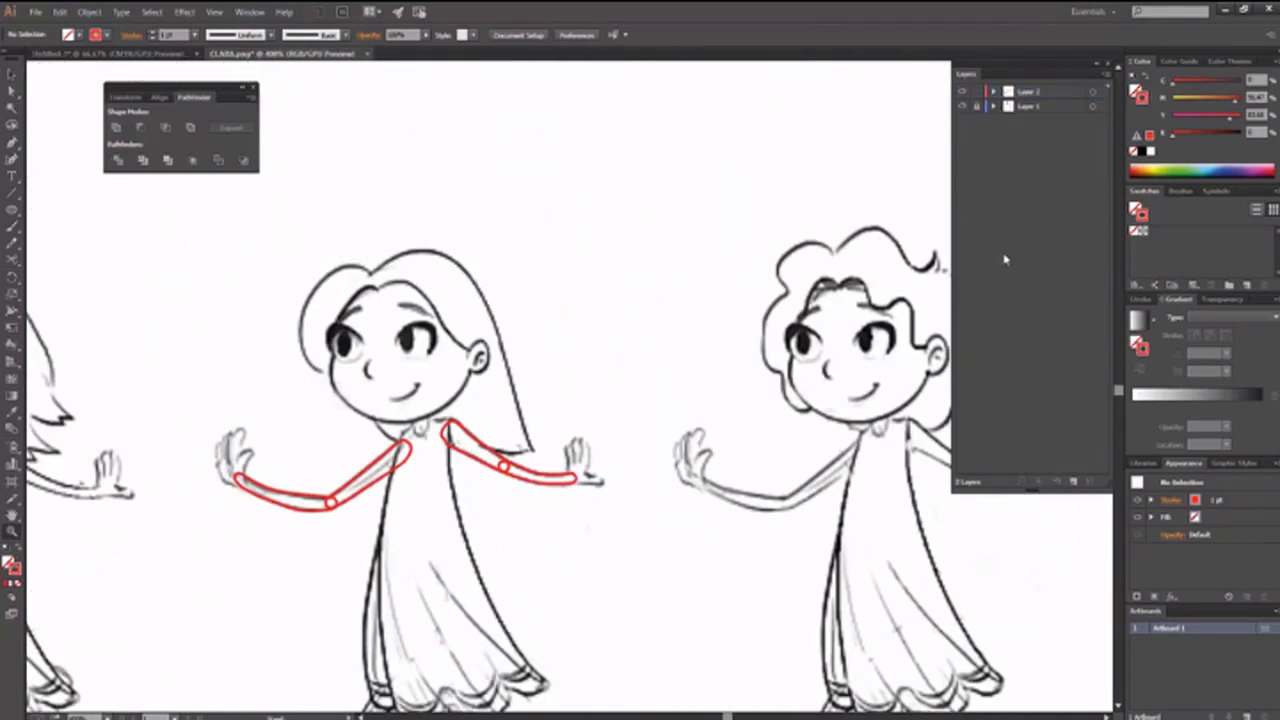
click(1073, 481)
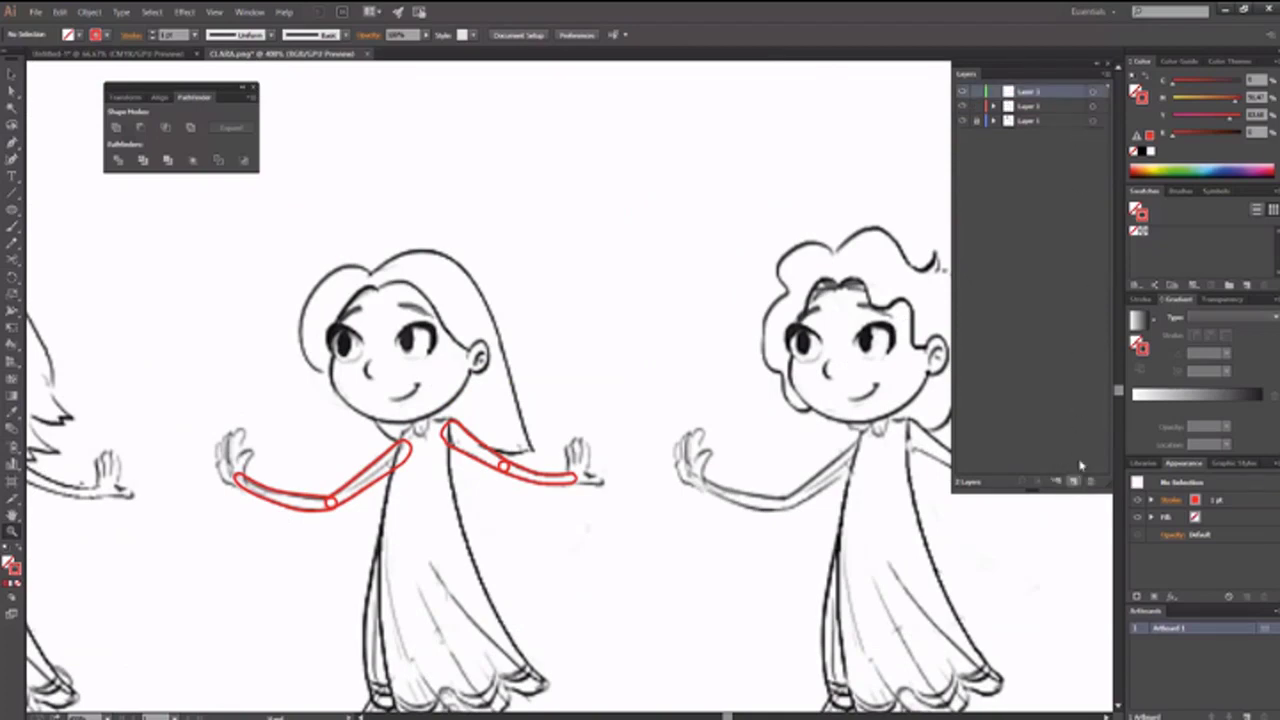
double_click(1030, 92)
key(Return)
Cut the upper arm beneath the long hair from Layer 2 and paste it in place on the braco D layer
key(v)
click(475, 449)
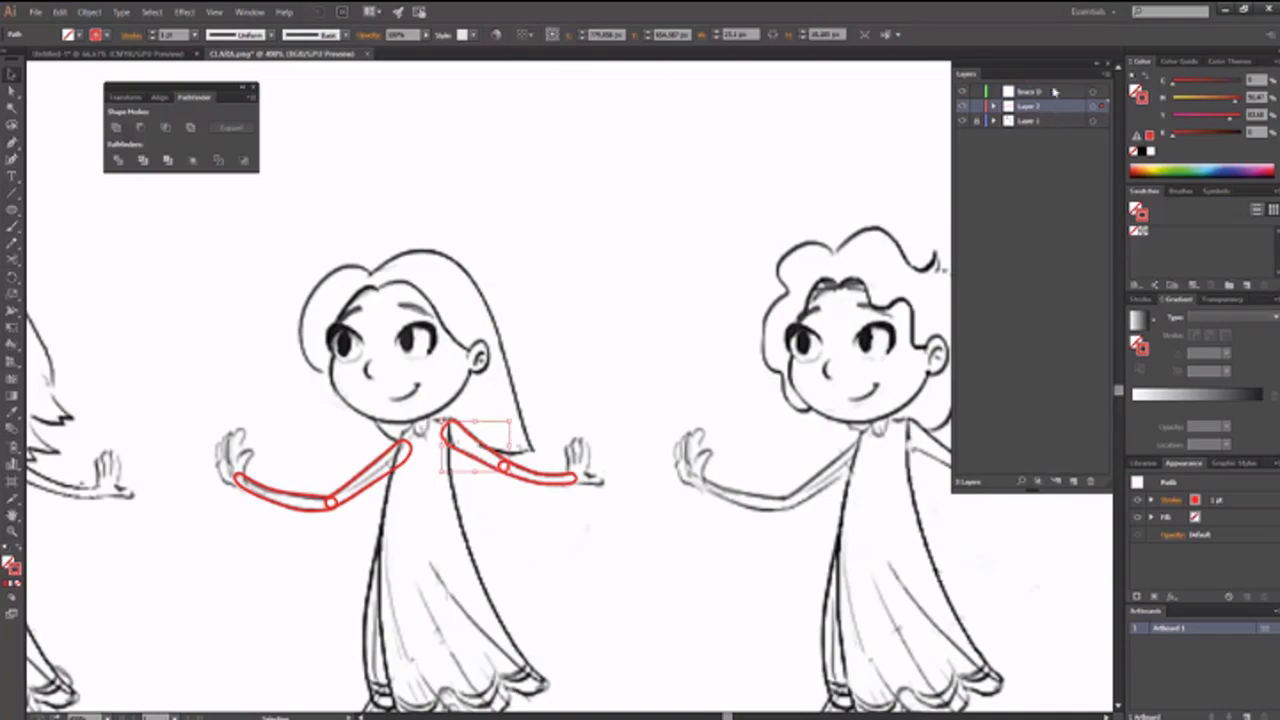
key(Delete)
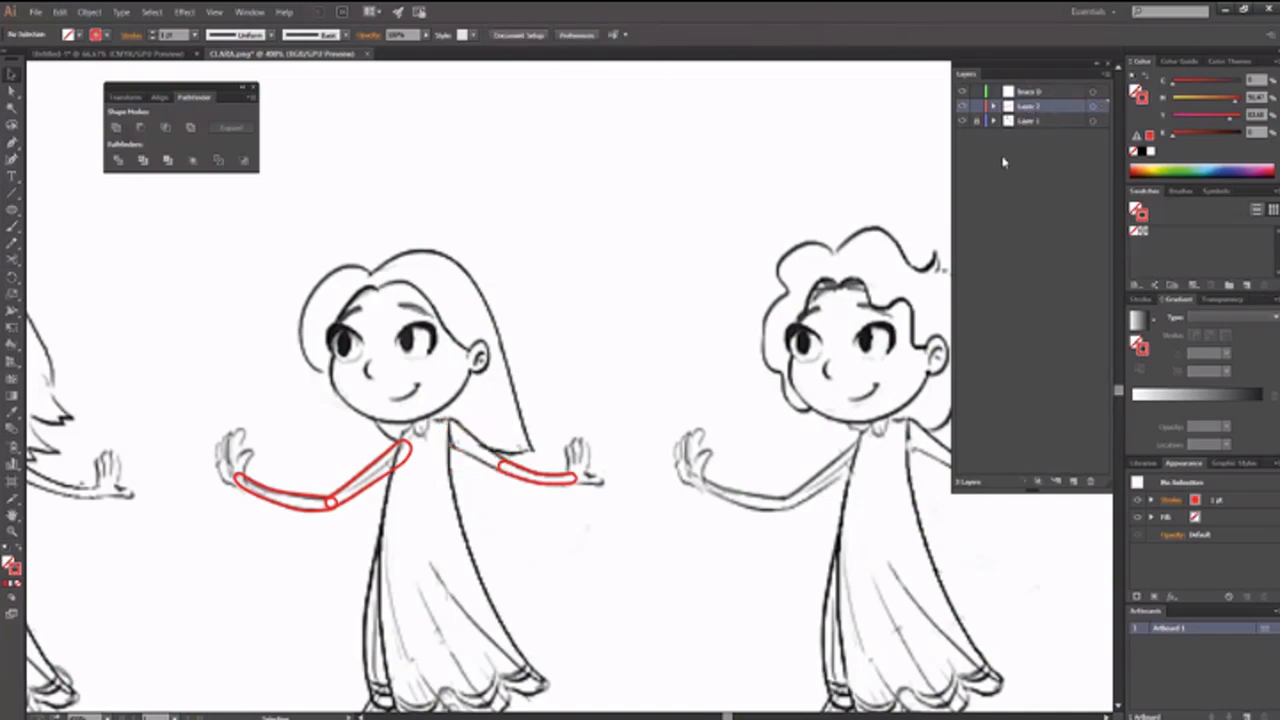
click(1033, 93)
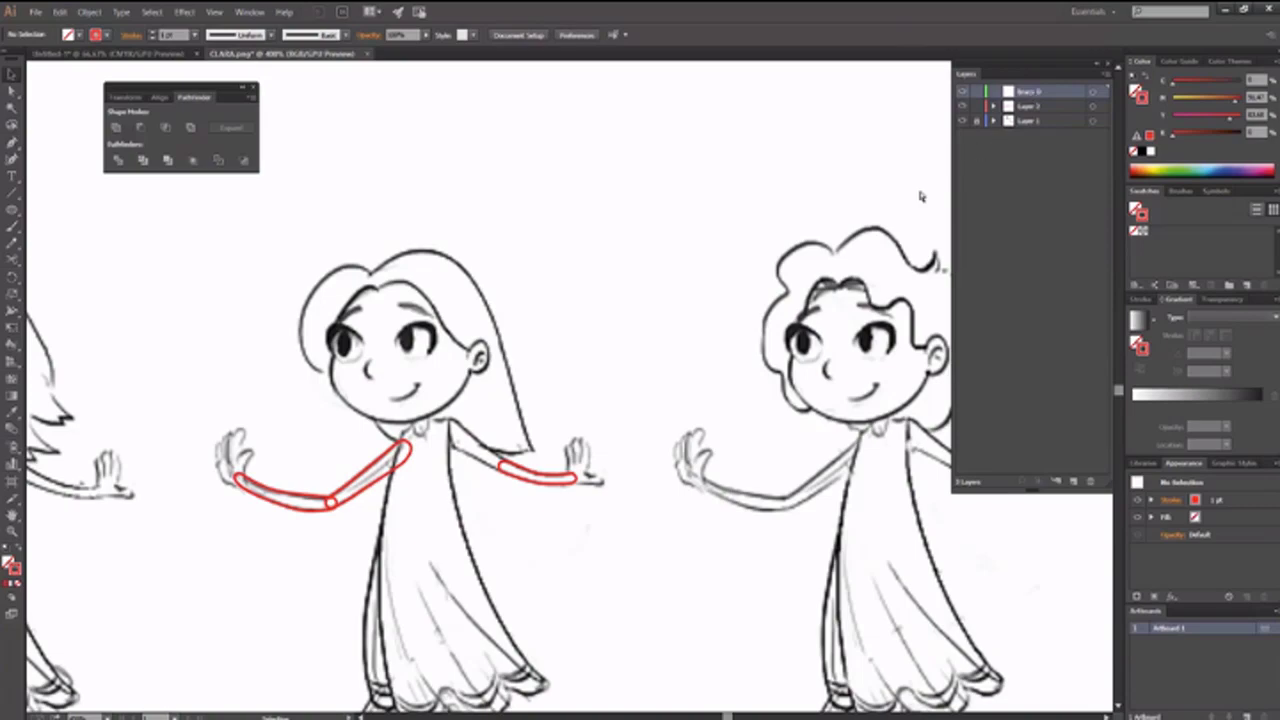
key(ctrl+f)
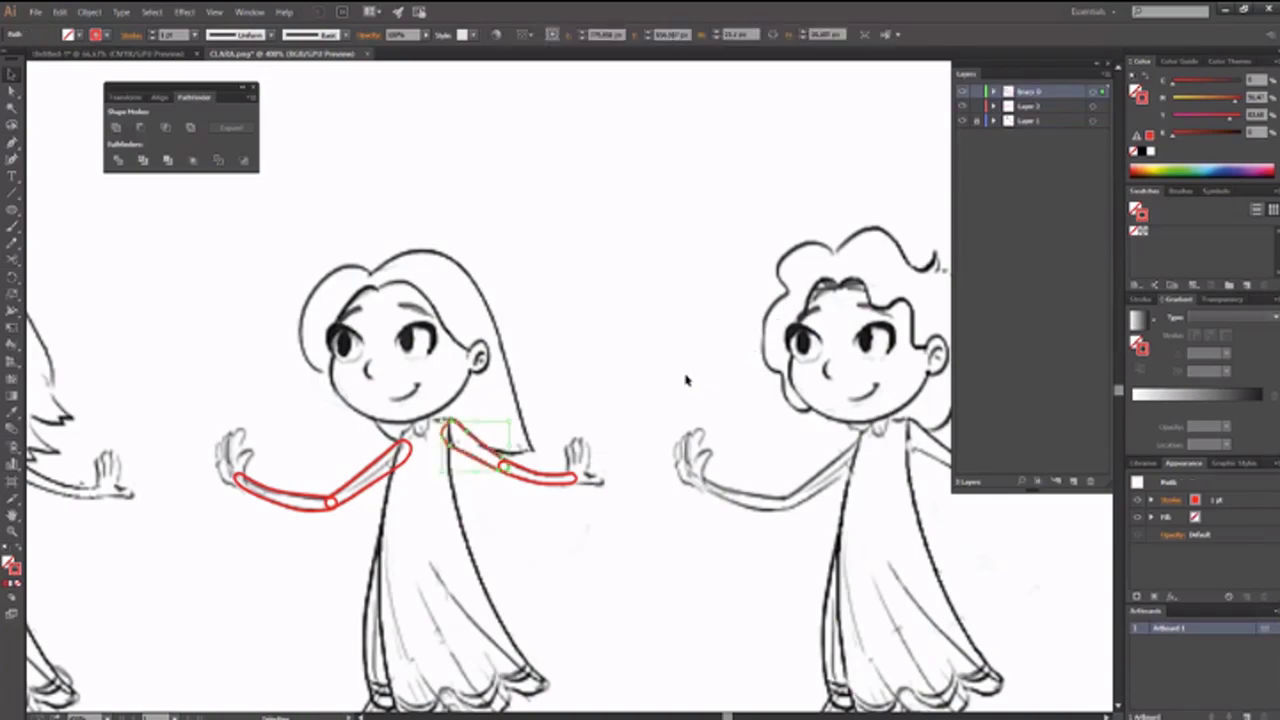
click(686, 380)
Create another layer directly below braco D and name it "anteBraco_D"
click(546, 489)
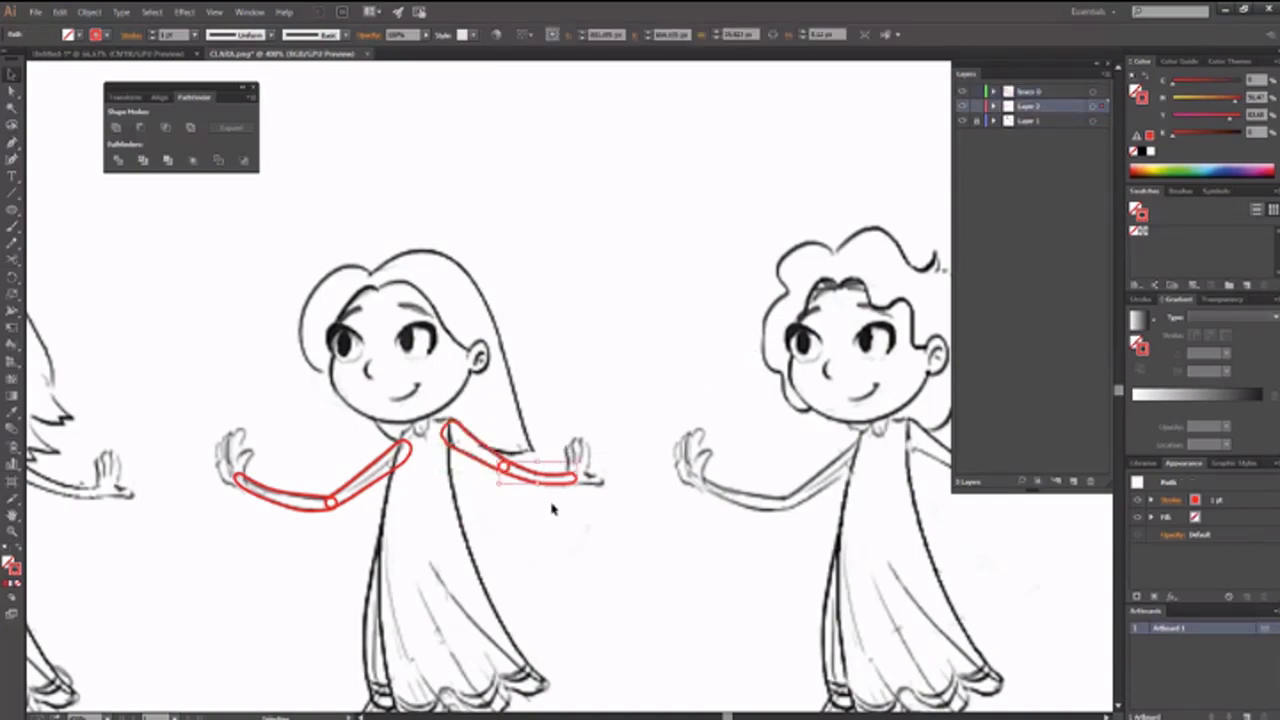
click(1073, 481)
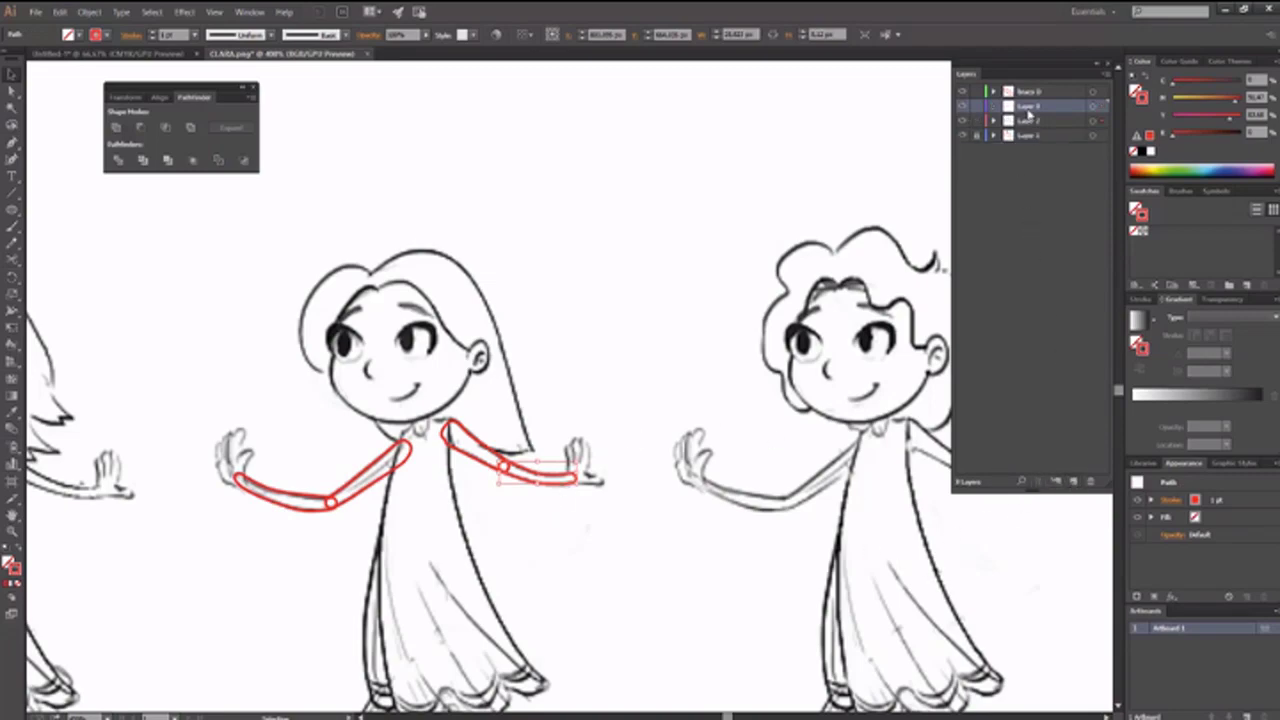
double_click(1028, 108)
text(AnteBraco_D)
key(Return)
Cut the matching forearm from Layer 2 and paste it in place on the anteBraco_D layer
click(531, 388)
click(530, 470)
click(543, 509)
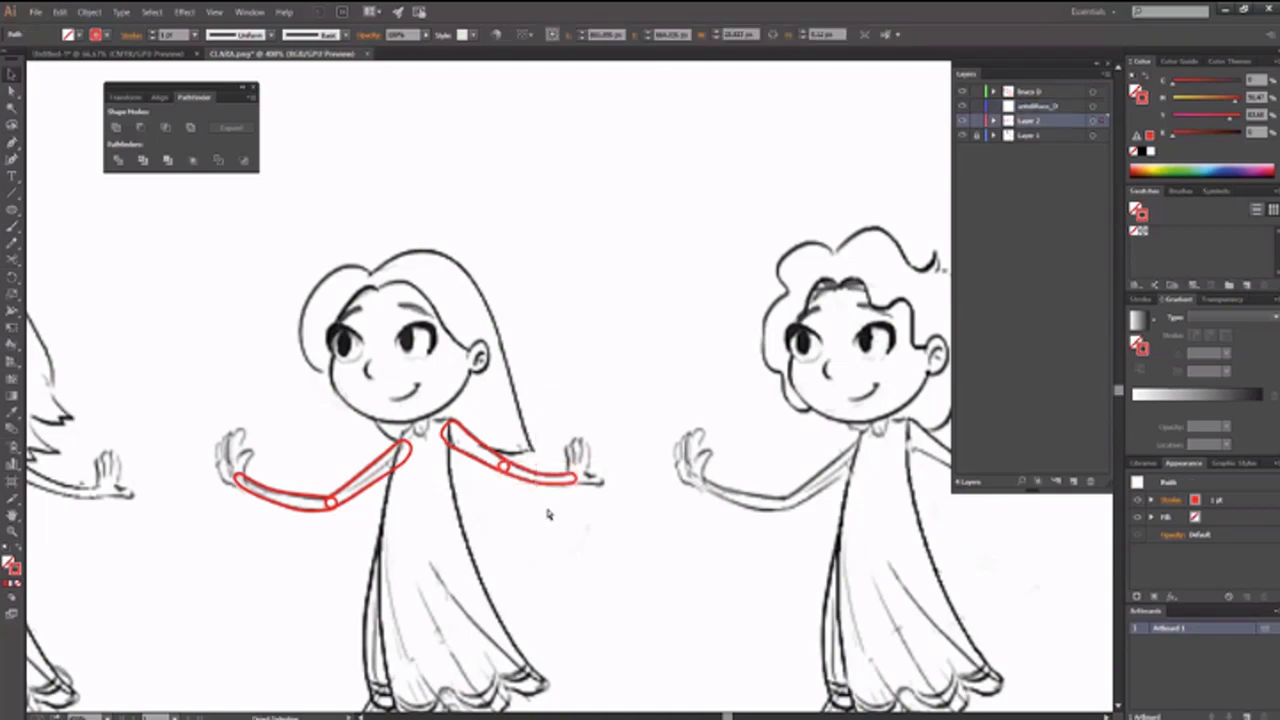
key(ctrl+x)
click(1036, 107)
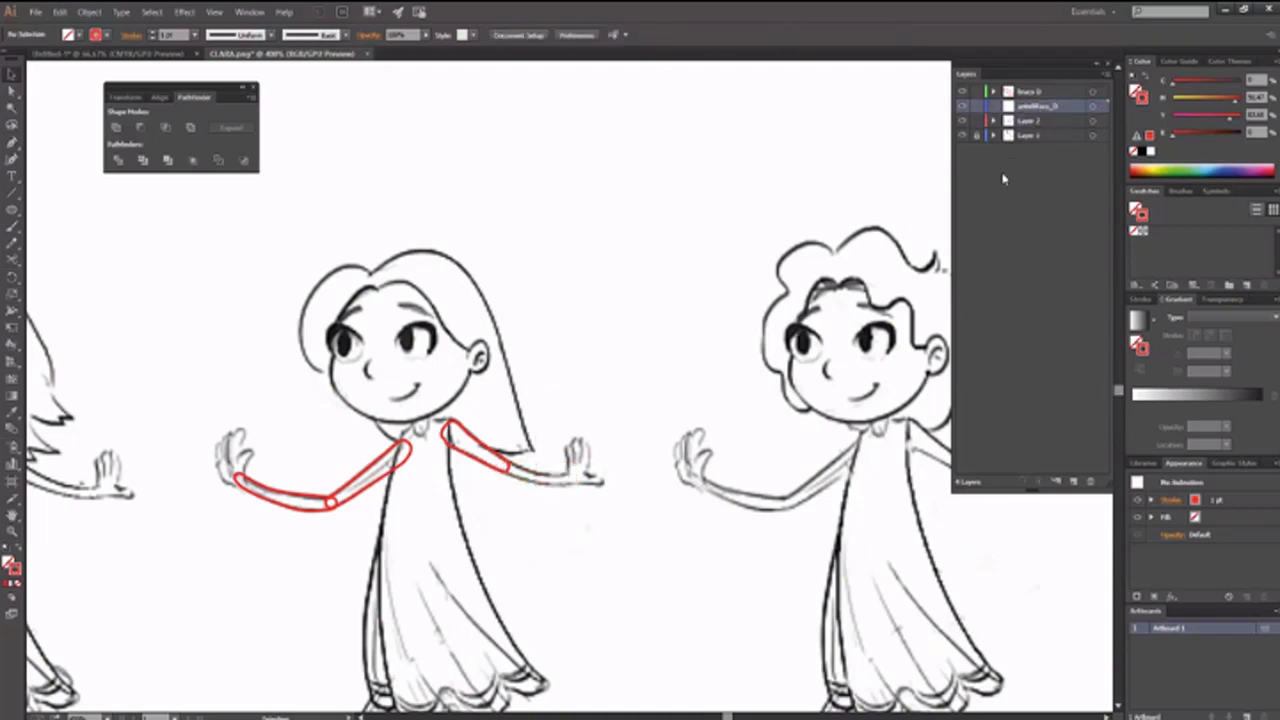
key(ctrl+f)
Hide Layer 2 to view only the arm pieces placed on their own layers over the sketch
click(962, 137)
click(660, 341)
key(z)
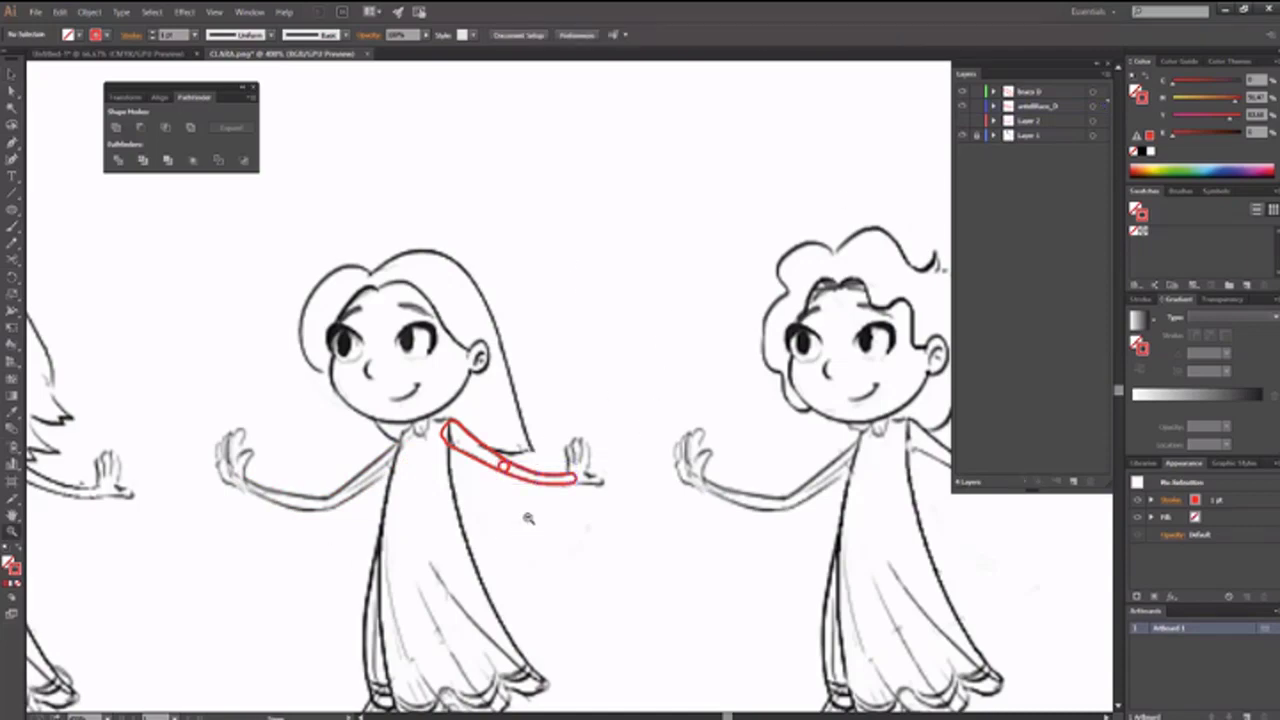
alt+click(531, 527)
key(v)
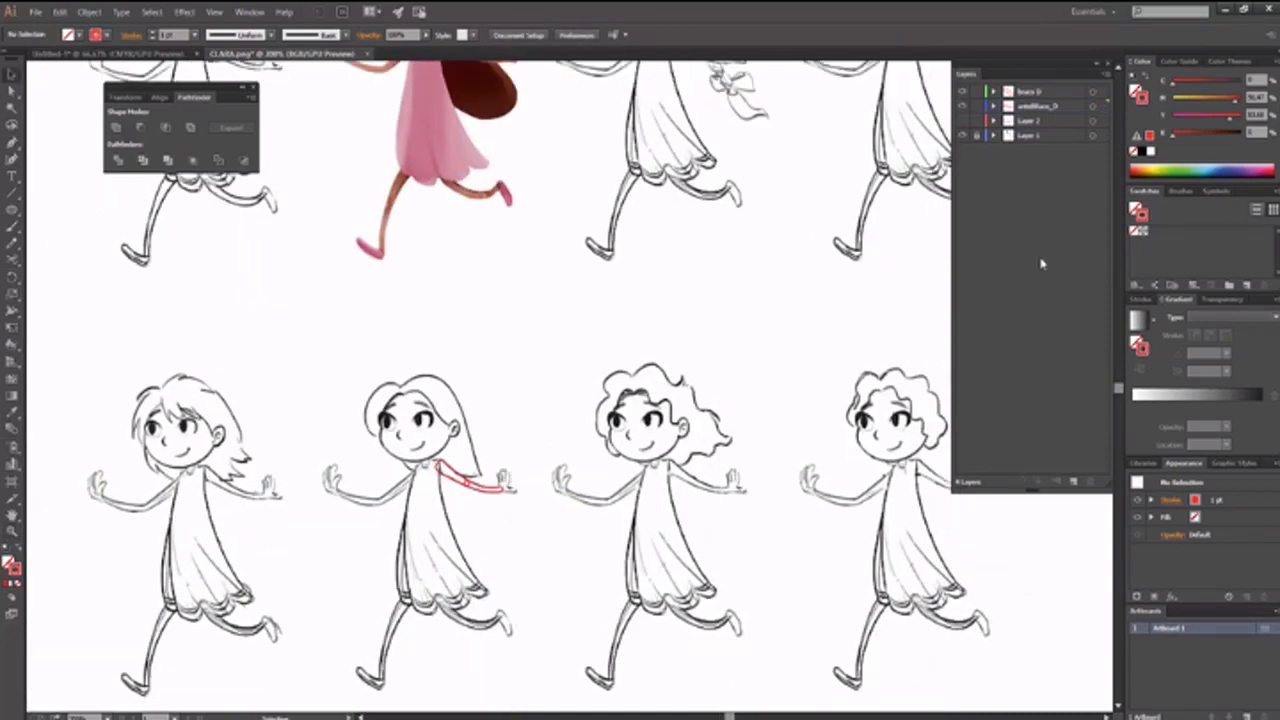
Open the Clara .ai file with the finished coloured character from the recent files
click(35, 12)
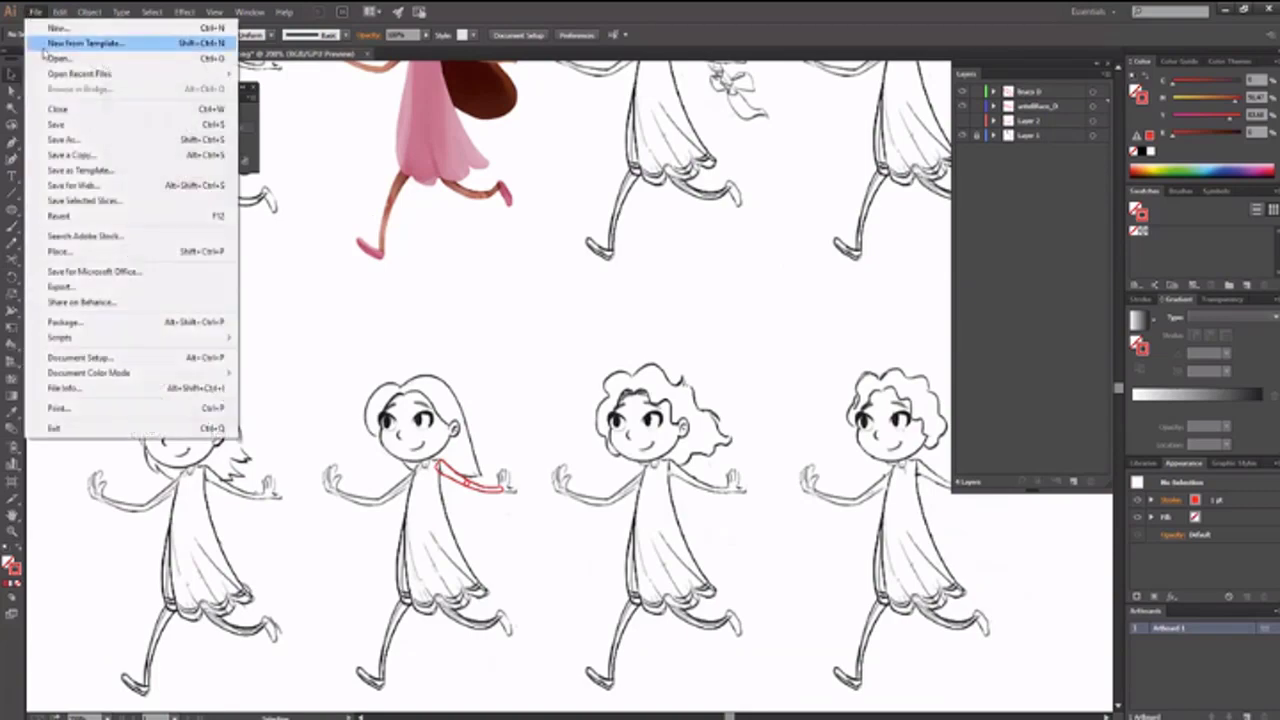
mouse_move(98, 78)
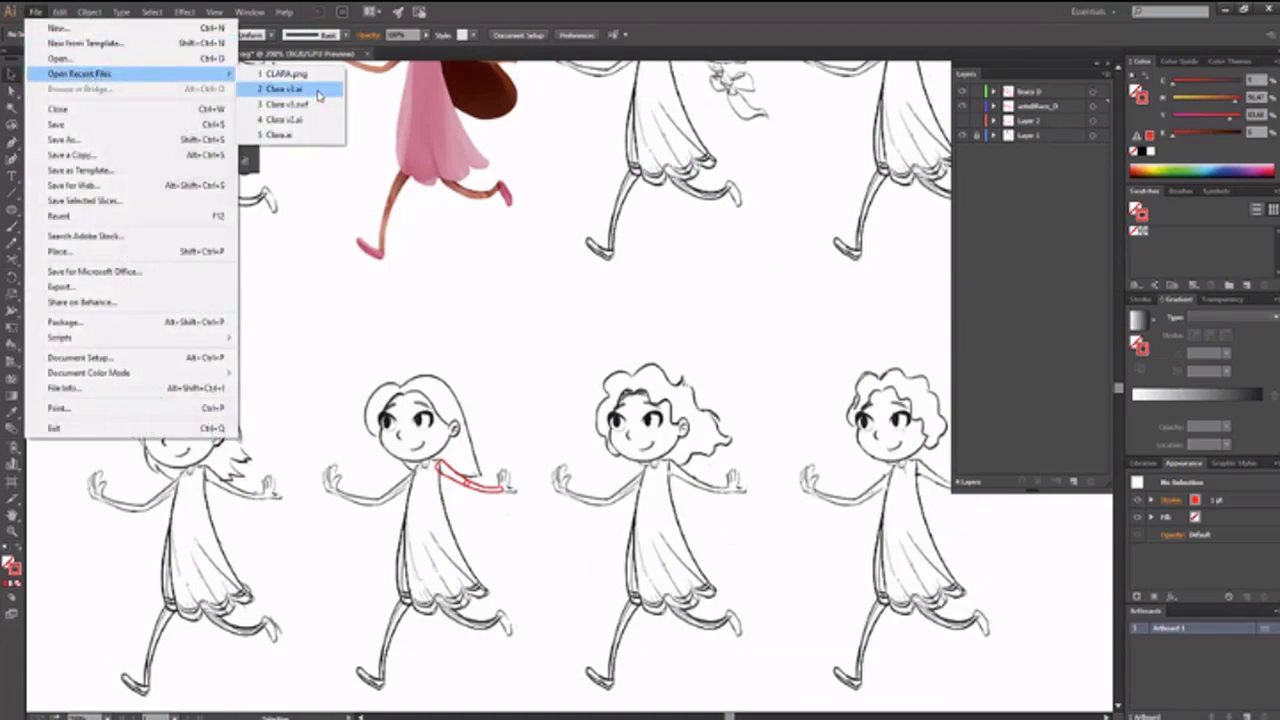
click(285, 134)
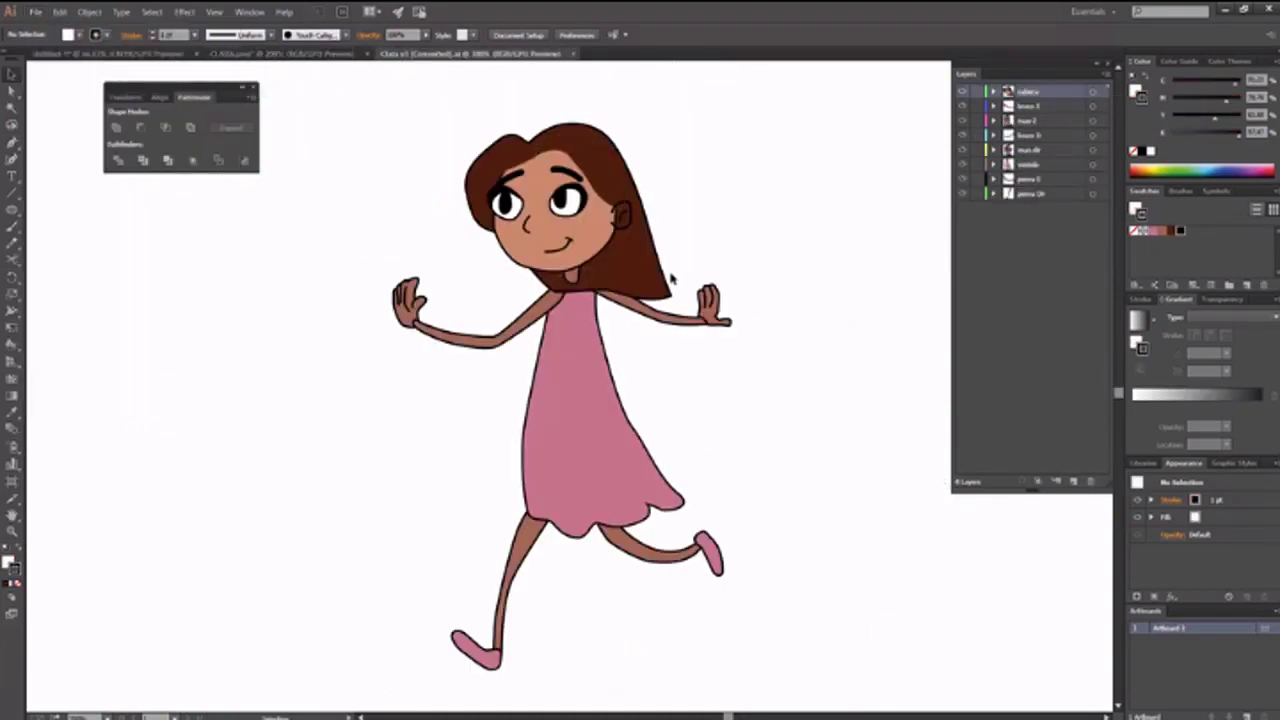
Go through the finished character's body part layers, from the leg layers up to the head layer
drag(755, 369, 683, 406)
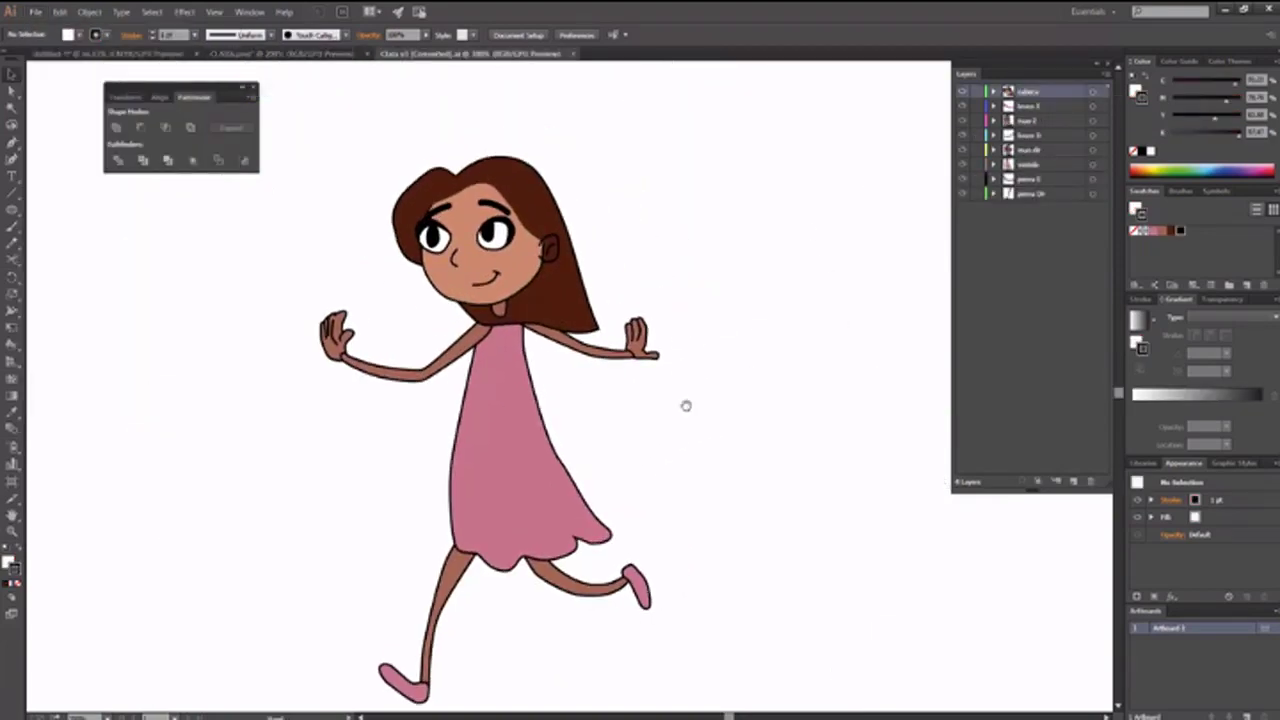
click(1034, 193)
click(1033, 178)
click(1033, 164)
click(1033, 150)
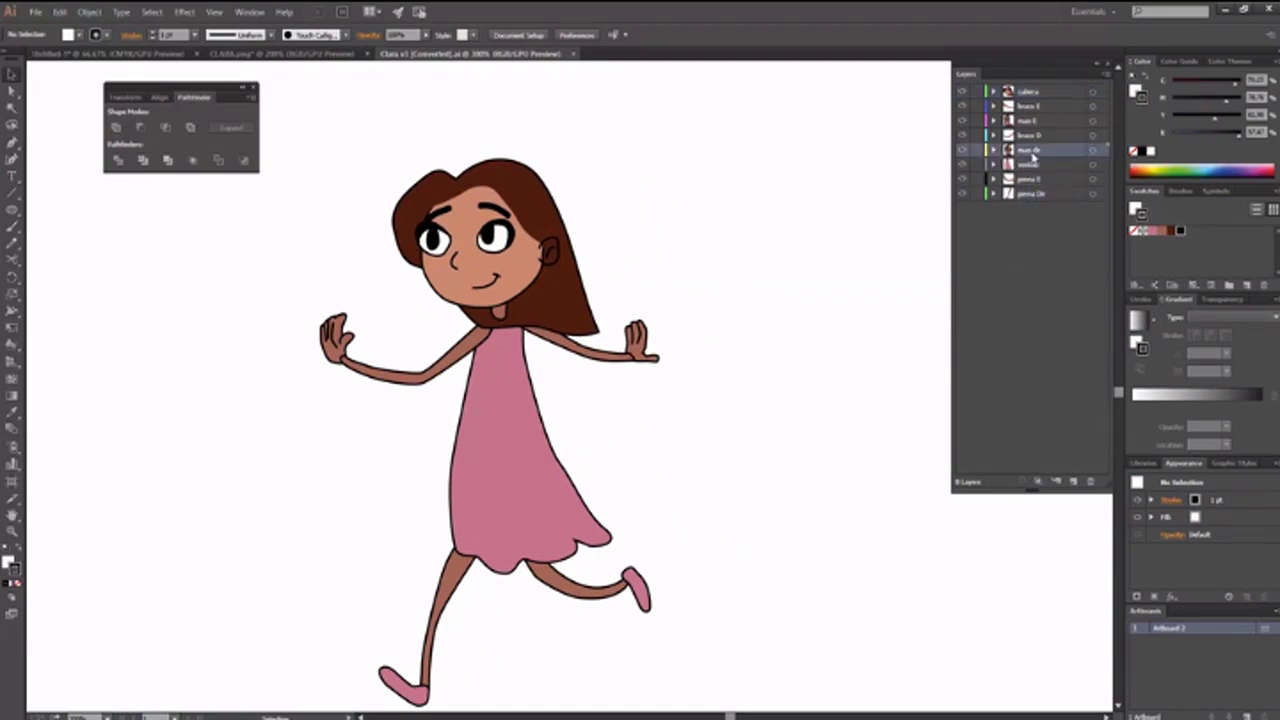
click(1046, 93)
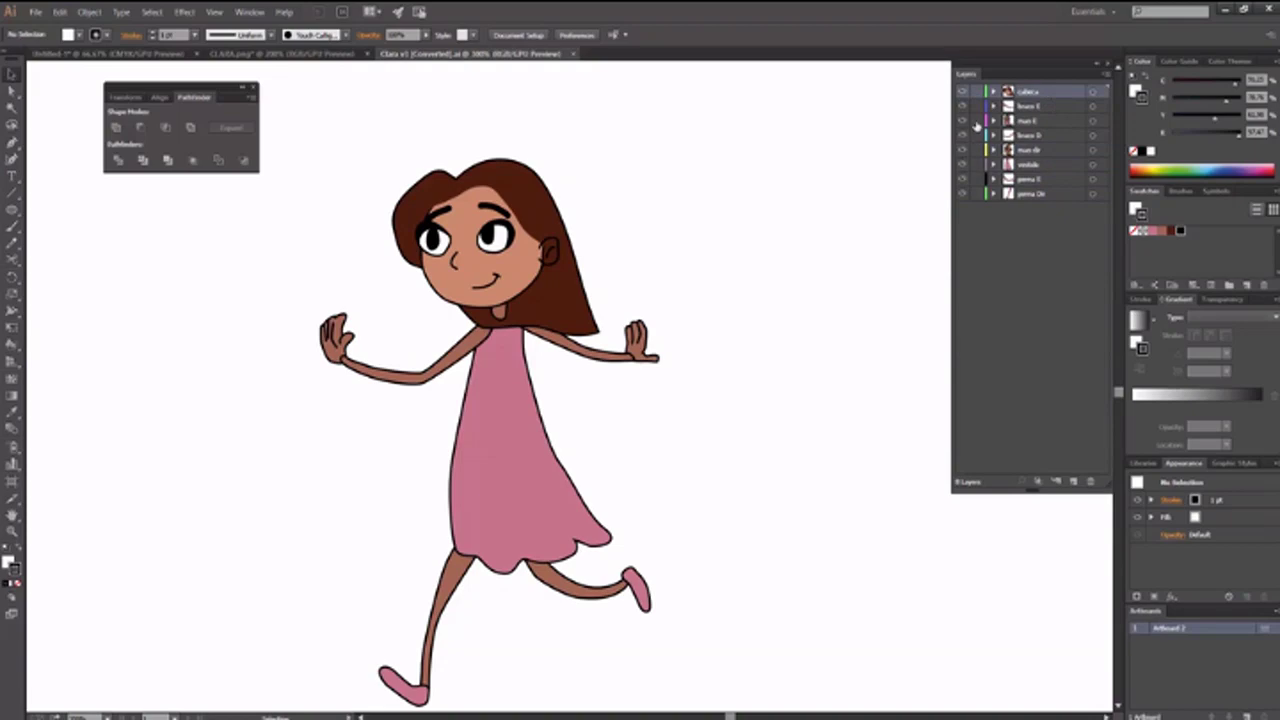
Hide every layer except the head to examine it in isolation, and show all the layers again
drag(961, 106, 962, 193)
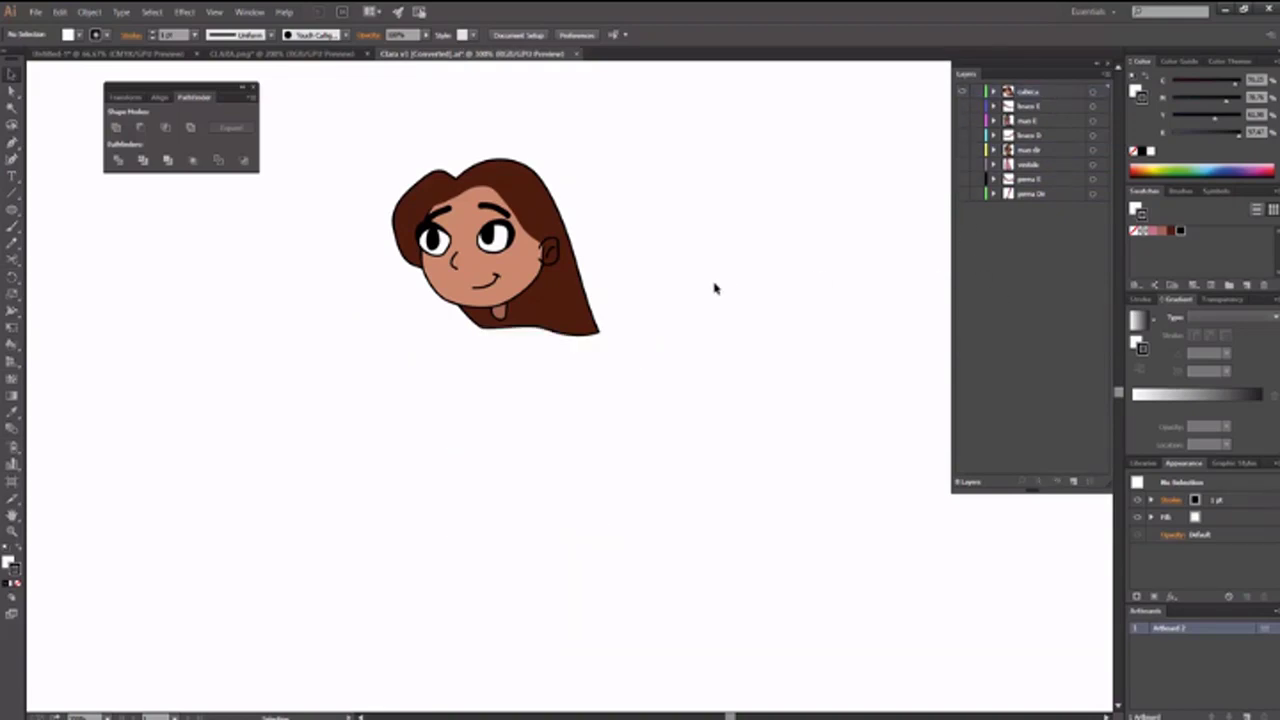
key(ctrl+a)
drag(962, 106, 962, 200)
click(793, 270)
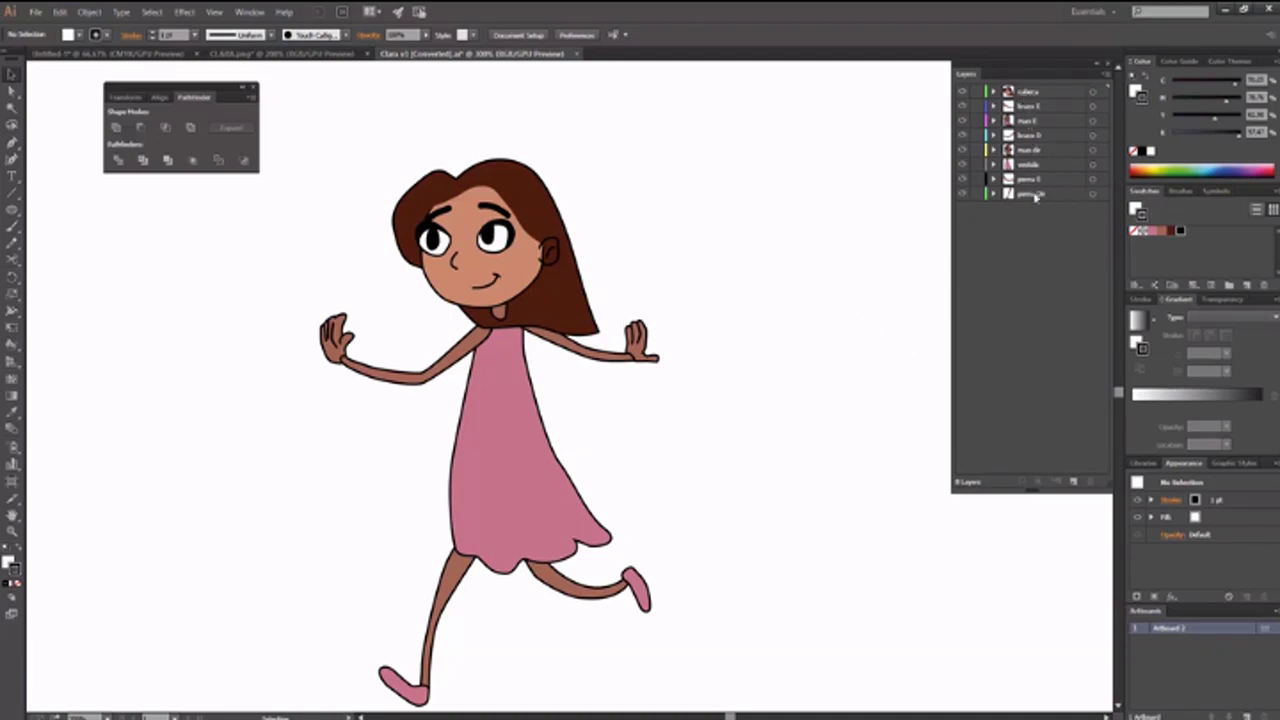
Save the finished coloured character as a new Adobe Illustrator file named Clara v4 in the same folder
ctrl+alt+click(685, 301)
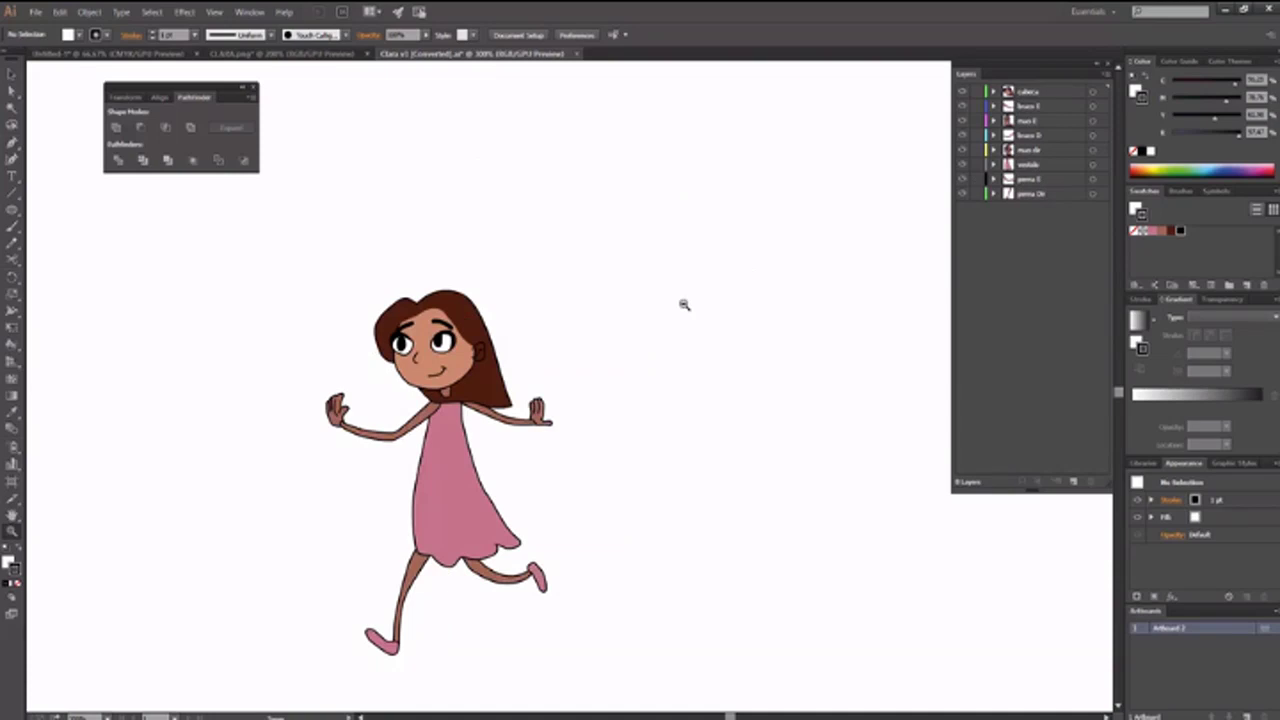
ctrl+alt+click(560, 414)
drag(560, 414, 726, 266)
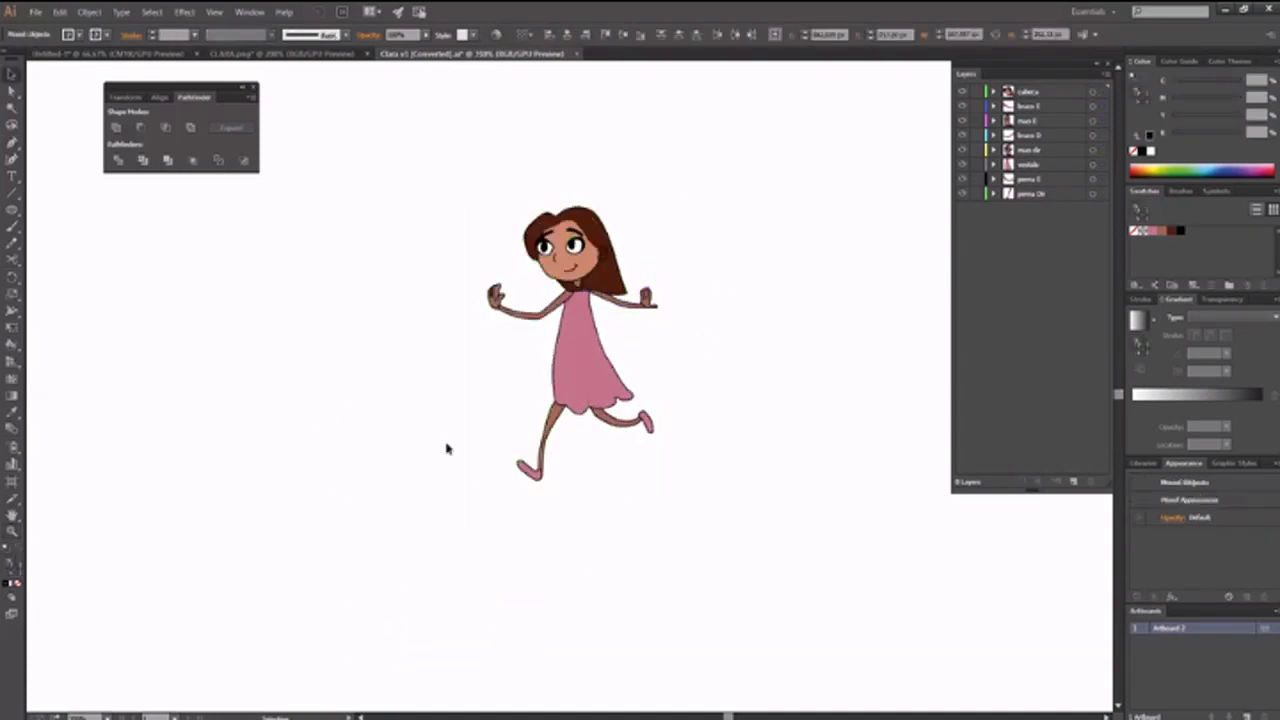
click(36, 13)
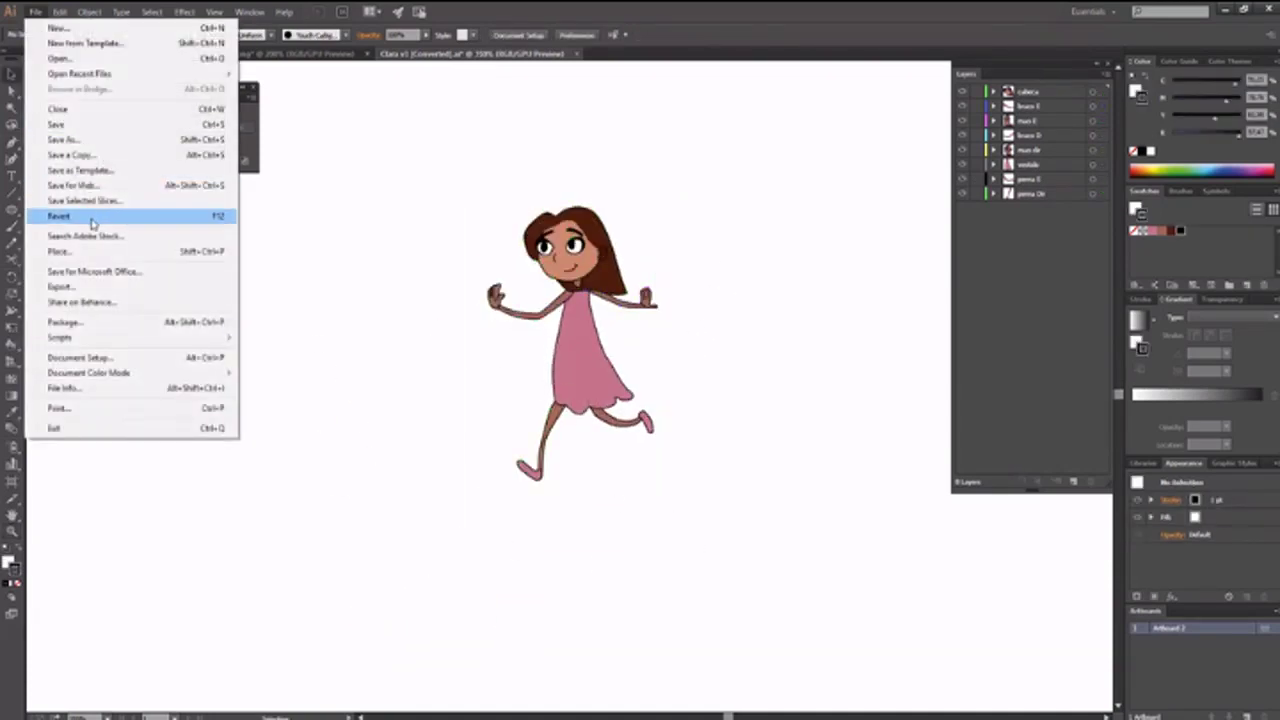
click(75, 142)
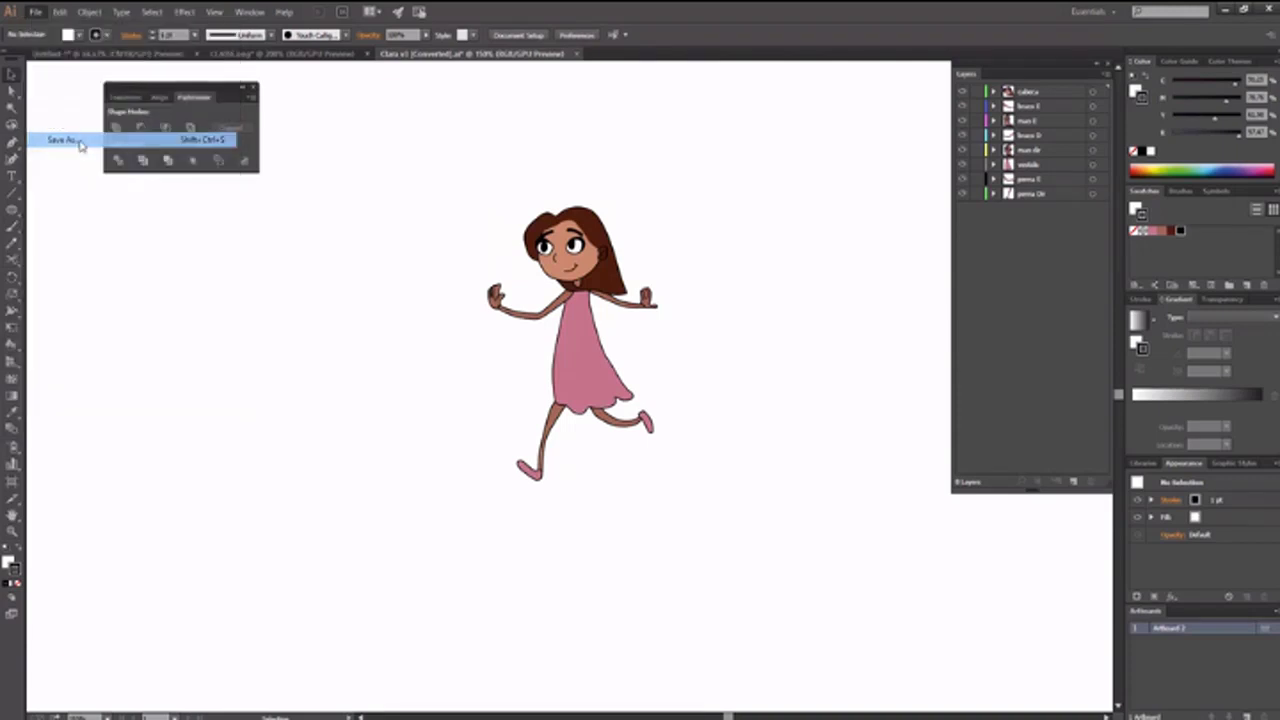
drag(227, 307, 116, 305)
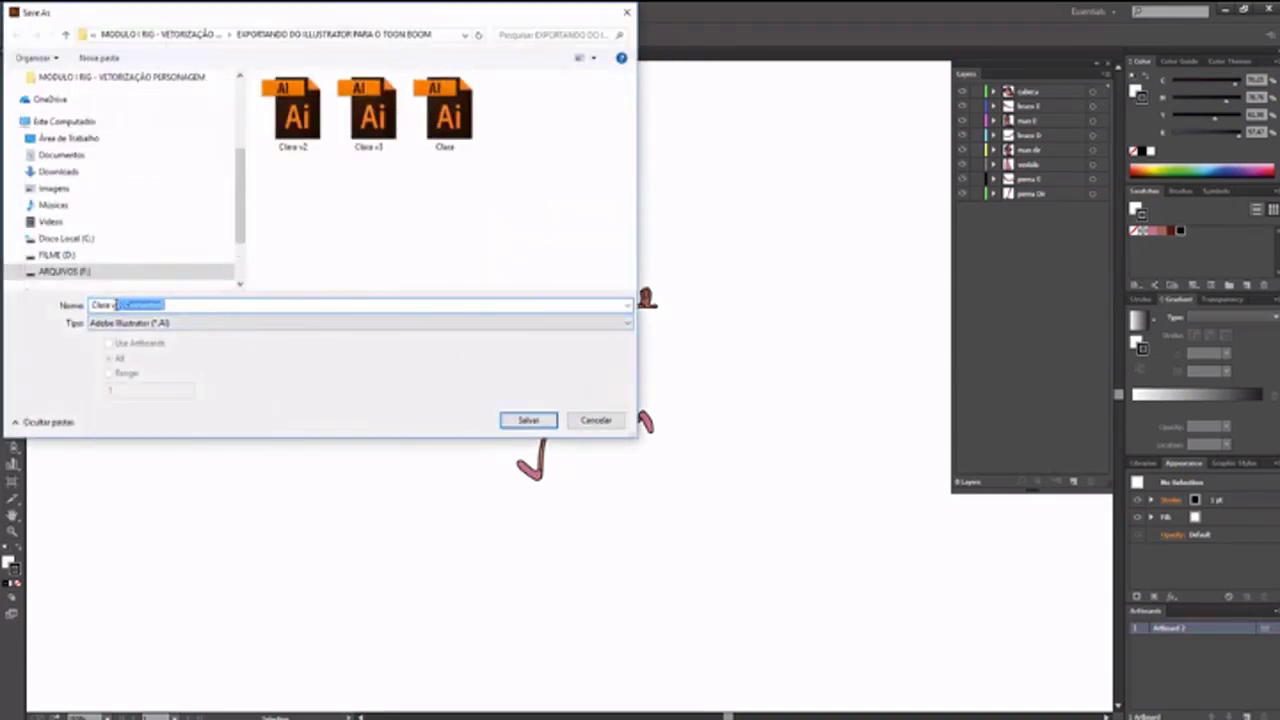
text(4)
click(533, 420)
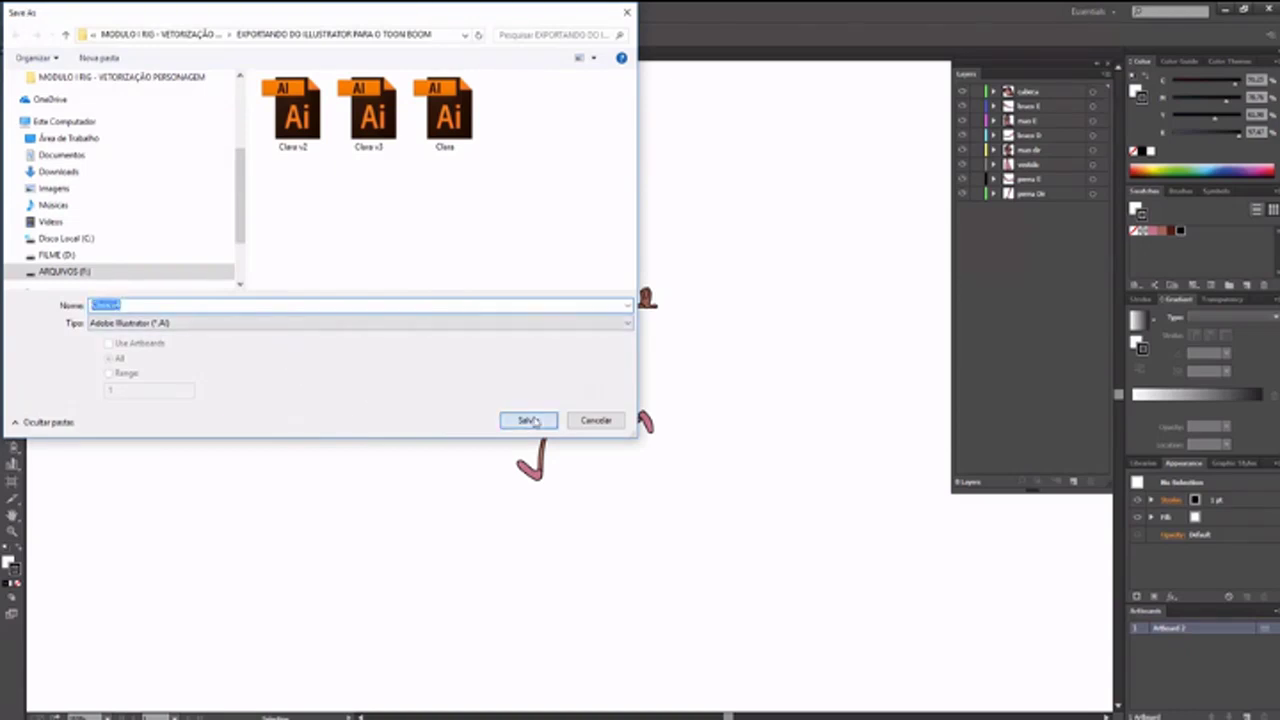
Set the file version to Illustrator 10 and accept saving in the older format
click(624, 181)
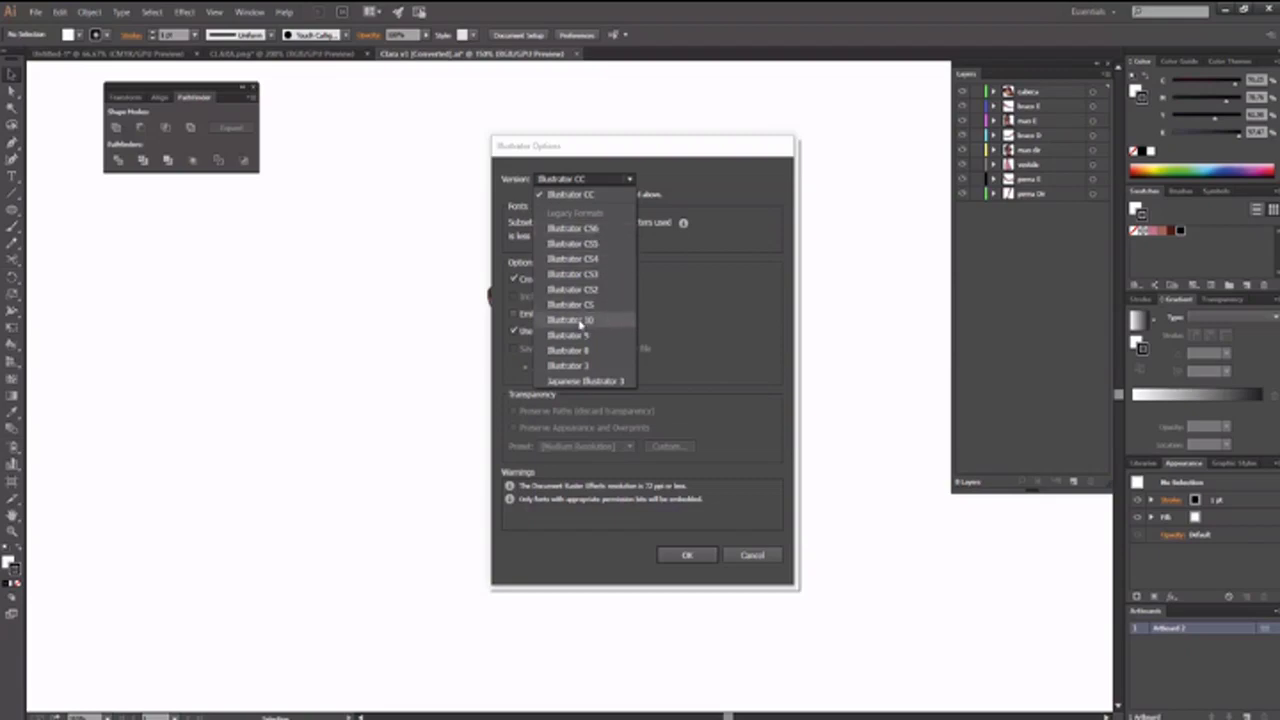
click(580, 320)
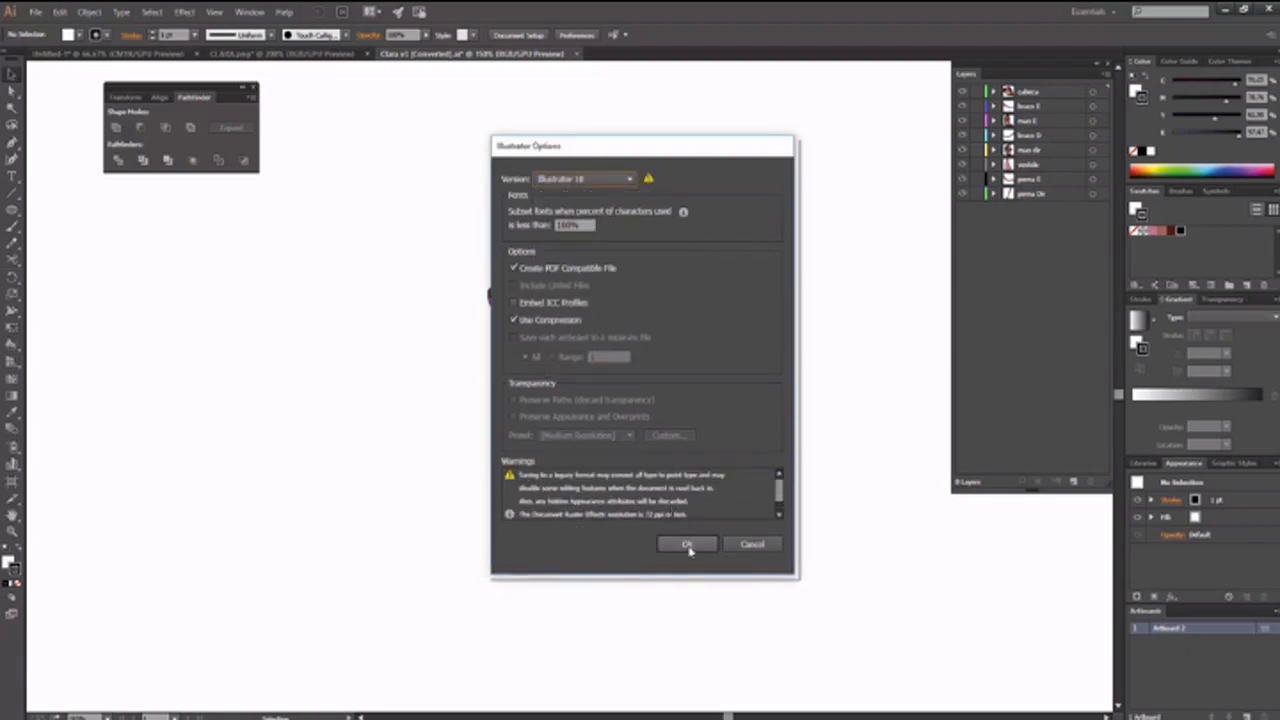
click(688, 546)
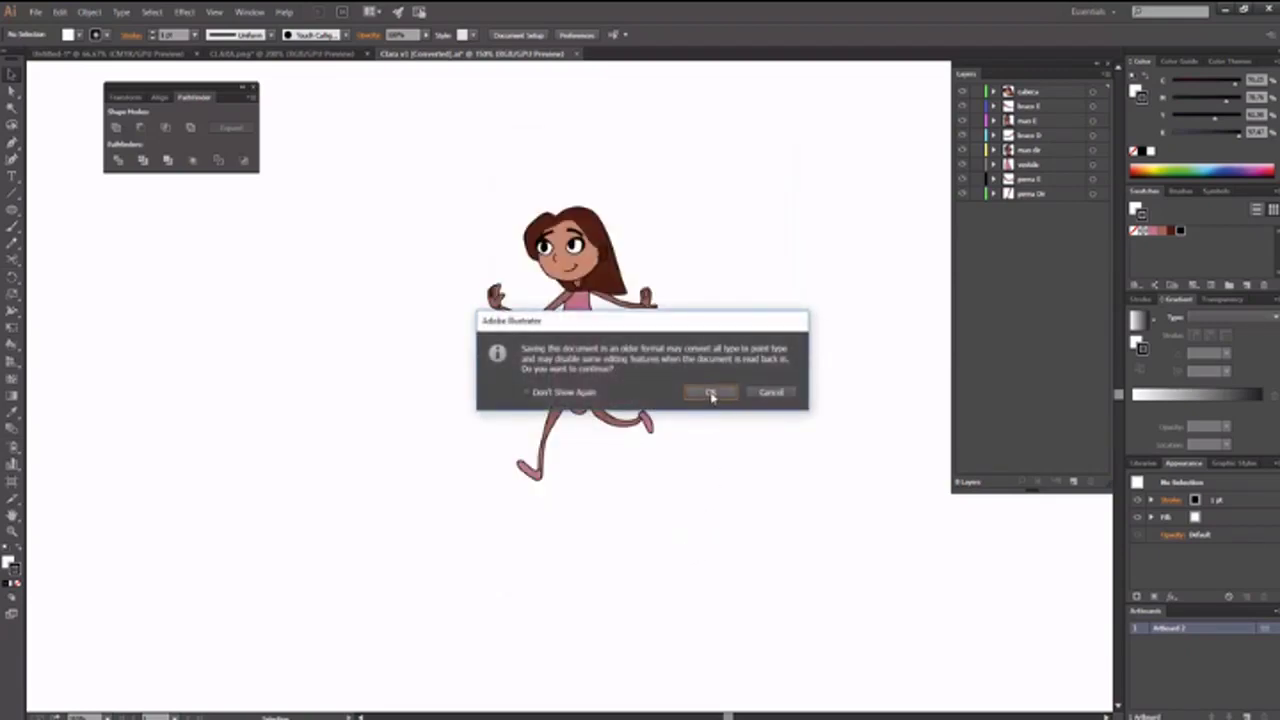
click(710, 395)
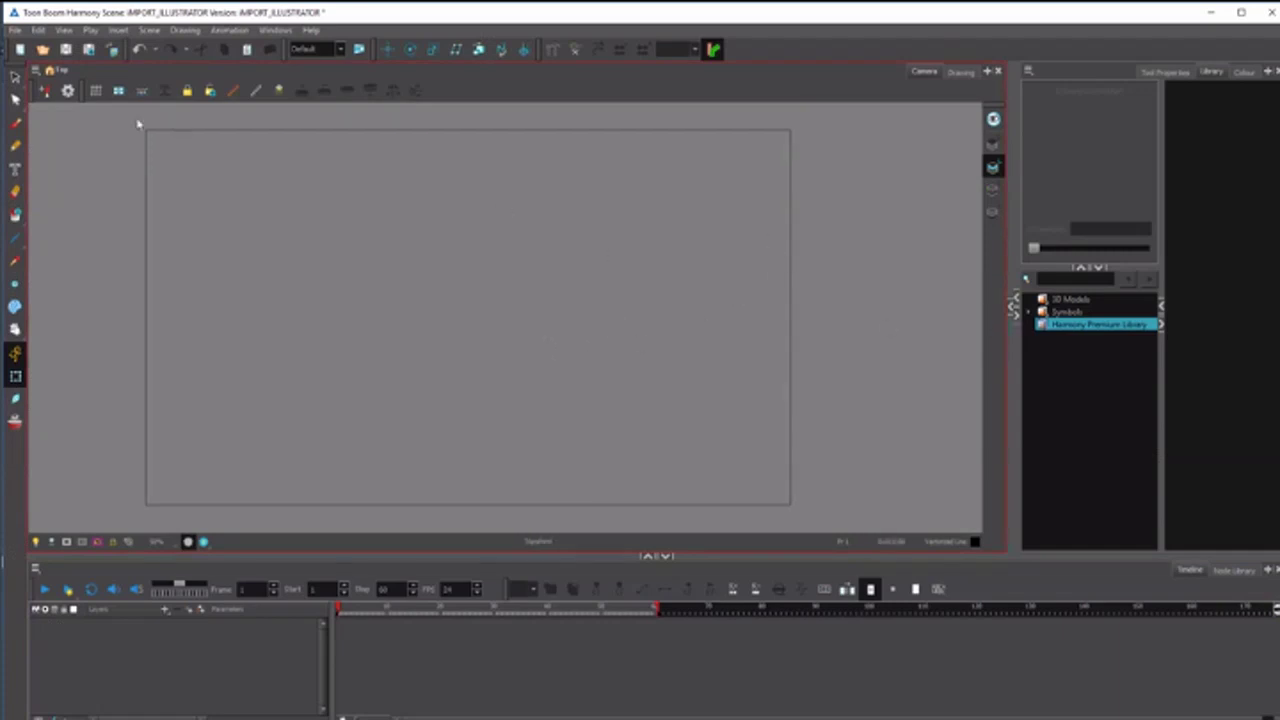
Switch to Toon Boom Harmony and grant the Harmony Premium Library the right to modify
click(15, 30)
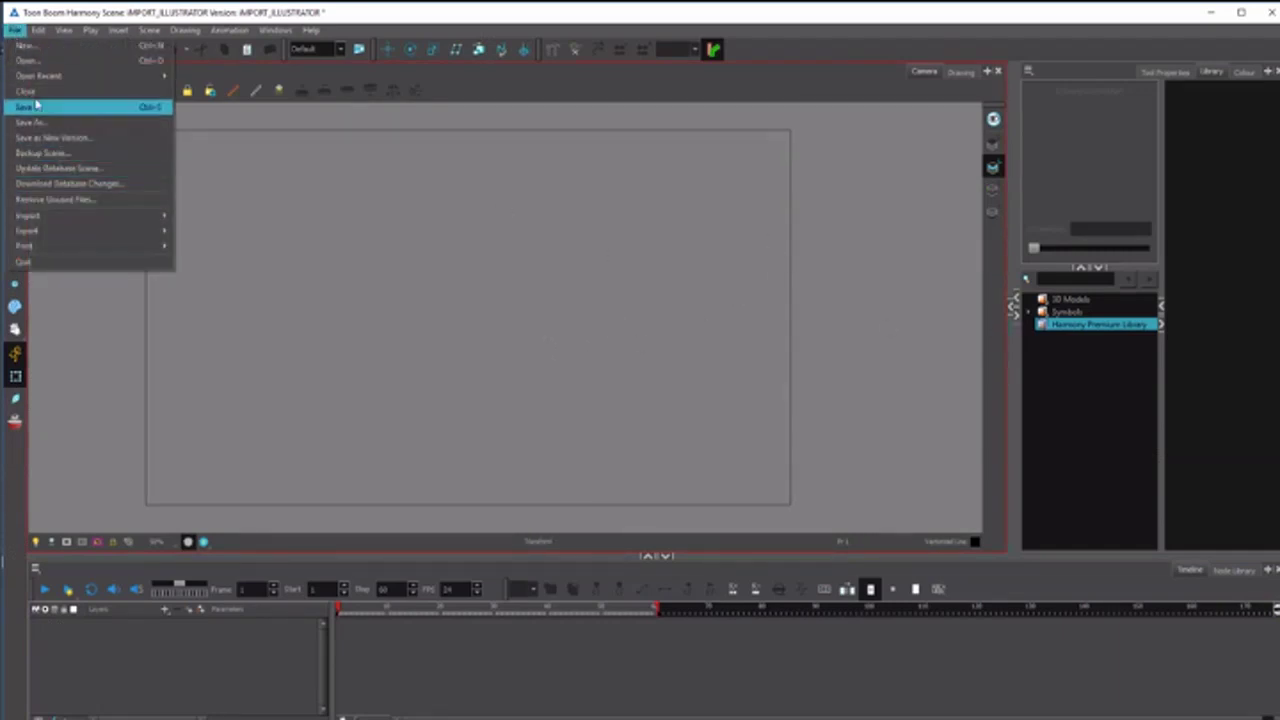
mouse_move(57, 220)
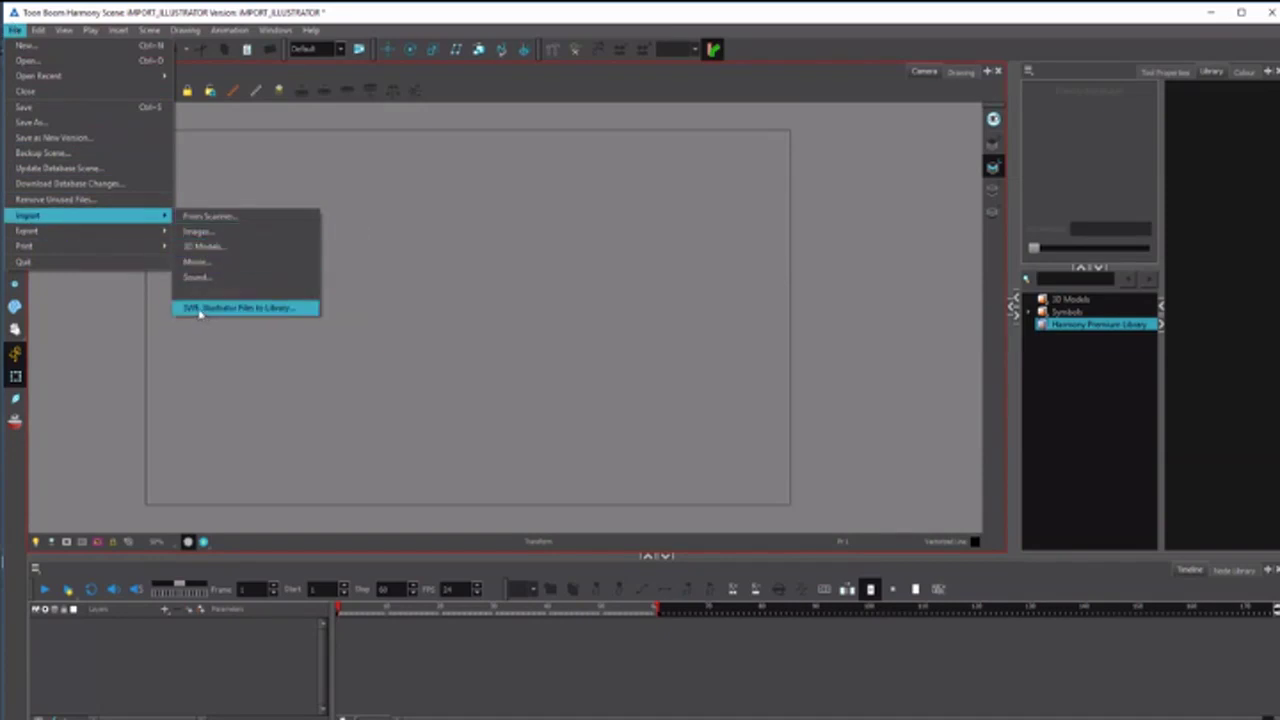
click(885, 324)
click(1091, 328)
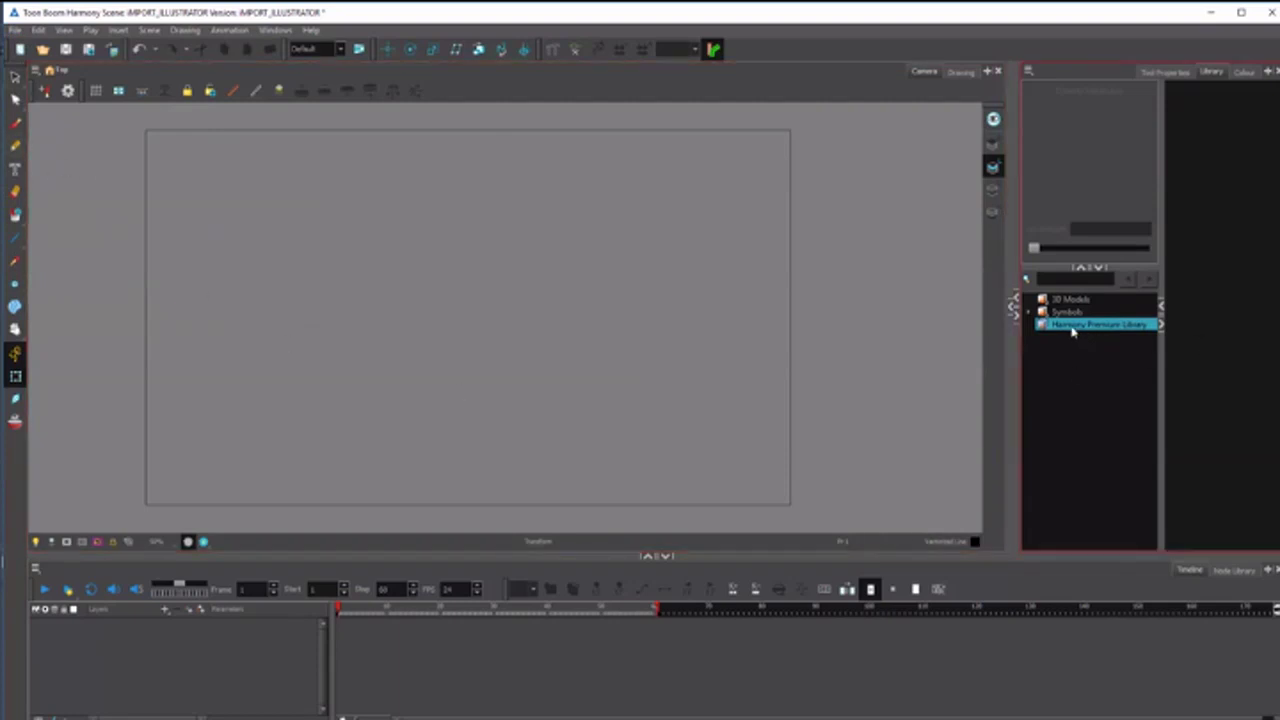
right_click(1050, 328)
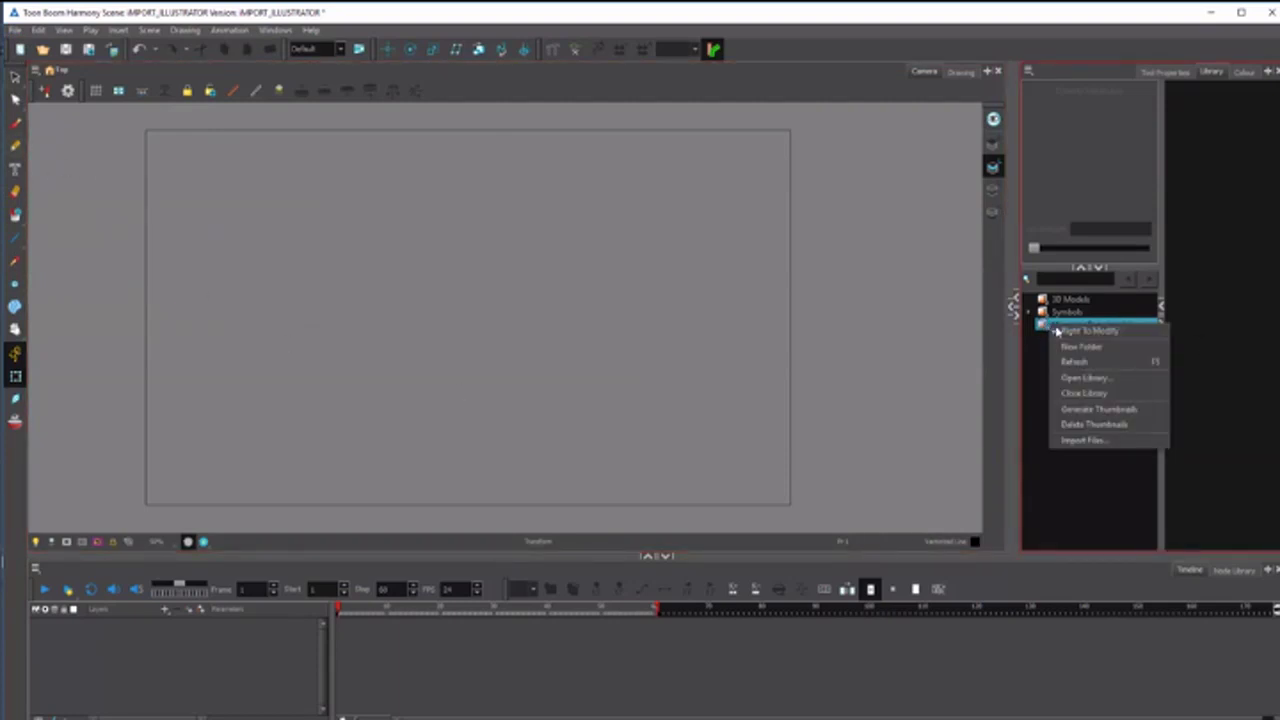
click(1091, 334)
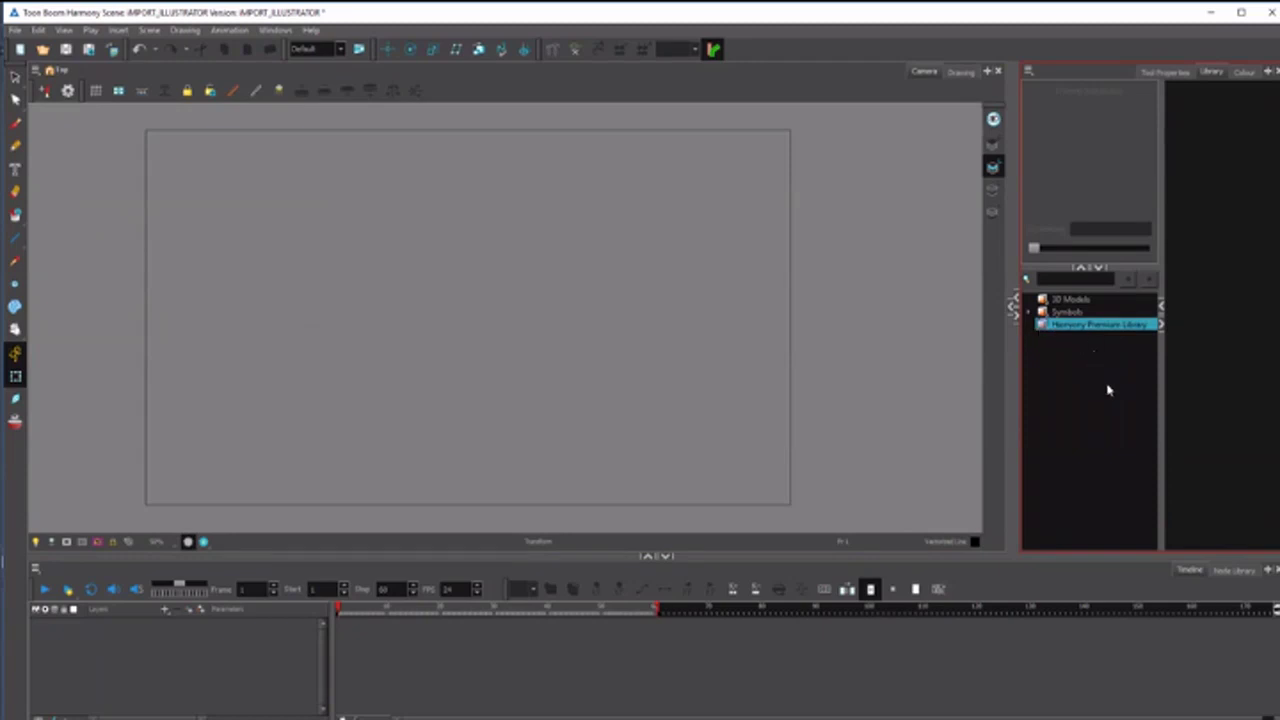
right_click(1084, 329)
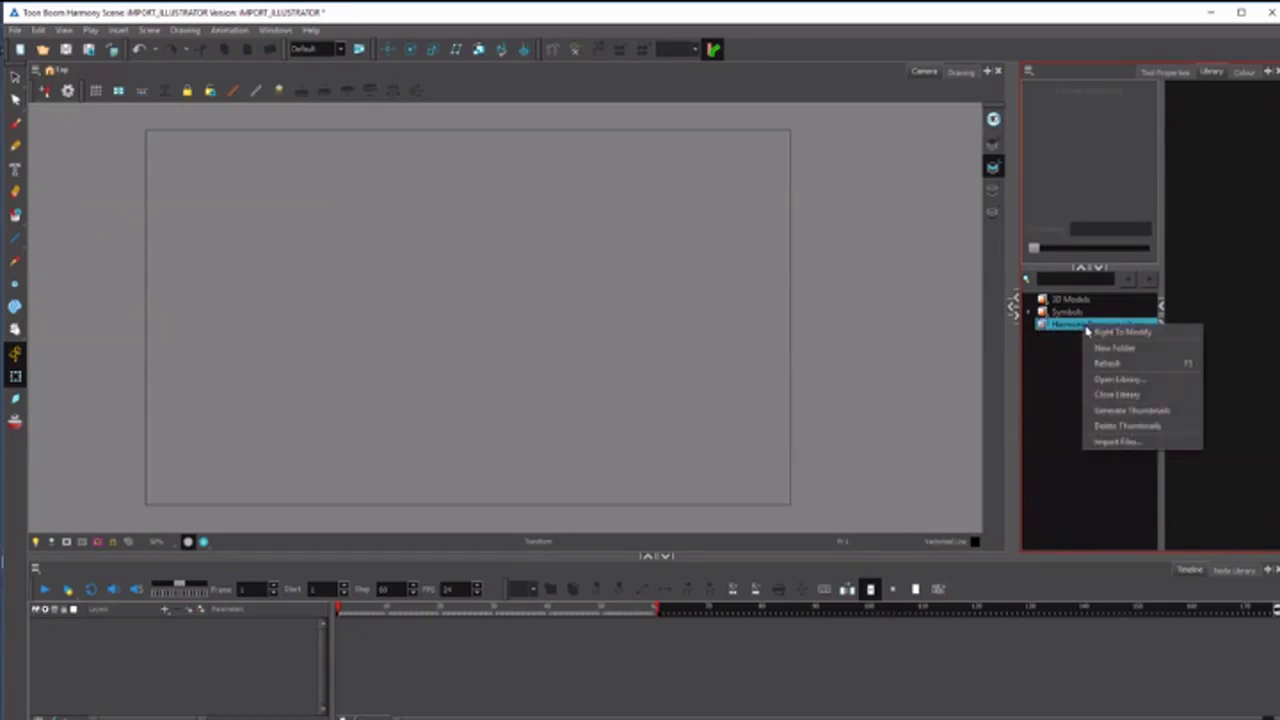
click(1054, 369)
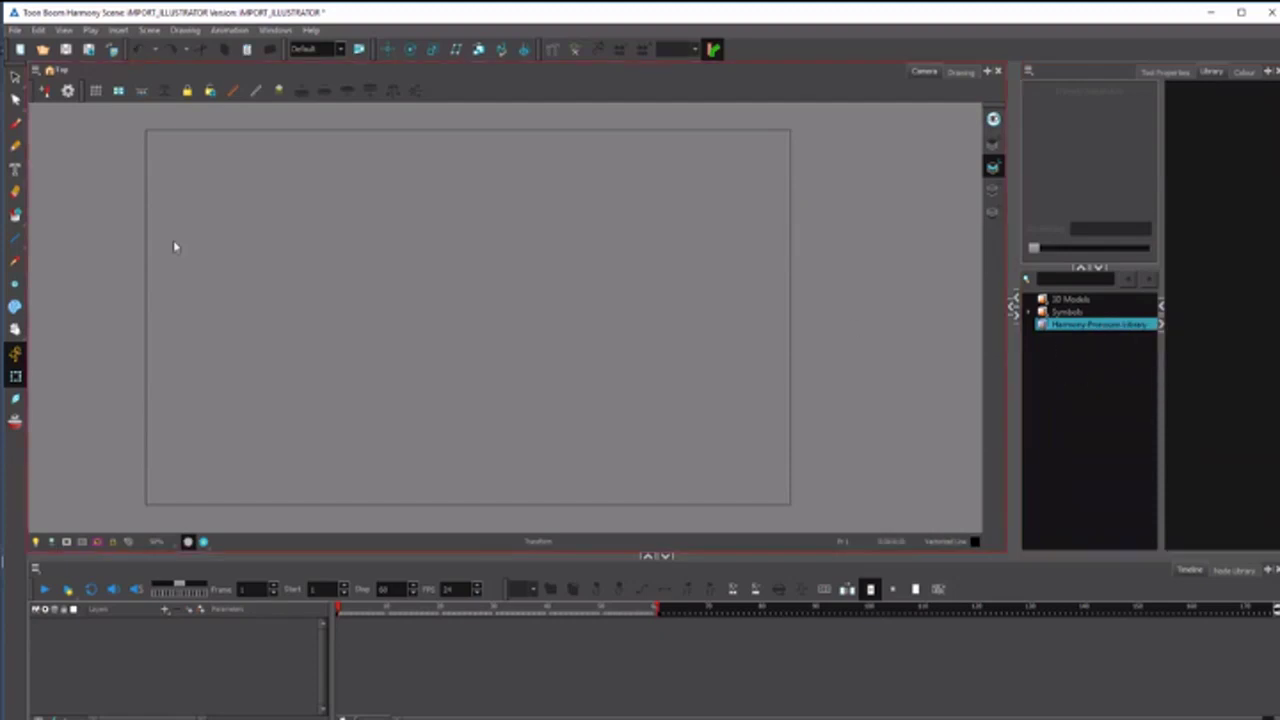
Import the Clara Illustrator file into the library and accept Clara.tpl as the template name
click(15, 30)
mouse_move(66, 217)
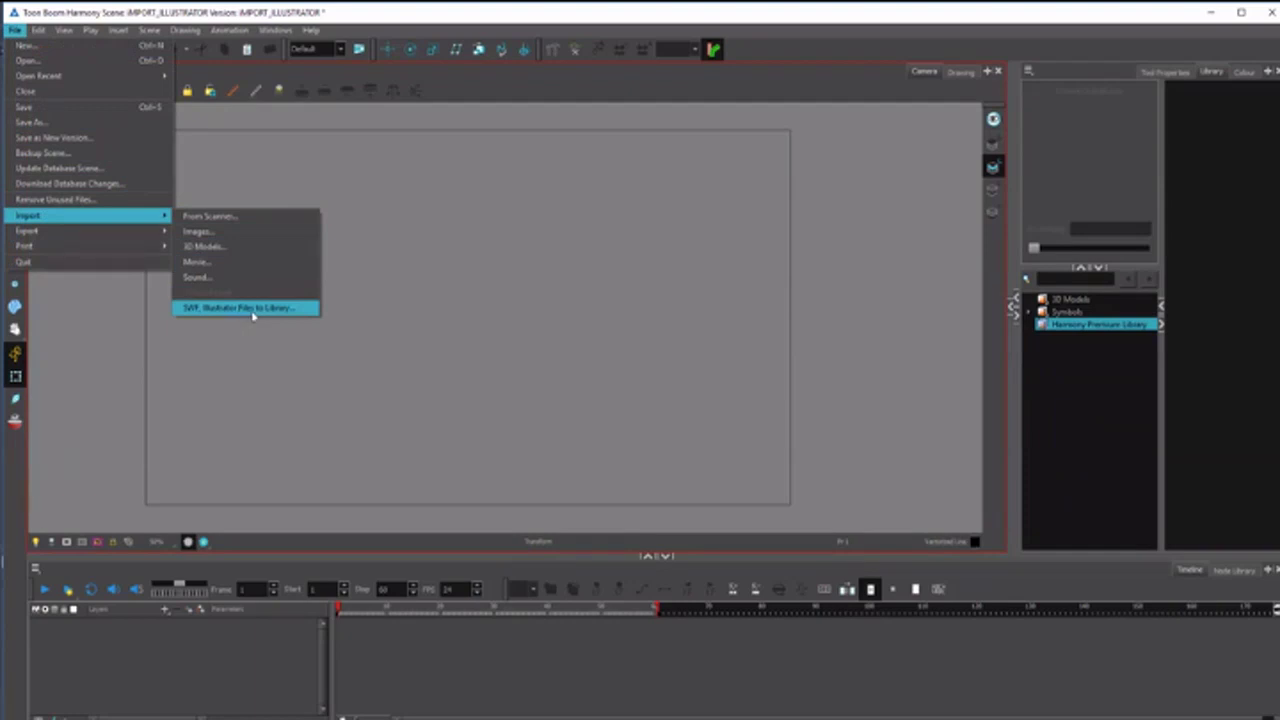
click(254, 316)
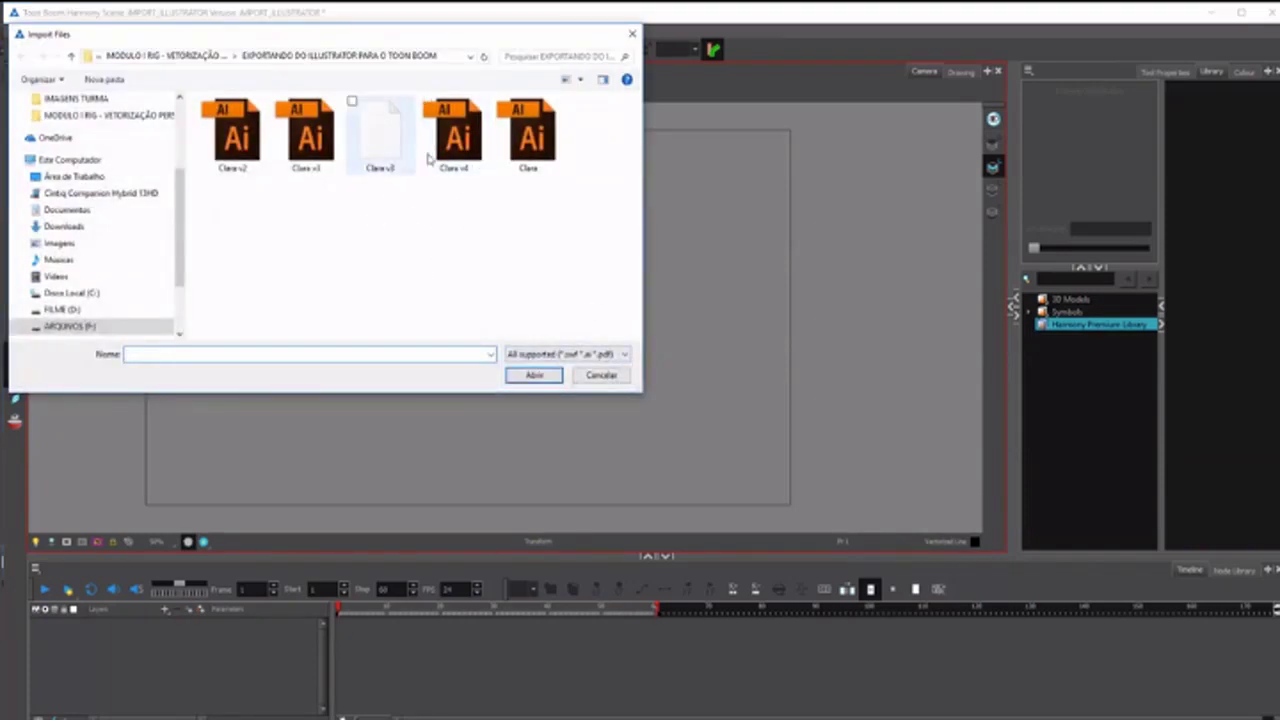
click(455, 135)
drag(466, 38, 536, 148)
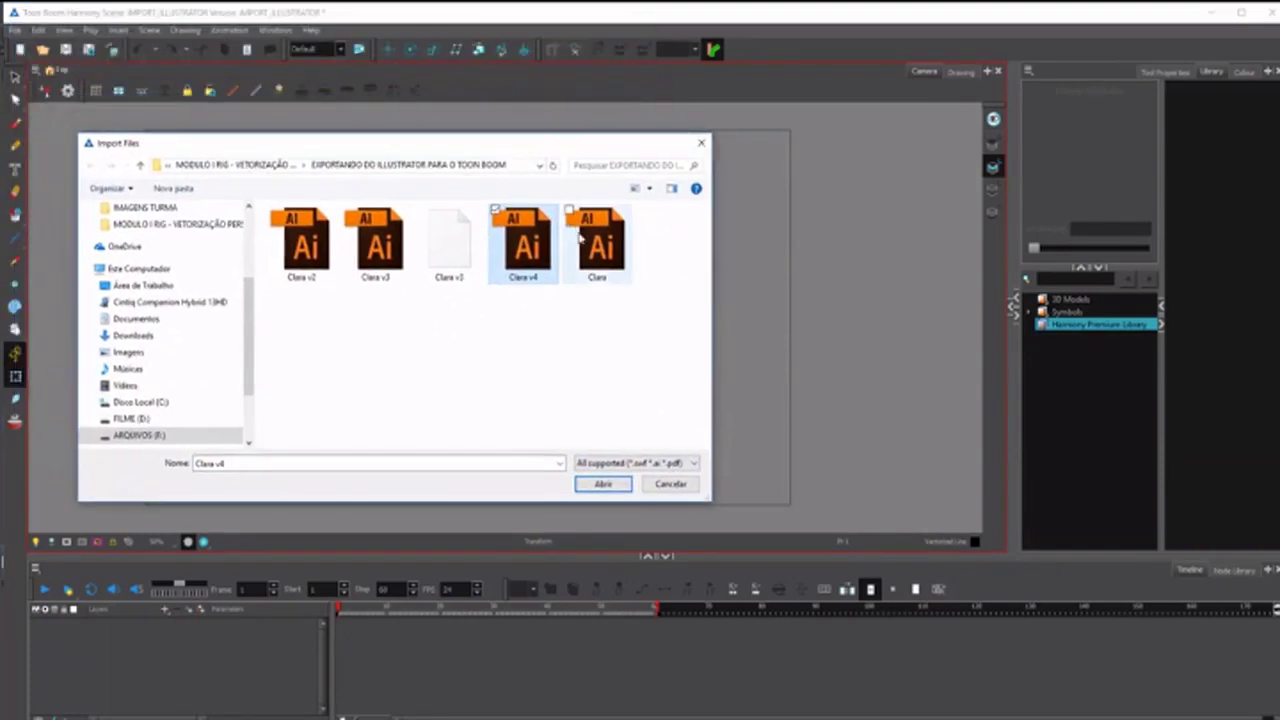
click(612, 262)
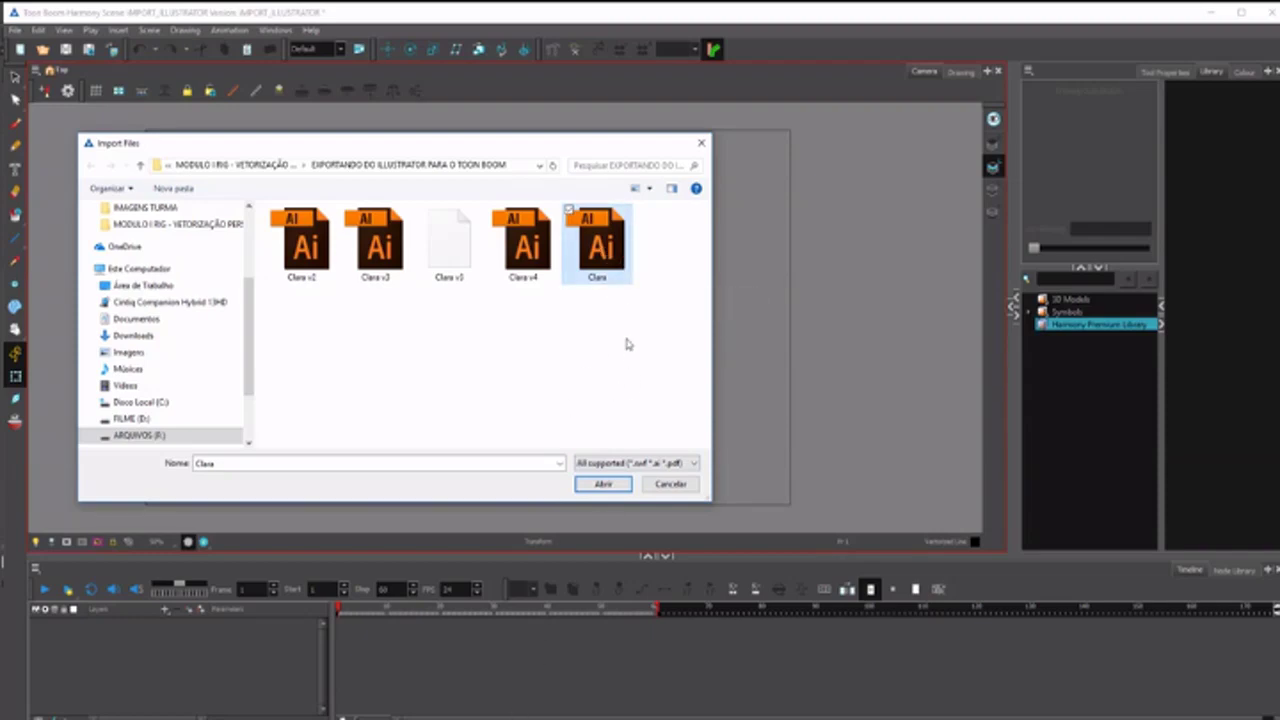
click(604, 490)
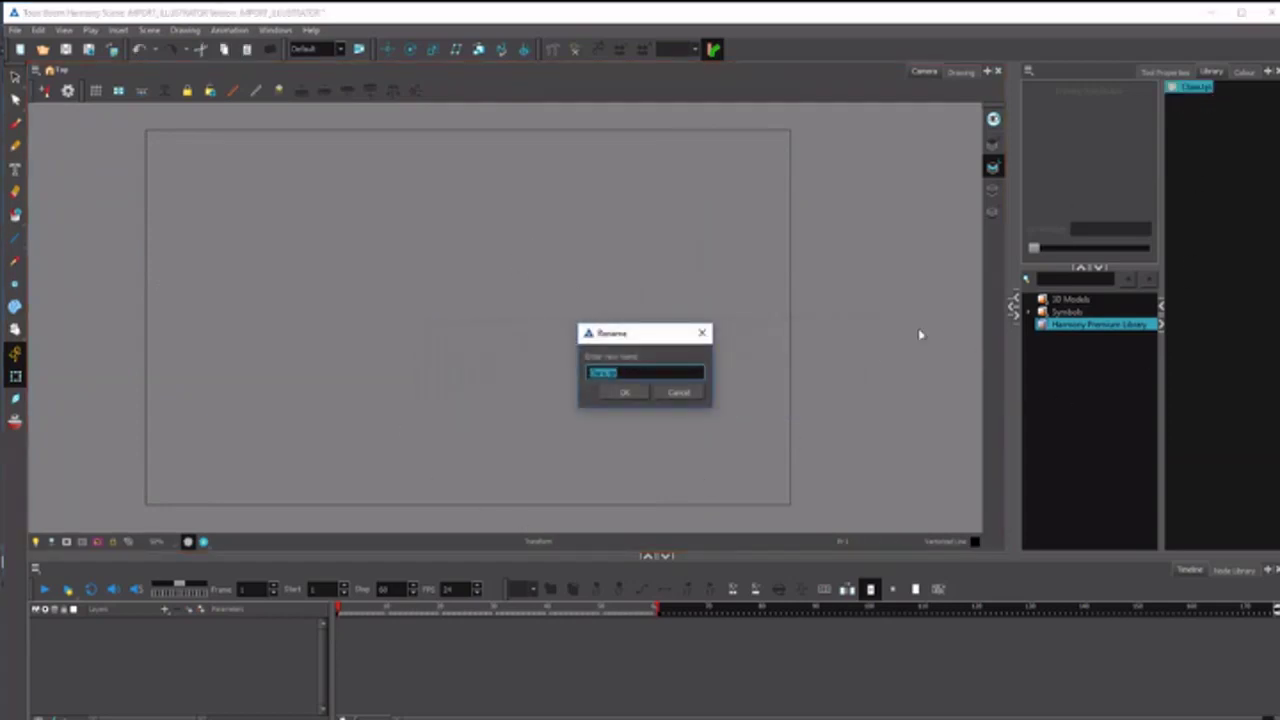
click(623, 400)
Place the Clara.tpl template in the scene and inspect the single Clara layer it brings in
click(1193, 88)
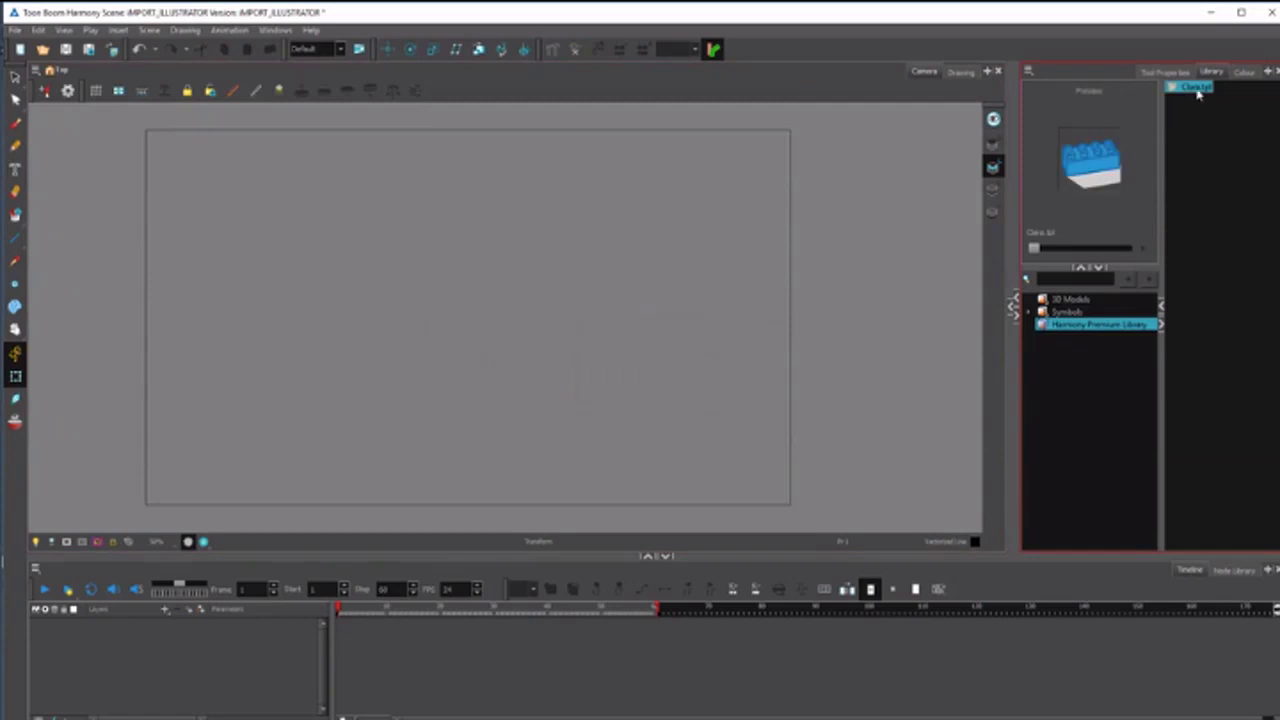
drag(1197, 92, 500, 343)
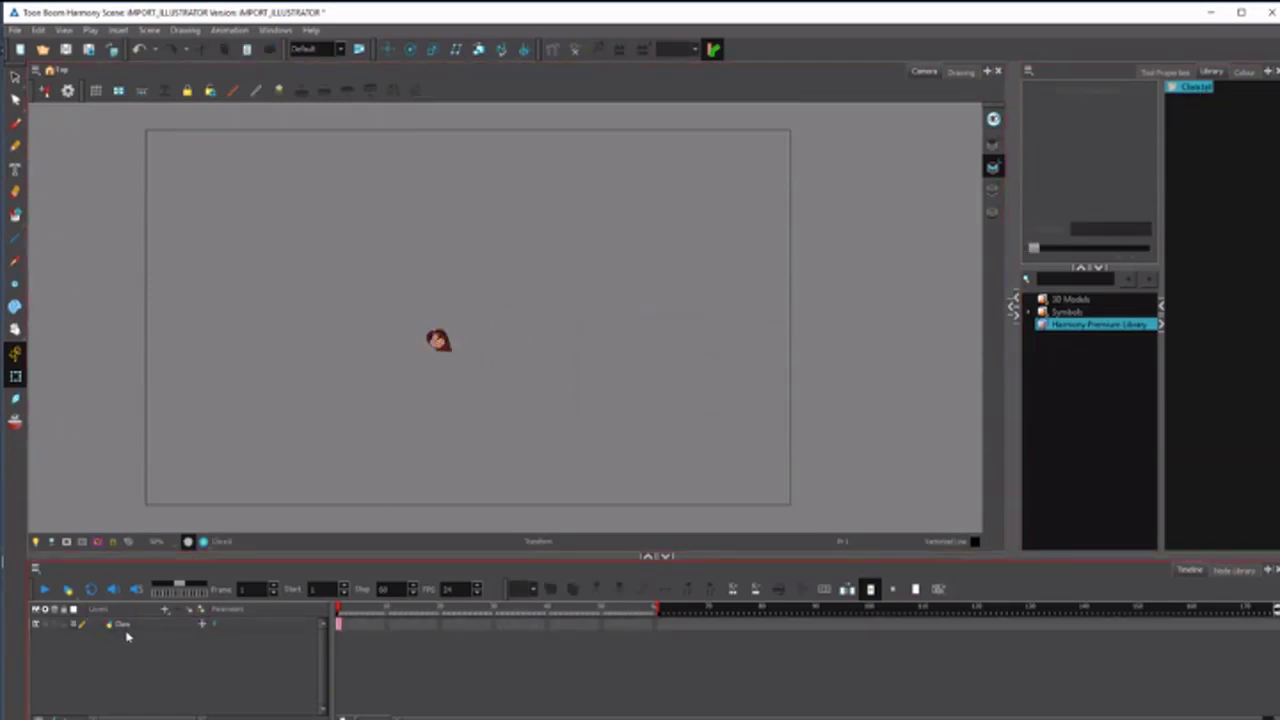
click(117, 627)
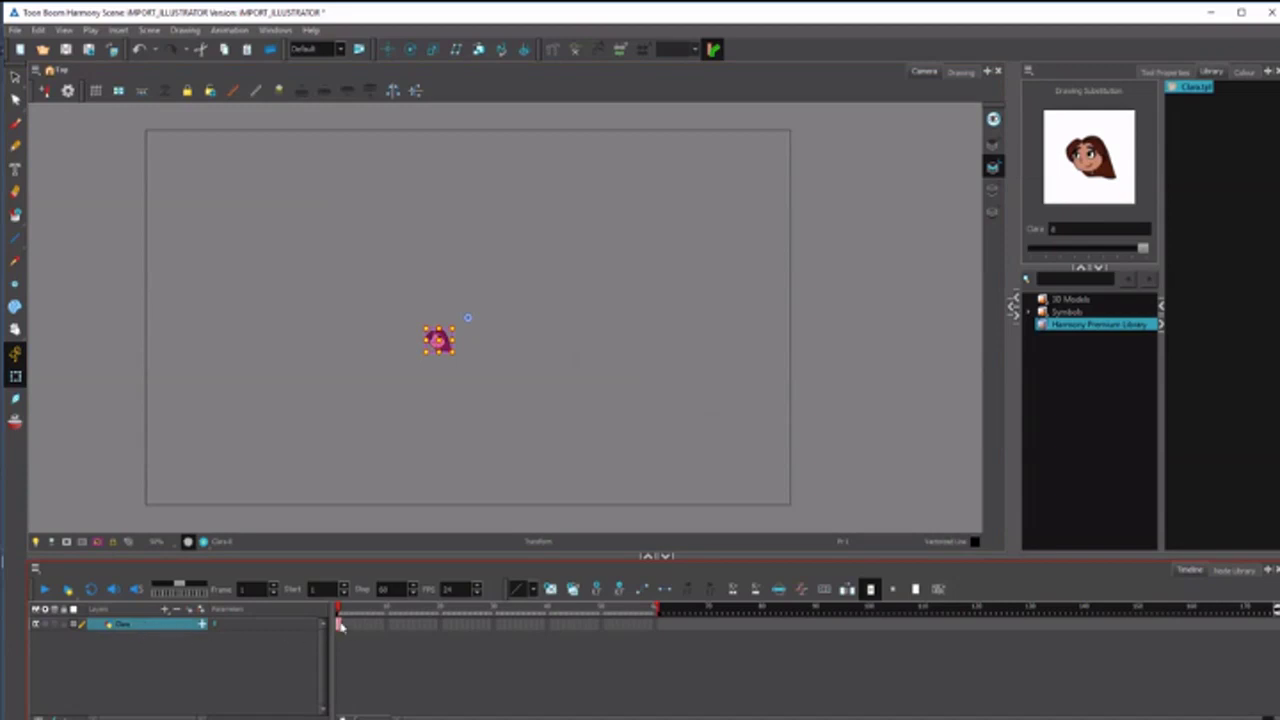
click(503, 311)
scroll(460, 357, up, 3)
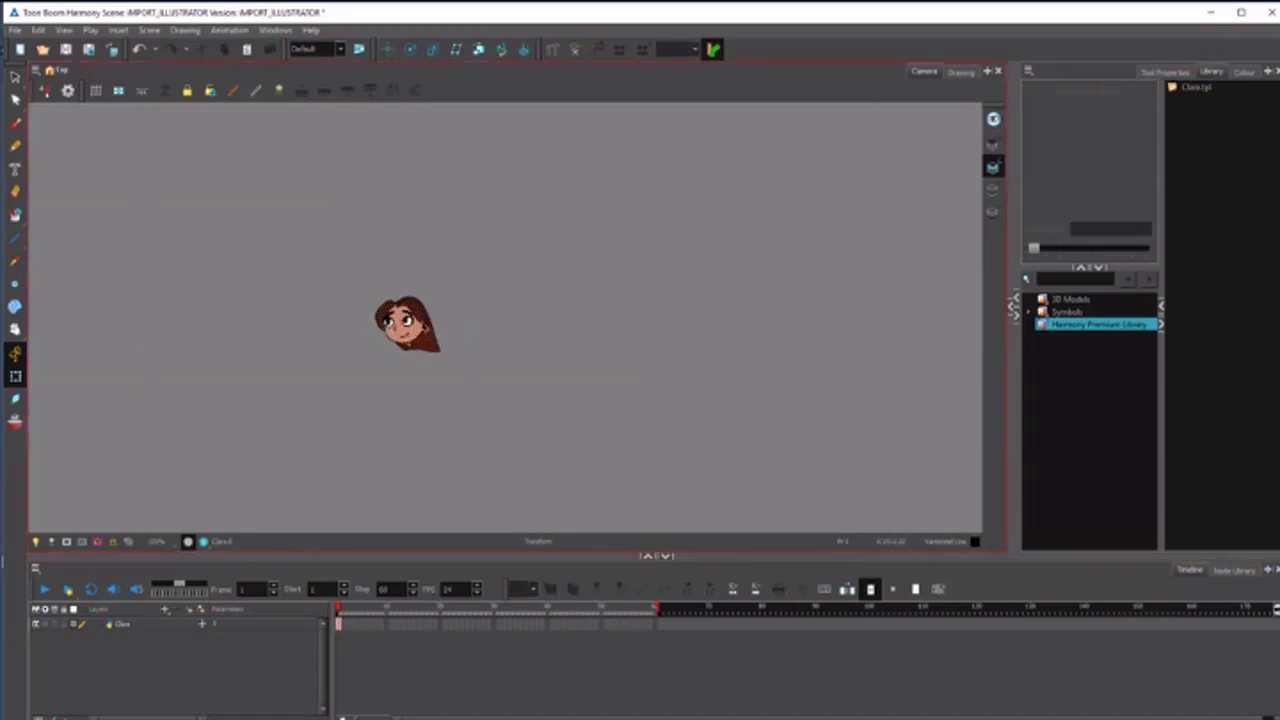
Swap the Clara layer's drawing substitution from the head to a hand, and delete the layer from the scene
click(400, 354)
mouse_move(1143, 252)
mouse_down()
mouse_move(1040, 259)
mouse_move(1130, 249)
mouse_move(1112, 251)
mouse_up()
click(572, 315)
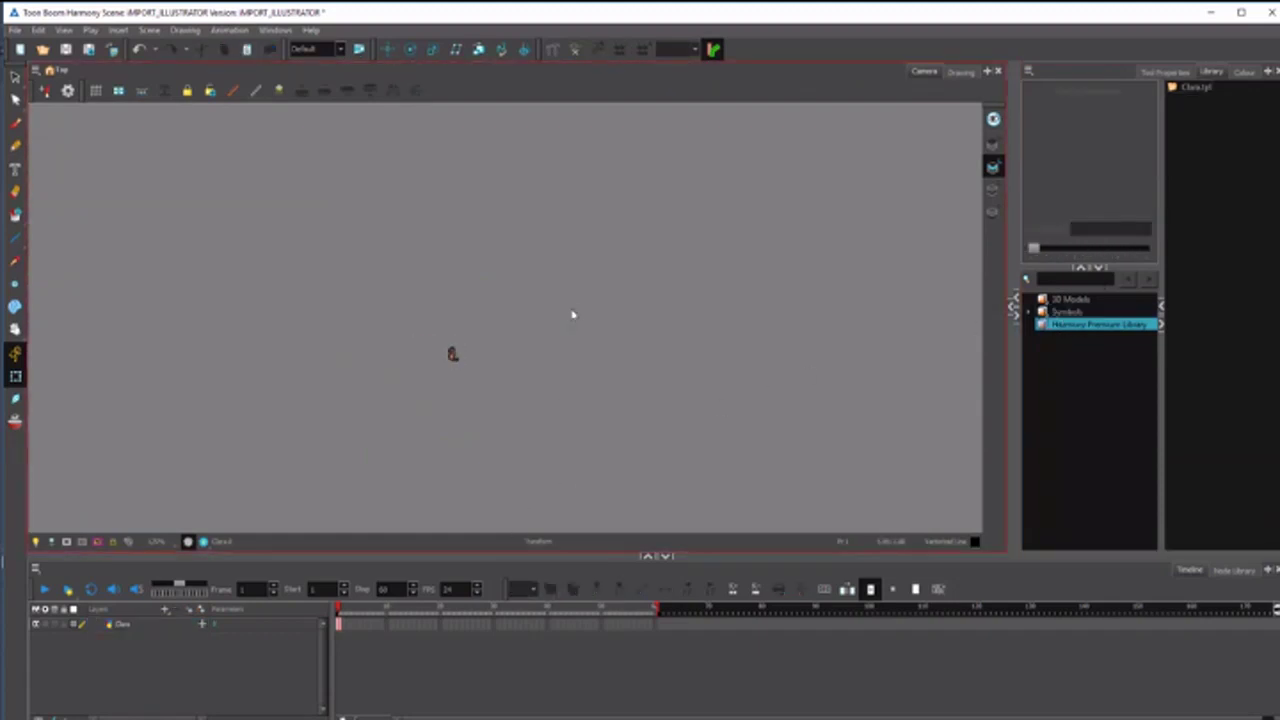
click(452, 353)
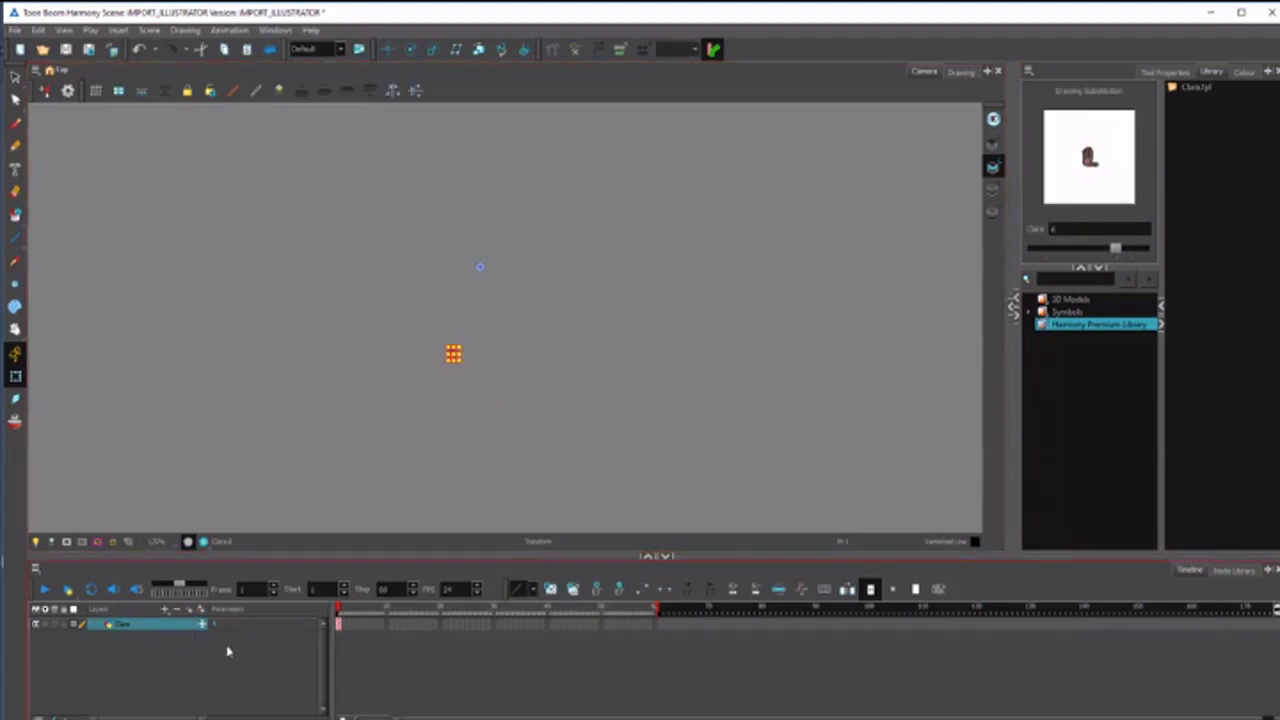
click(178, 610)
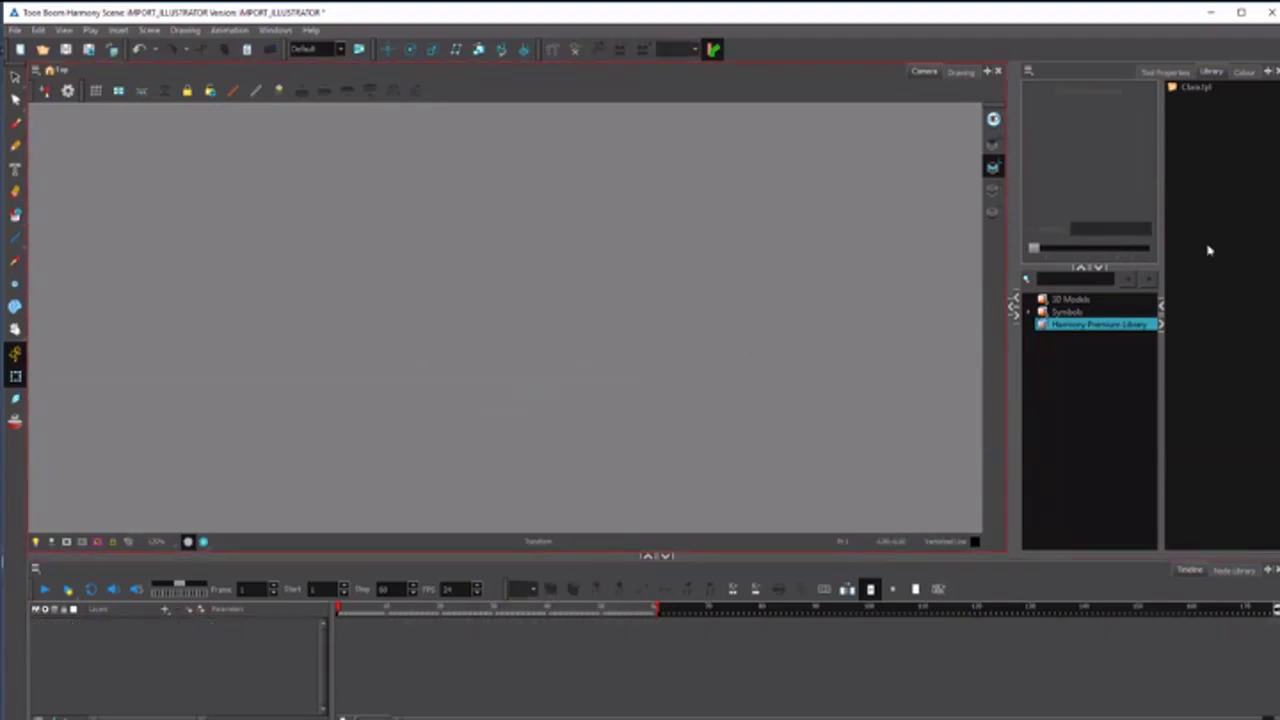
Import the Clara v4 Illustrator file into the library and accept Clara v4.tpl as the template name
click(15, 30)
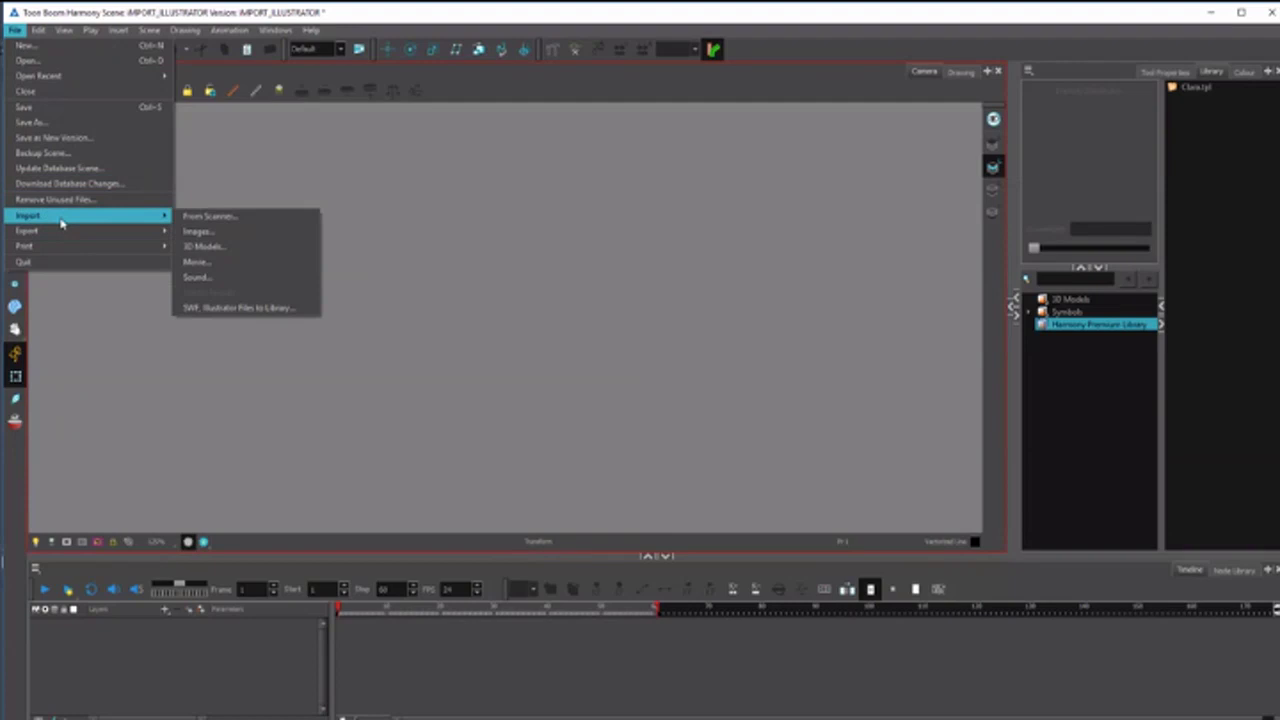
click(215, 233)
click(527, 248)
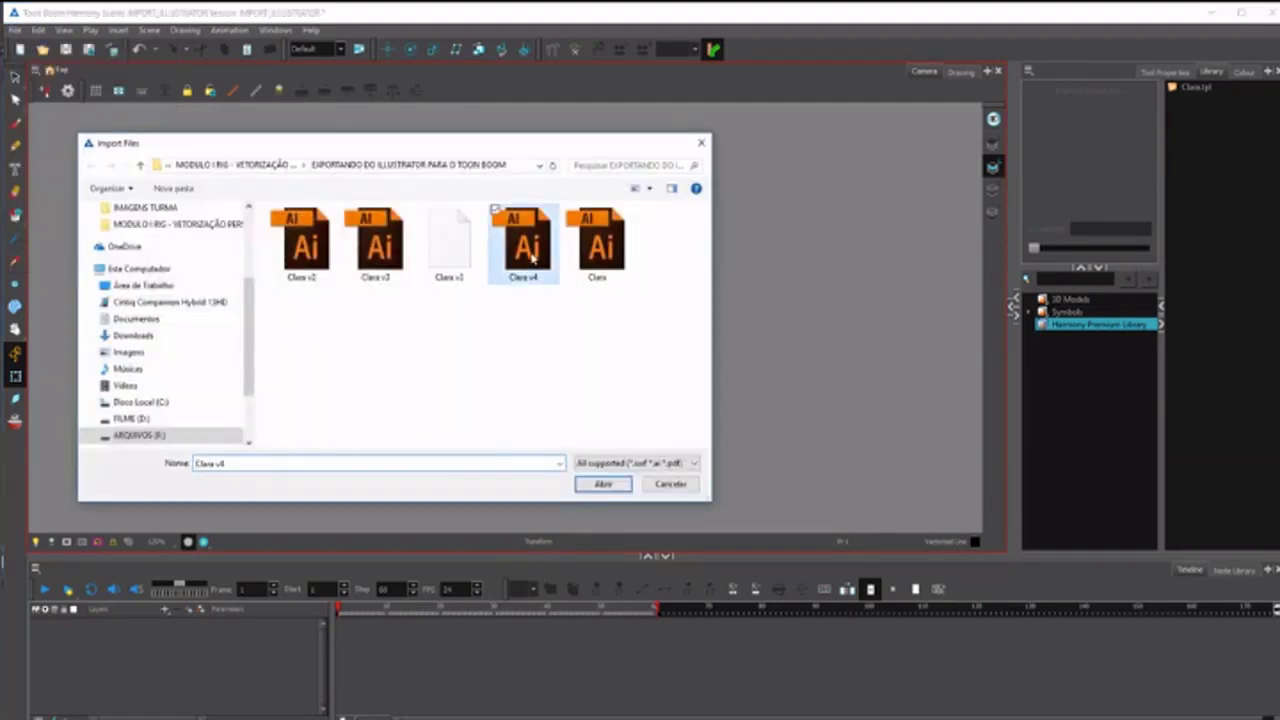
click(602, 484)
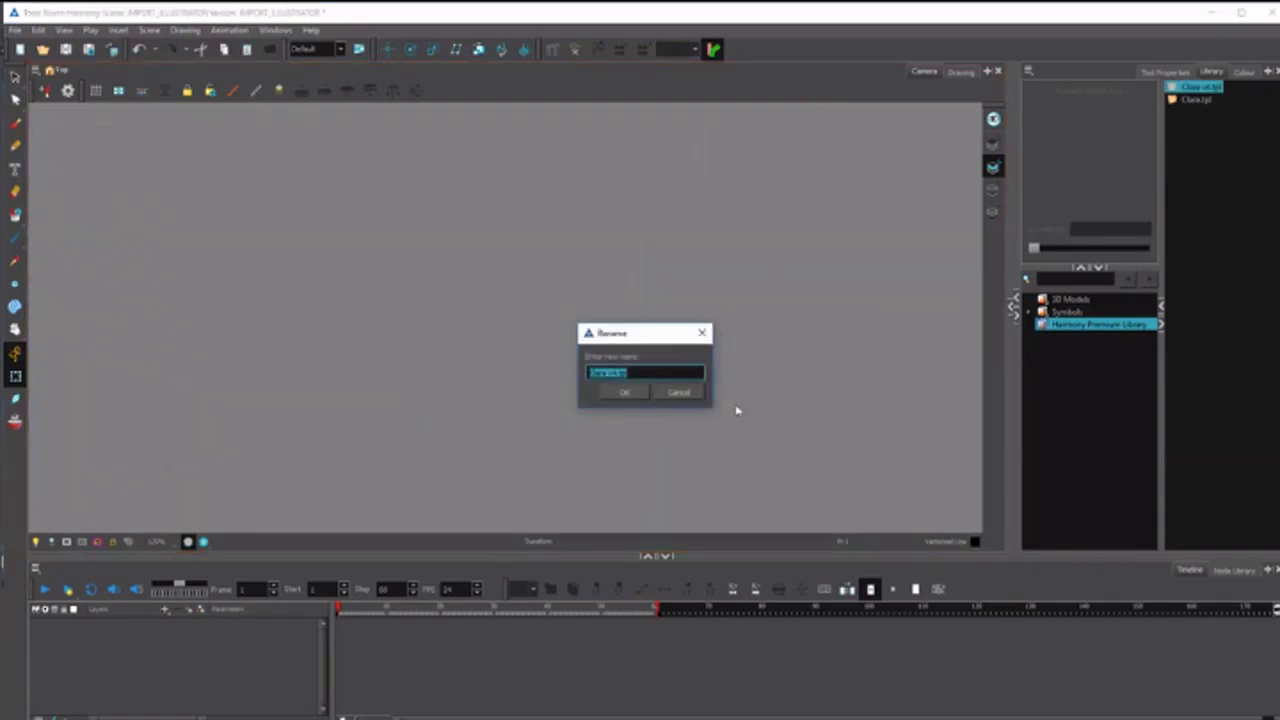
click(622, 393)
Place the Clara v4.tpl template in the scene to bring in the whole character with separate layers
click(1200, 88)
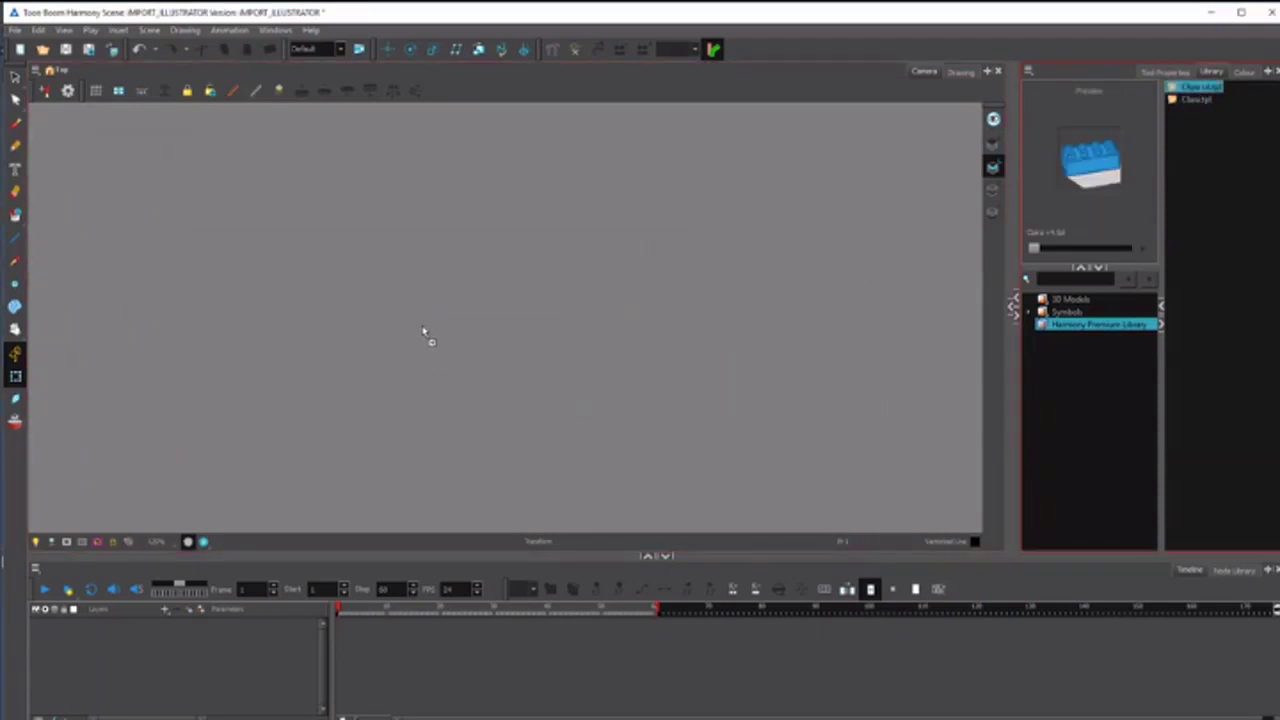
drag(424, 332, 424, 334)
click(529, 427)
scroll(510, 376, up, 2)
drag(500, 400, 720, 297)
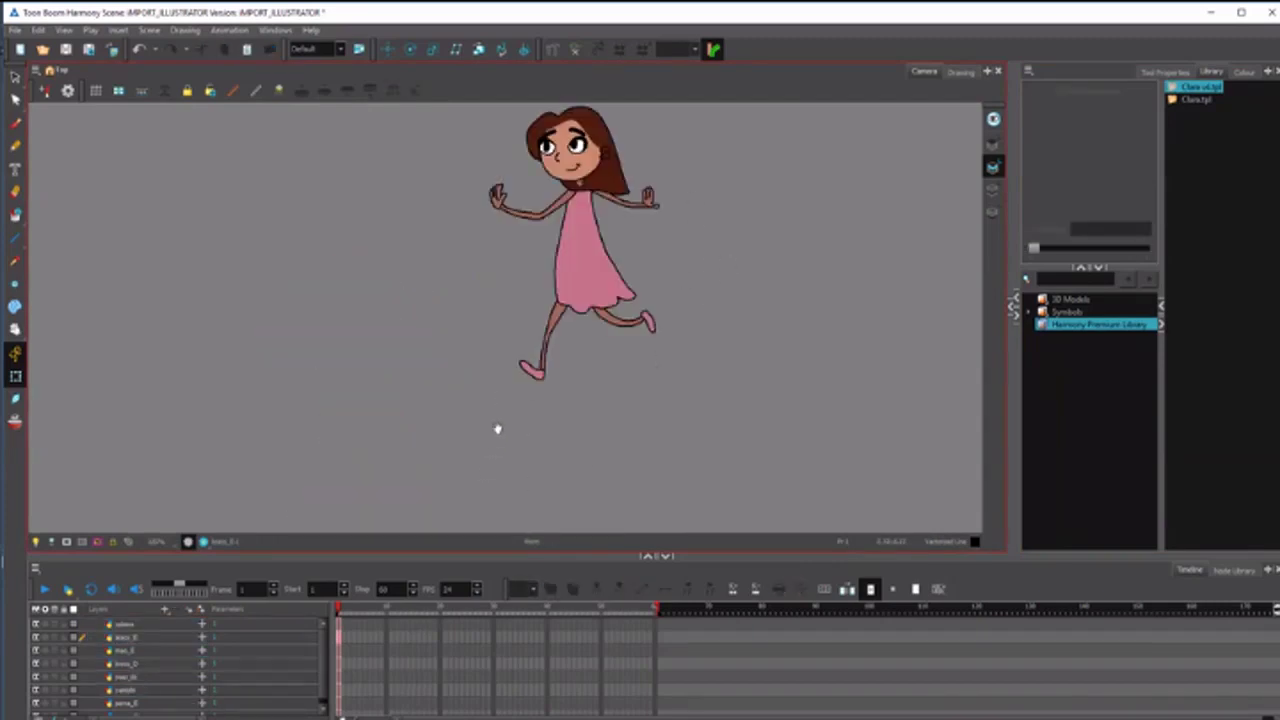
Go through the imported character's layers in the timeline, from the head down to the legs, to check which body part each holds
drag(322, 556, 330, 438)
click(125, 520)
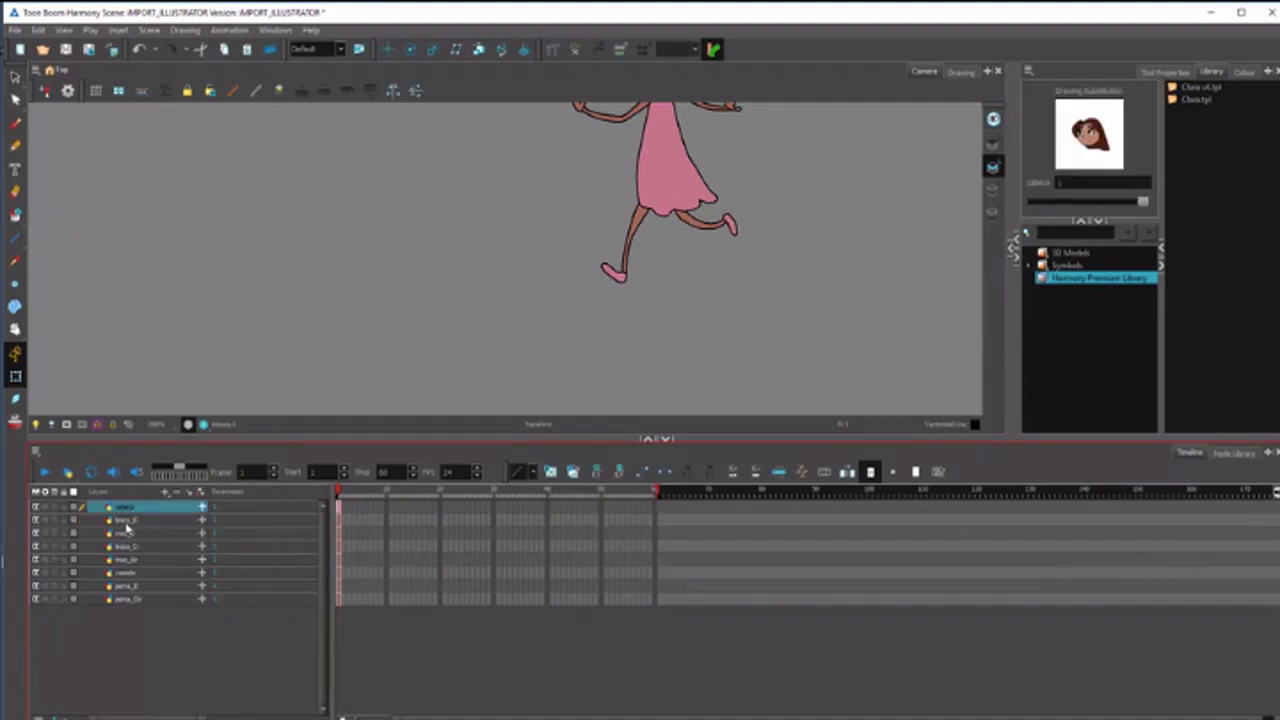
click(148, 533)
click(142, 546)
click(140, 559)
click(140, 572)
click(144, 586)
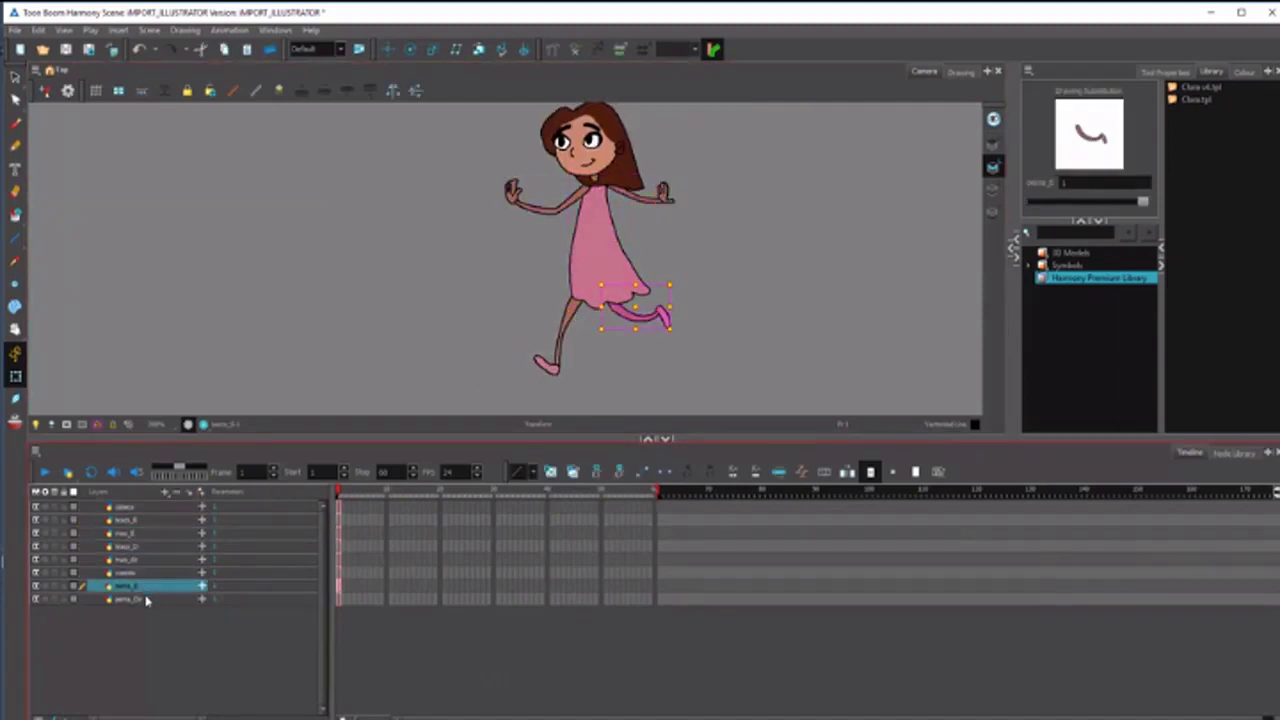
click(146, 599)
click(187, 647)
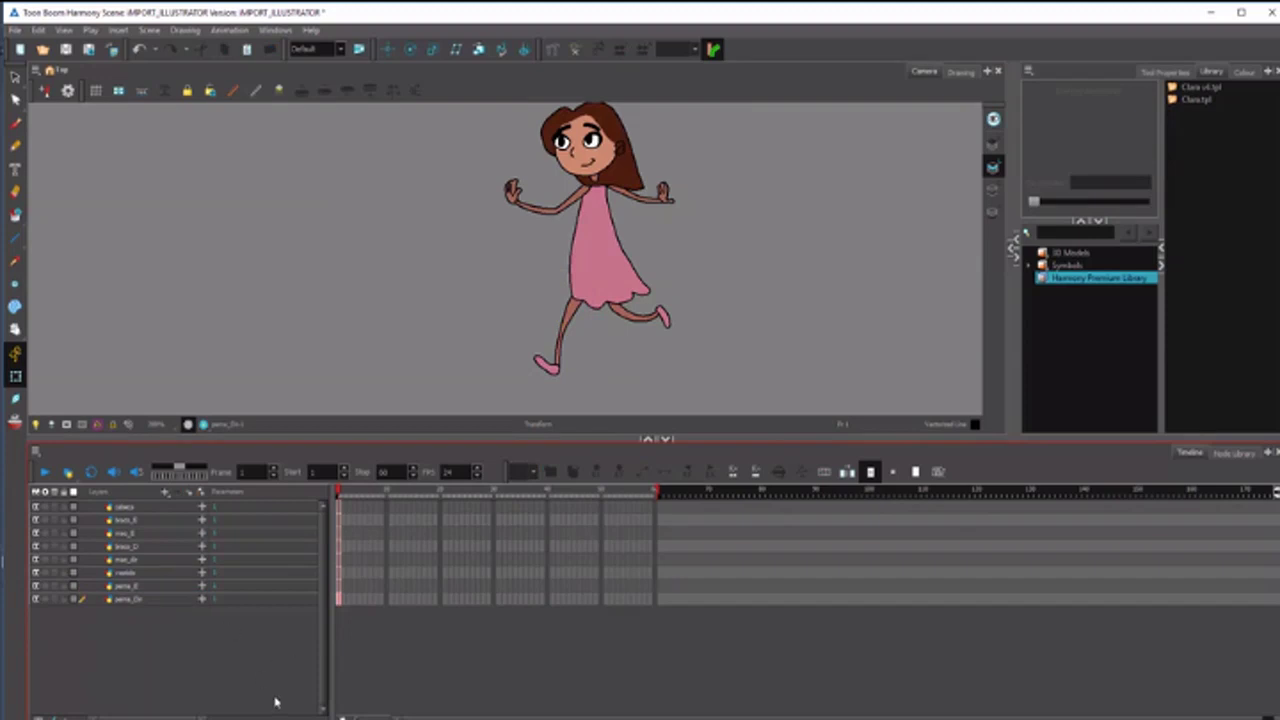
drag(657, 234, 571, 271)
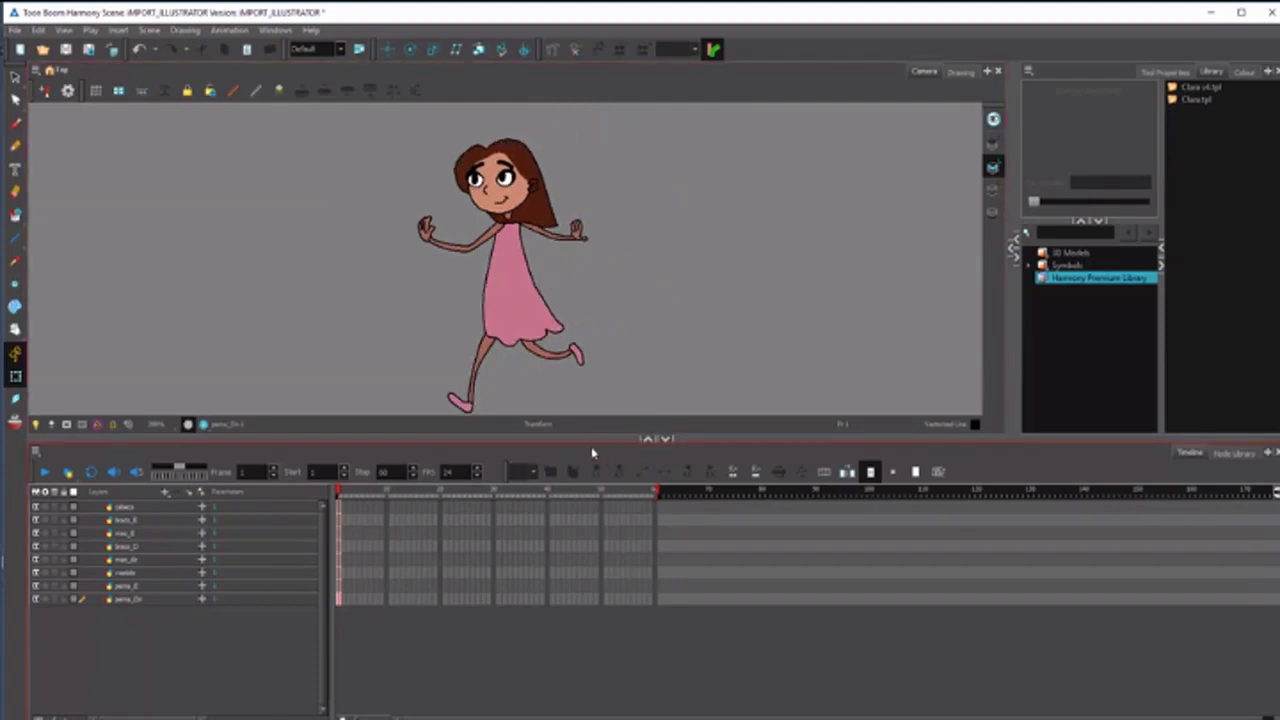
drag(587, 446, 588, 576)
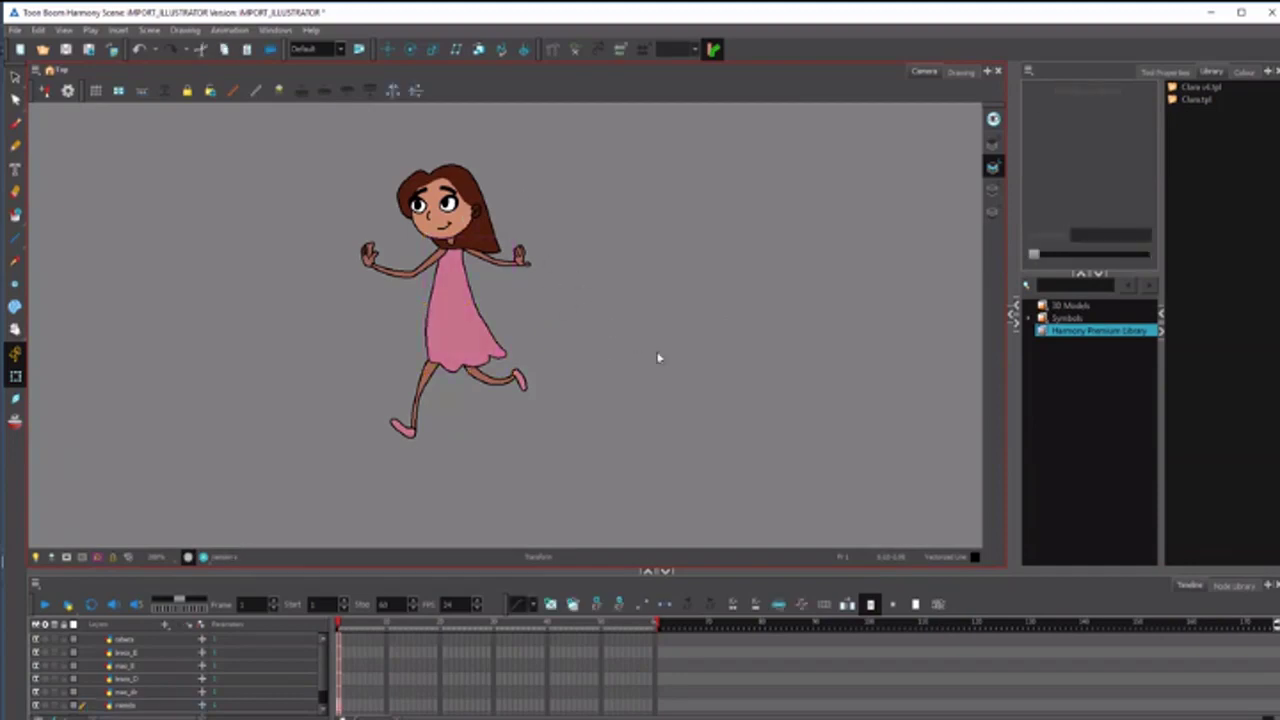
Show the colour swatches of the imported IllustratorPalette among the scene palettes
click(1244, 72)
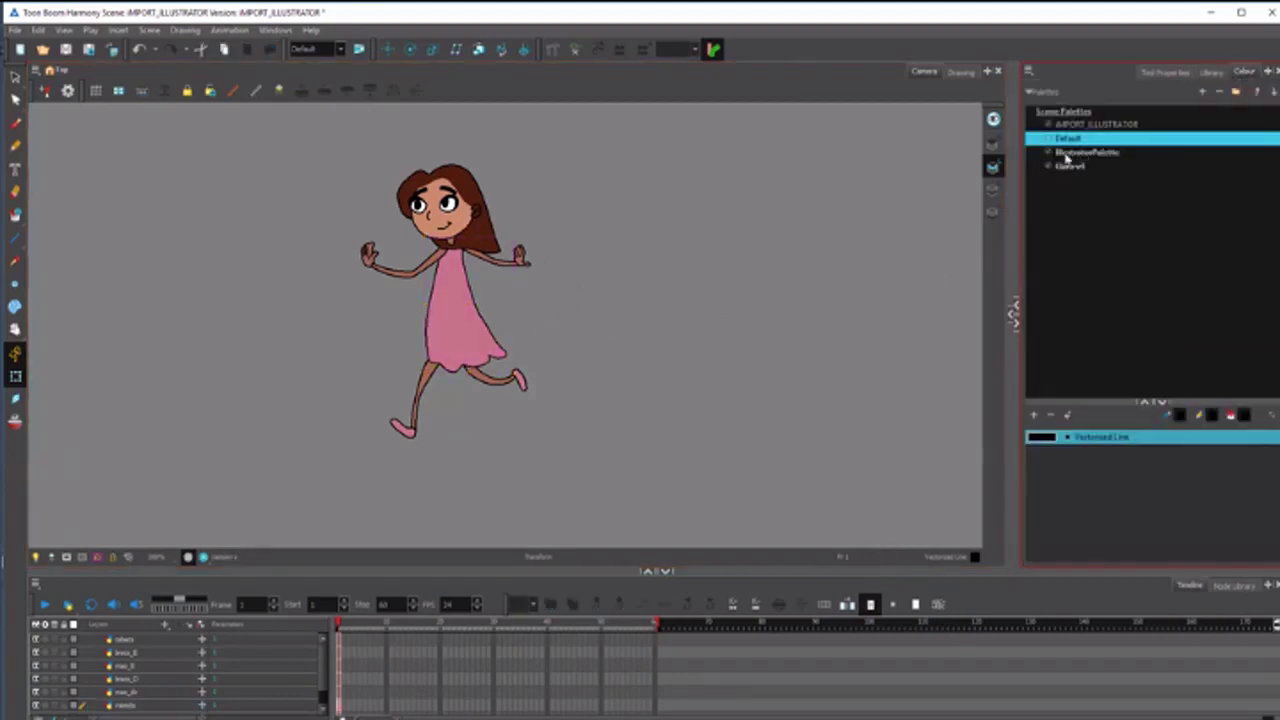
click(1085, 152)
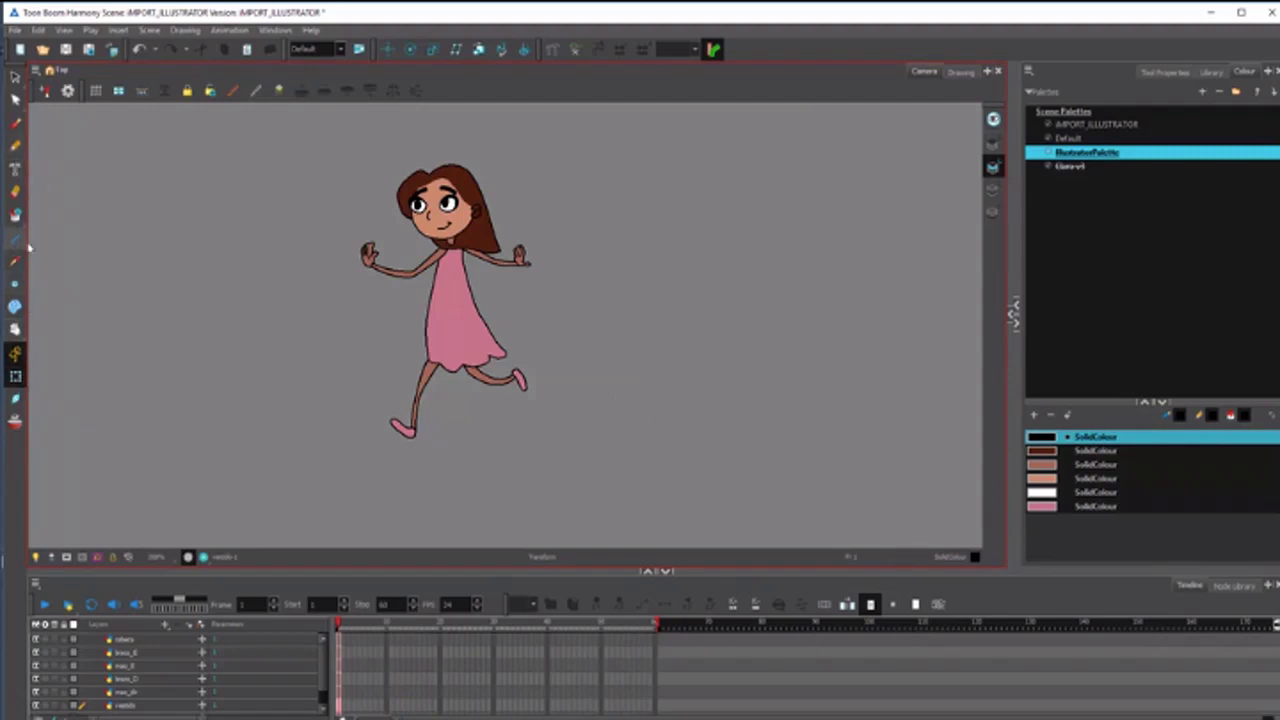
Try the Polyline tool, return to the Select tool, and look up the command that imports SWF and Illustrator files to the library
drag(16, 245, 62, 290)
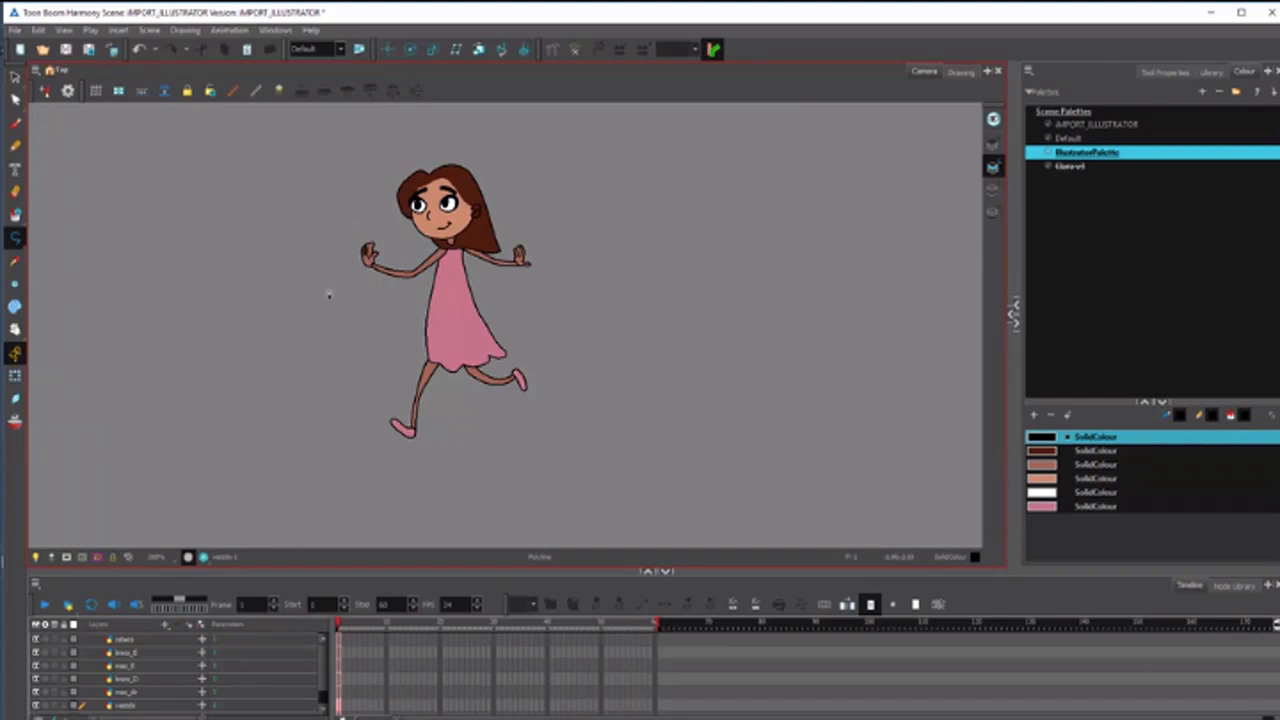
click(15, 78)
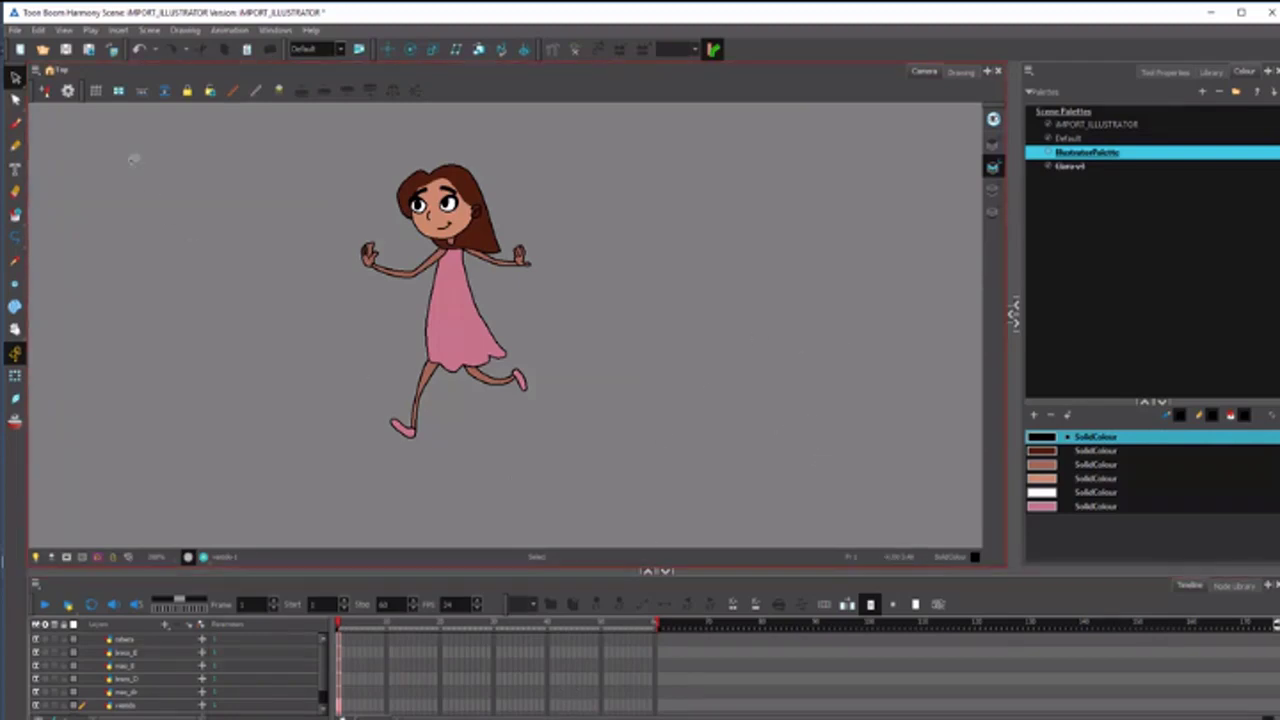
click(15, 29)
mouse_move(68, 223)
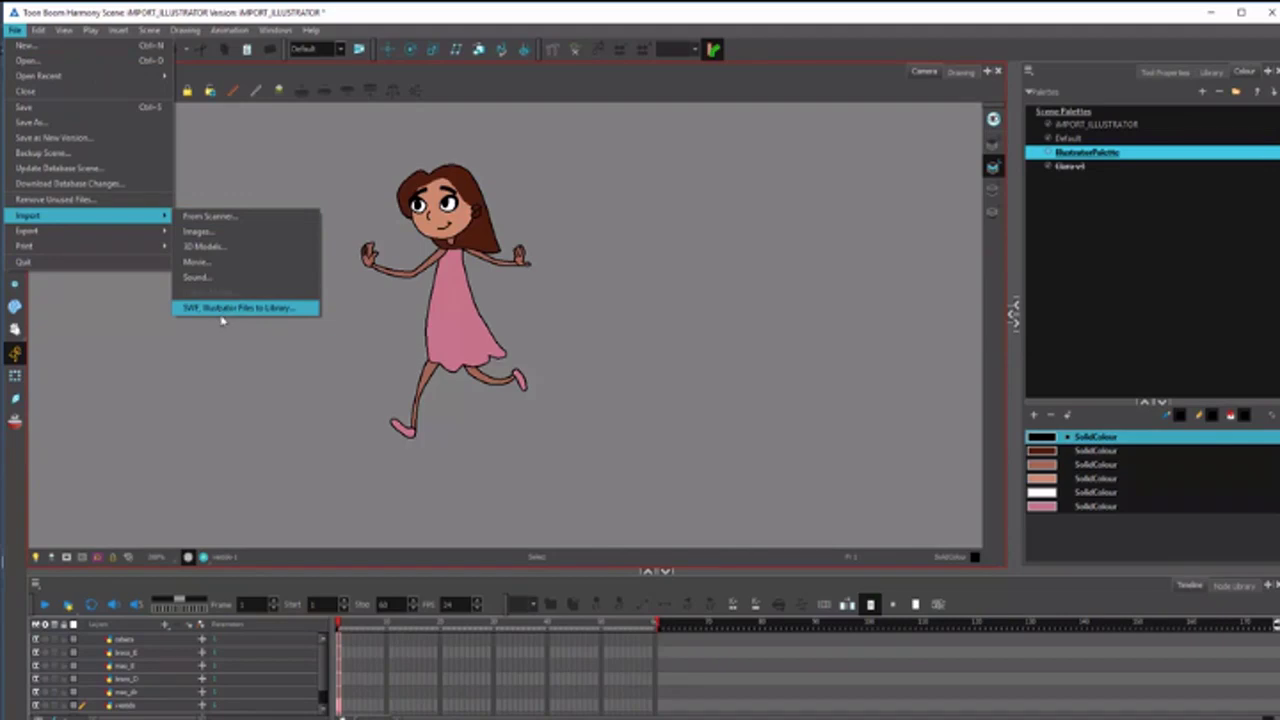
click(686, 166)
Select the character's head artwork in the camera view with the Select tool
drag(455, 177, 568, 370)
click(568, 370)
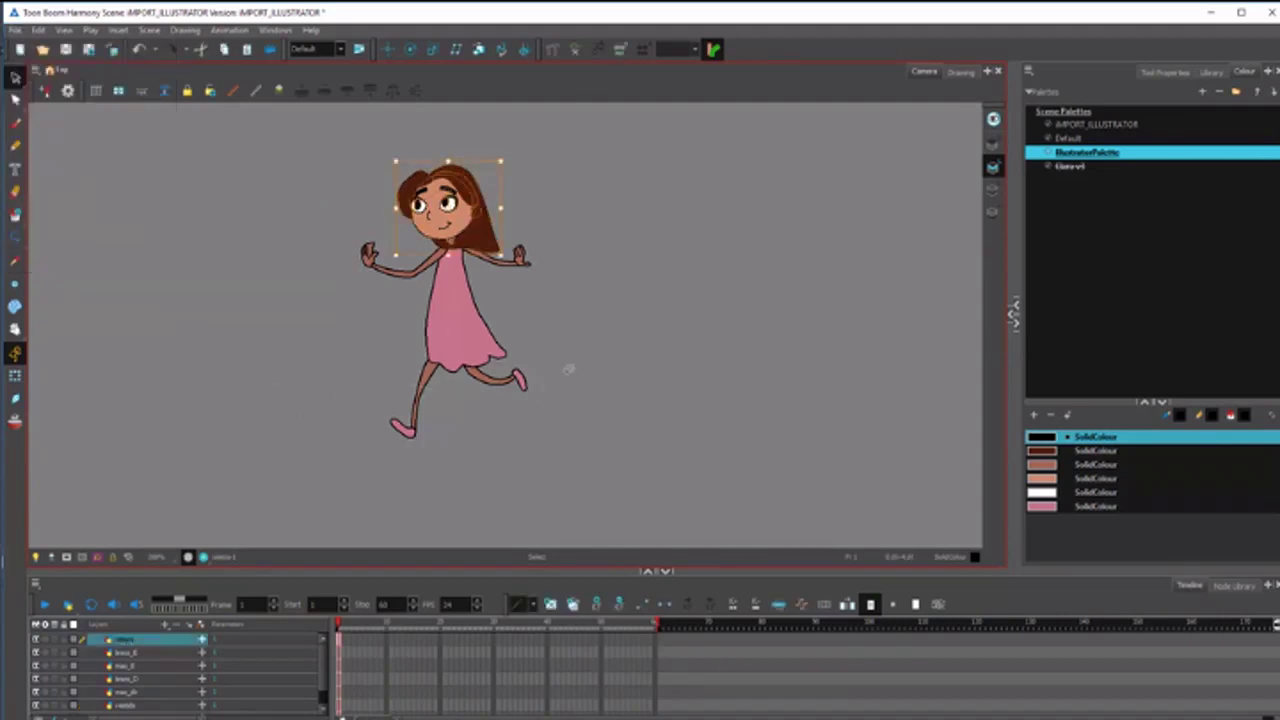